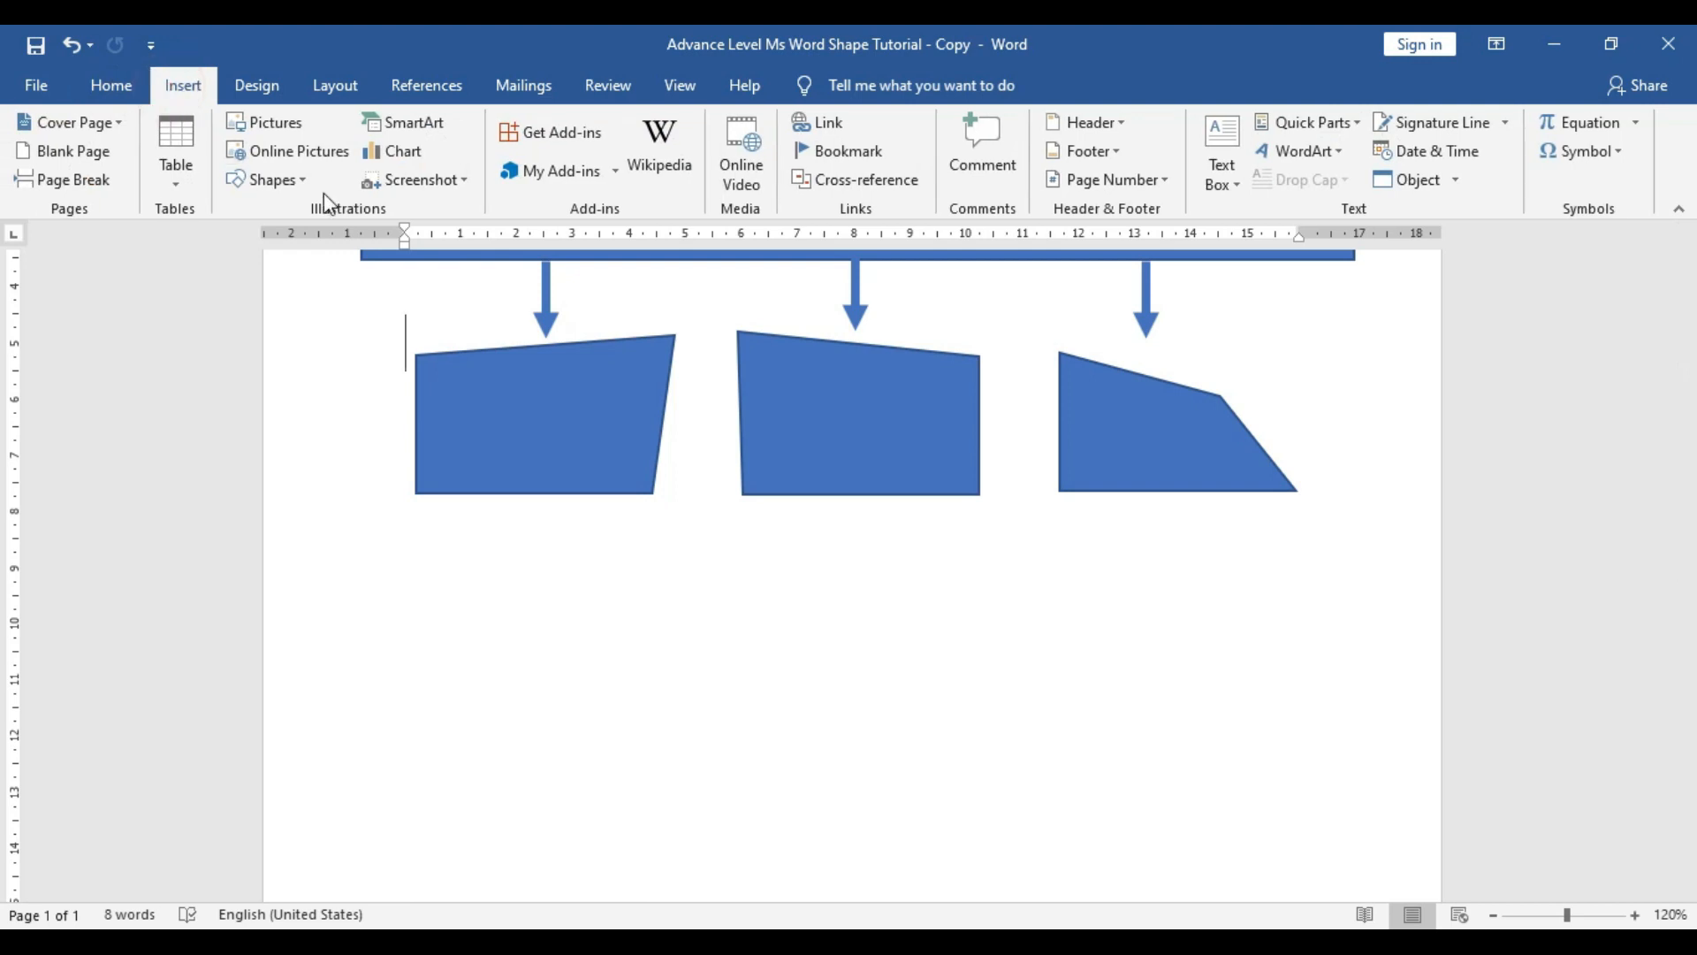
Draw a small rectangle below the middle shape and copy it twice to form a vertical stack of three
{"action": "left_click", "coordinate": [300, 177]}
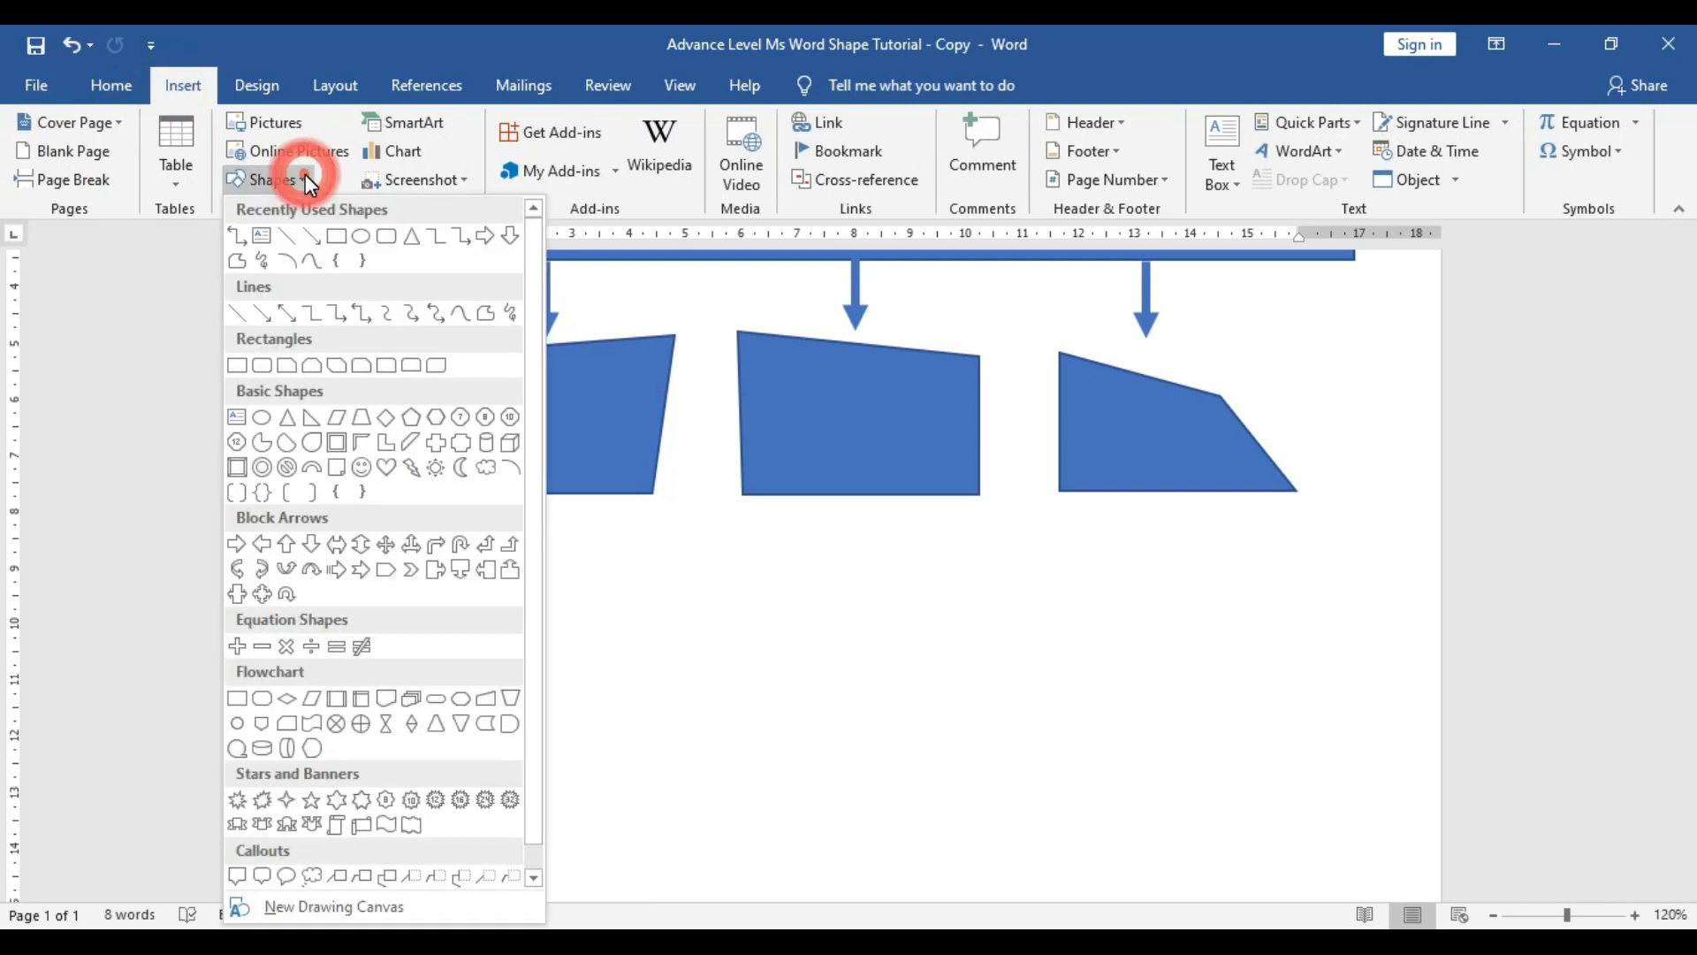
{"action": "left_click", "coordinate": [234, 365]}
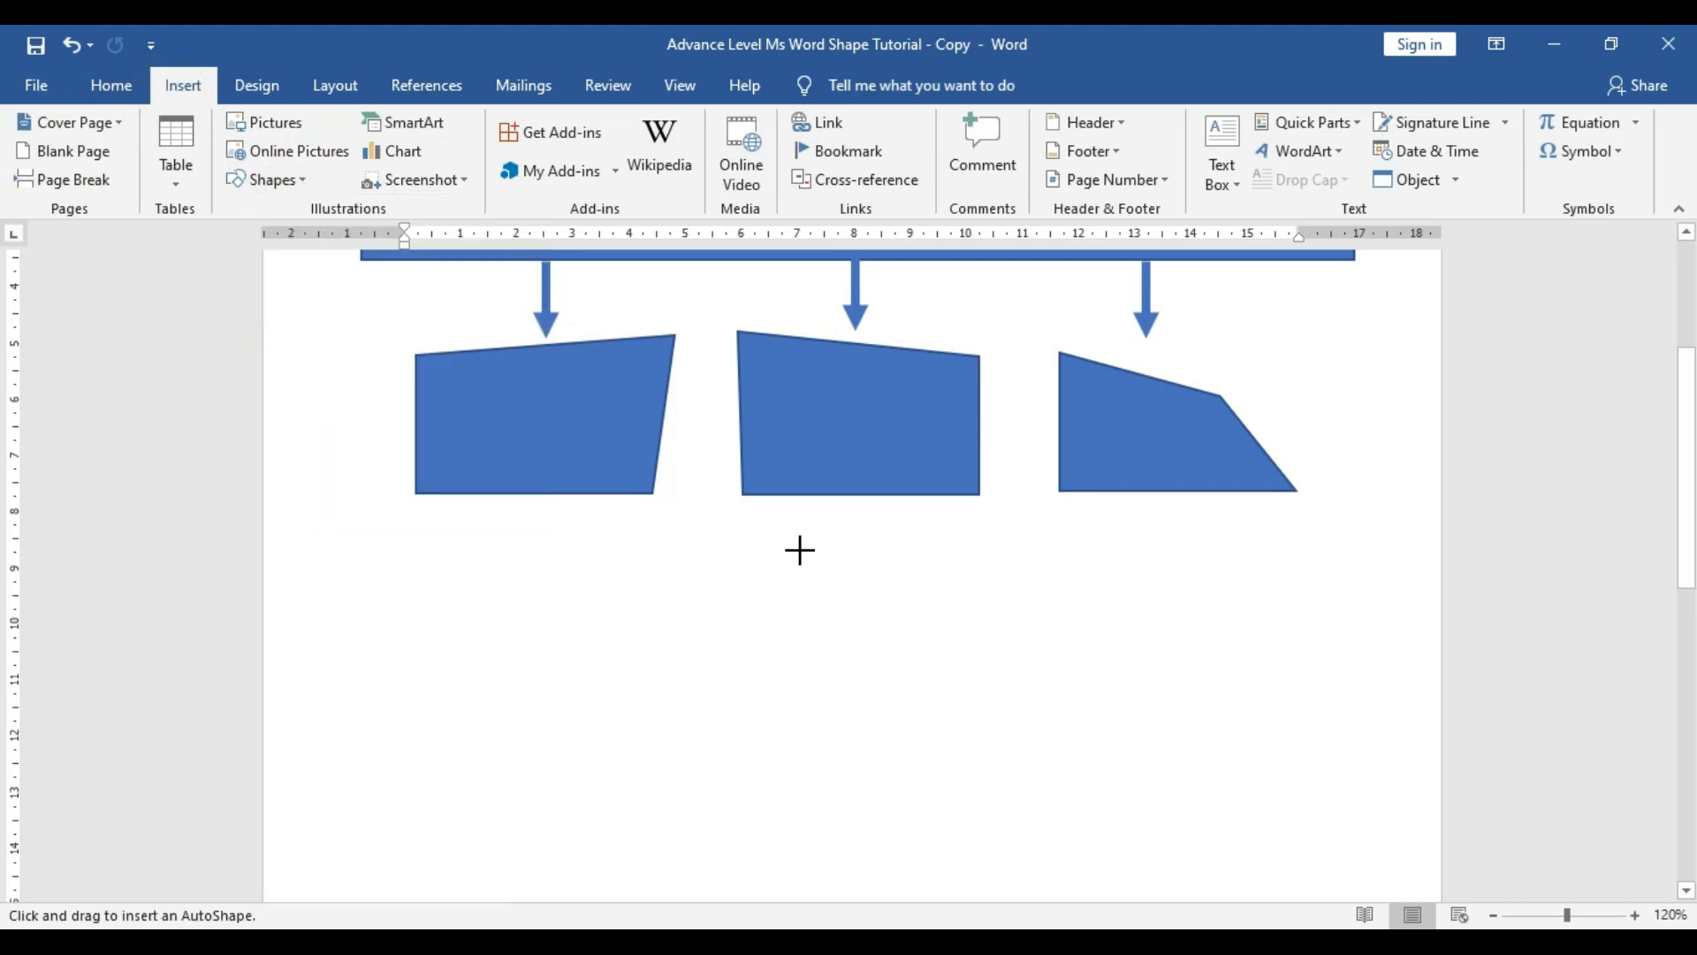
{"action": "left_click_drag", "start_coordinate": [949, 539], "coordinate": [1123, 641]}
{"action": "left_click_drag", "start_coordinate": [1047, 592], "coordinate": [800, 853]}
{"action": "left_click", "coordinate": [1065, 757]}
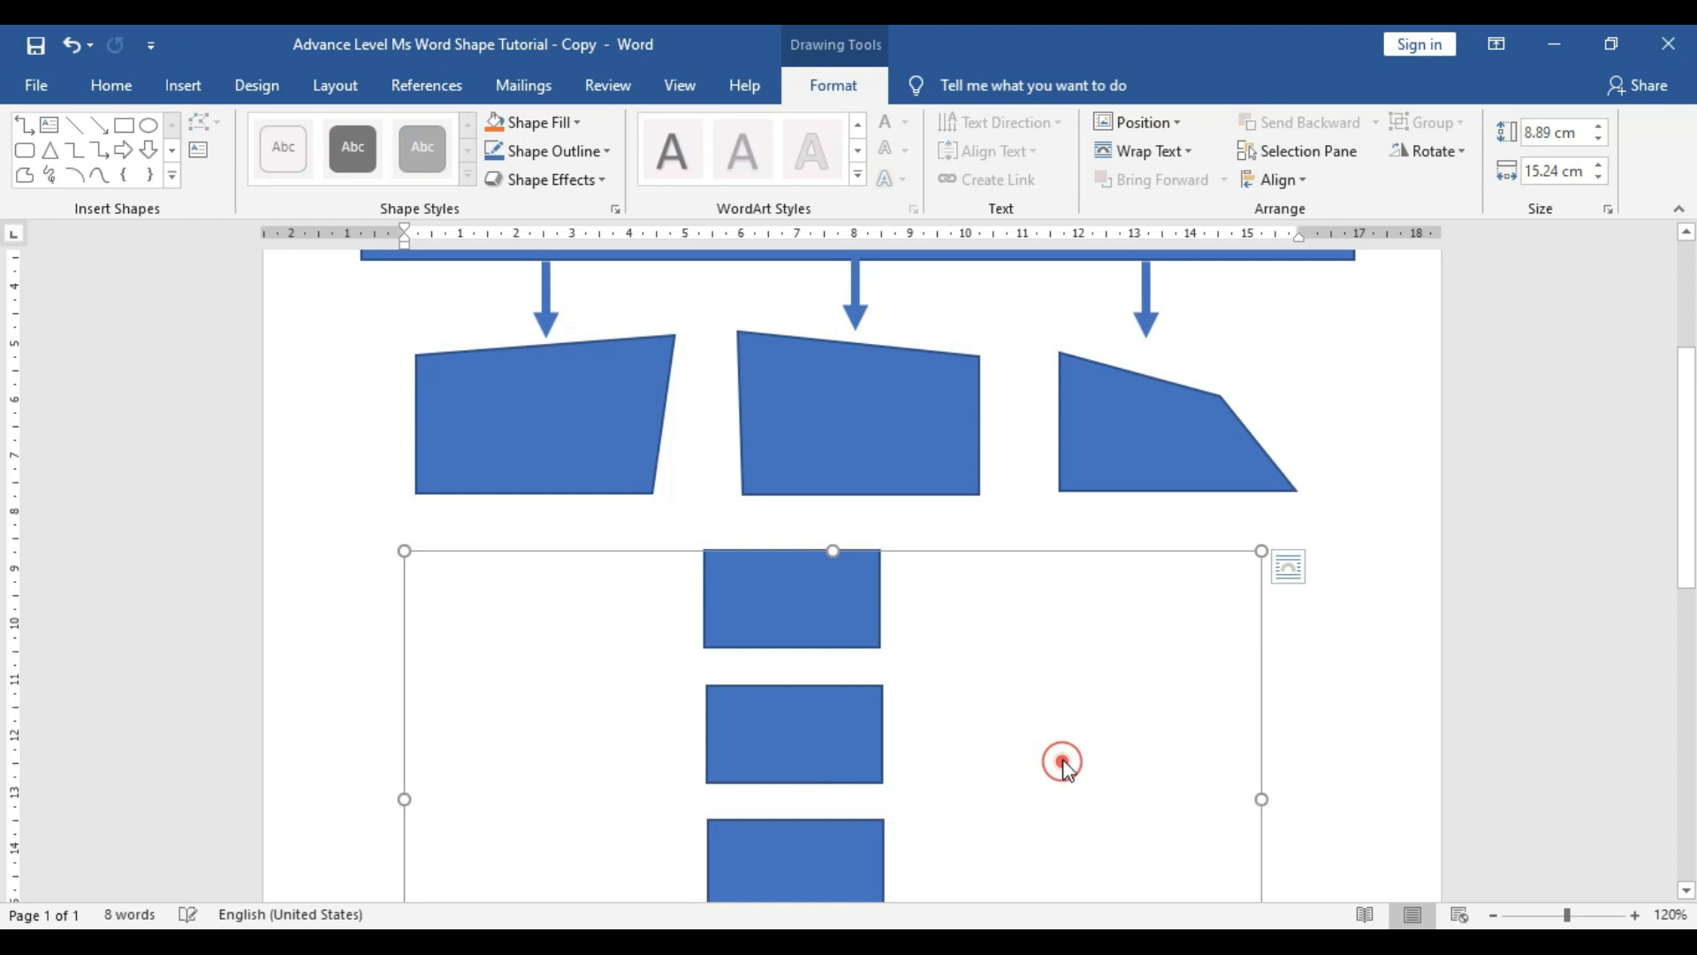
{"action": "scroll", "coordinate": [1064, 758], "scroll_direction": "down", "scroll_amount": 1}
{"action": "left_click", "coordinate": [1285, 671]}
{"action": "scroll", "coordinate": [1290, 670], "scroll_direction": "down", "scroll_amount": 2}
{"action": "scroll", "coordinate": [549, 341], "scroll_direction": "up", "scroll_amount": 4}
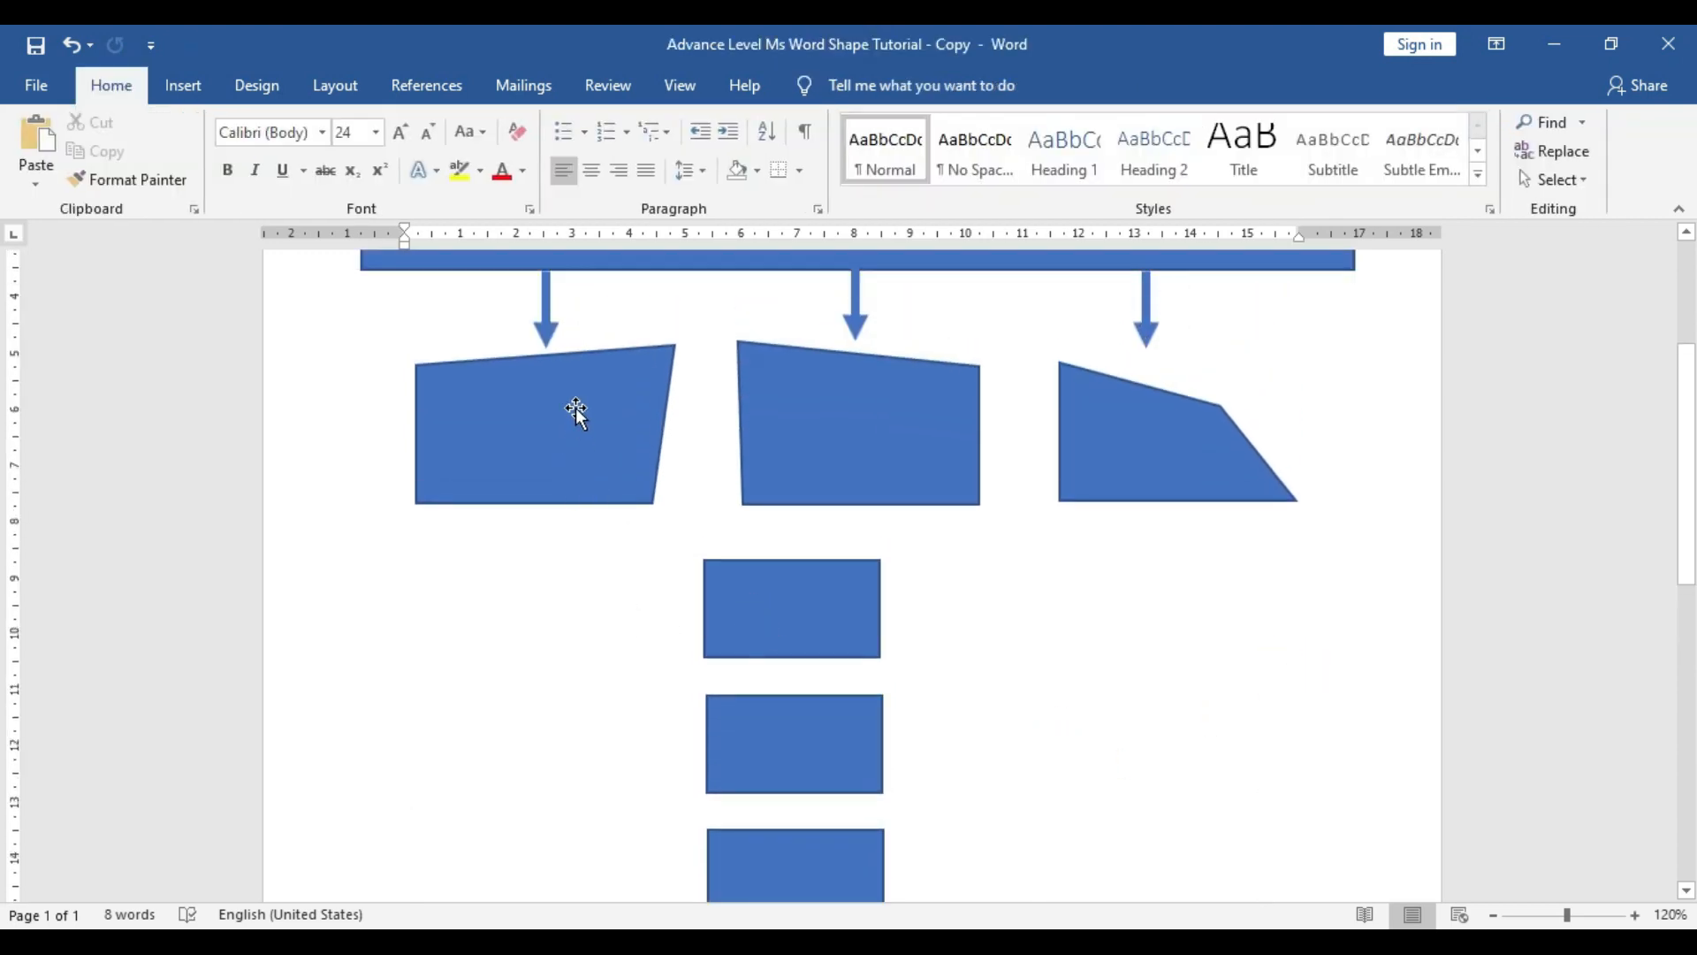
{"action": "scroll", "coordinate": [645, 663], "scroll_direction": "down", "scroll_amount": 1}
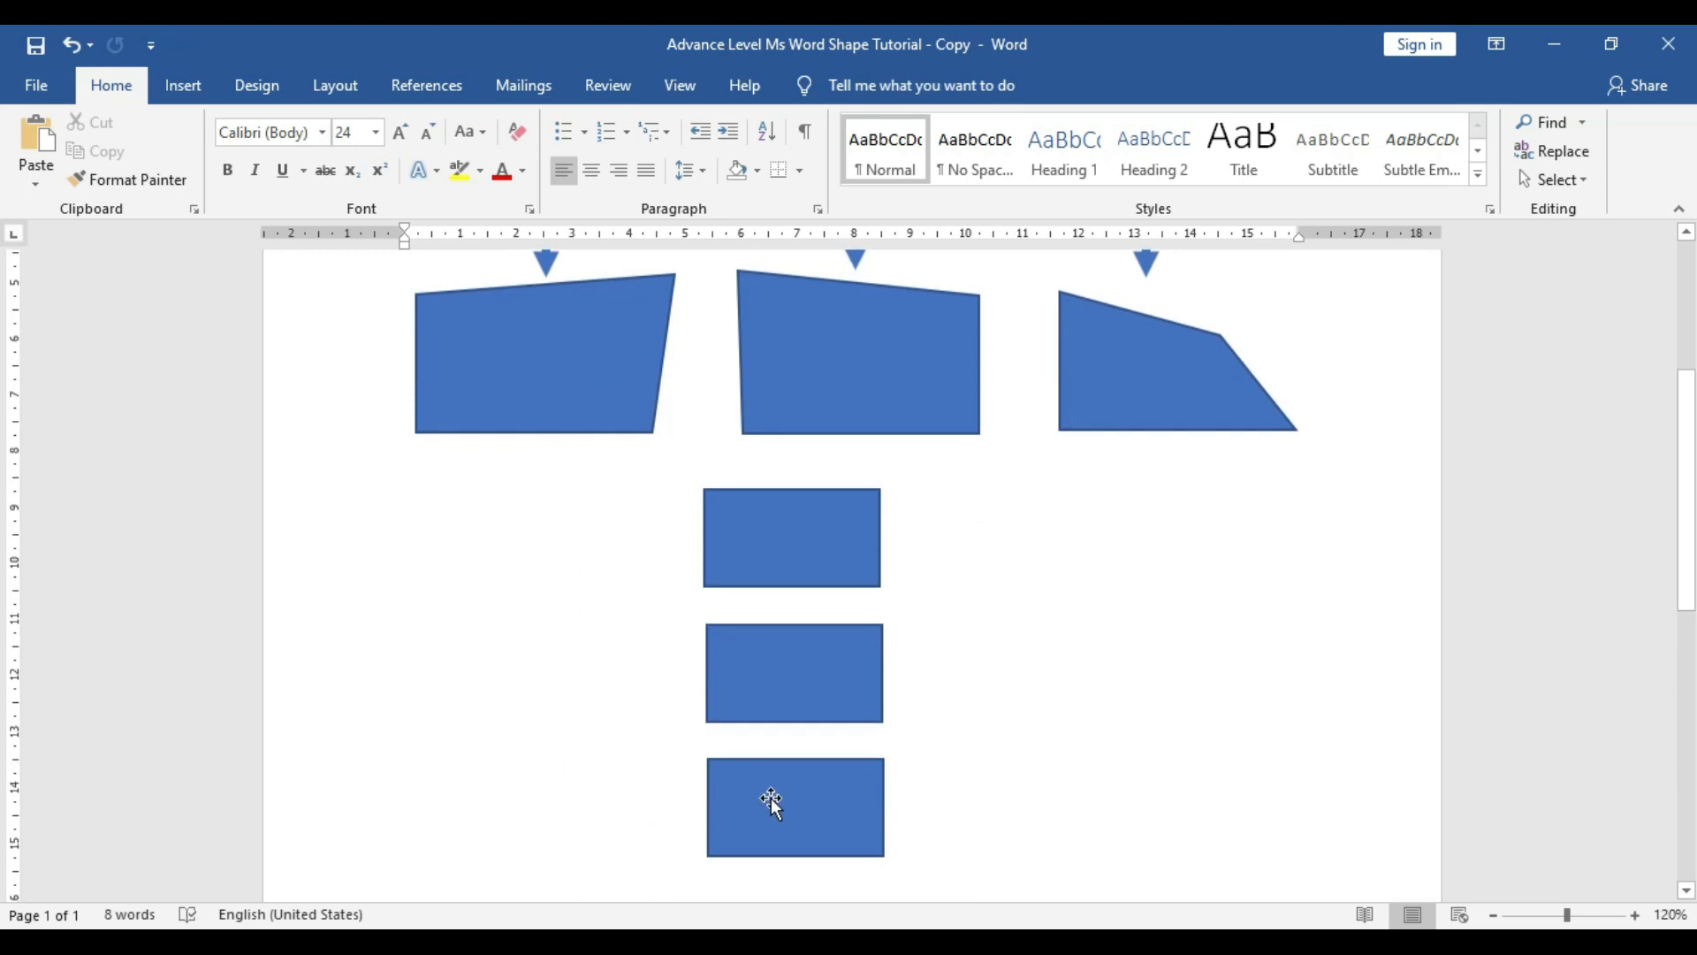
Draw a vertical double-headed arrow about 10.2 cm long below the first four-sided shape, beside the stacked rectangles
{"action": "left_click", "coordinate": [183, 85]}
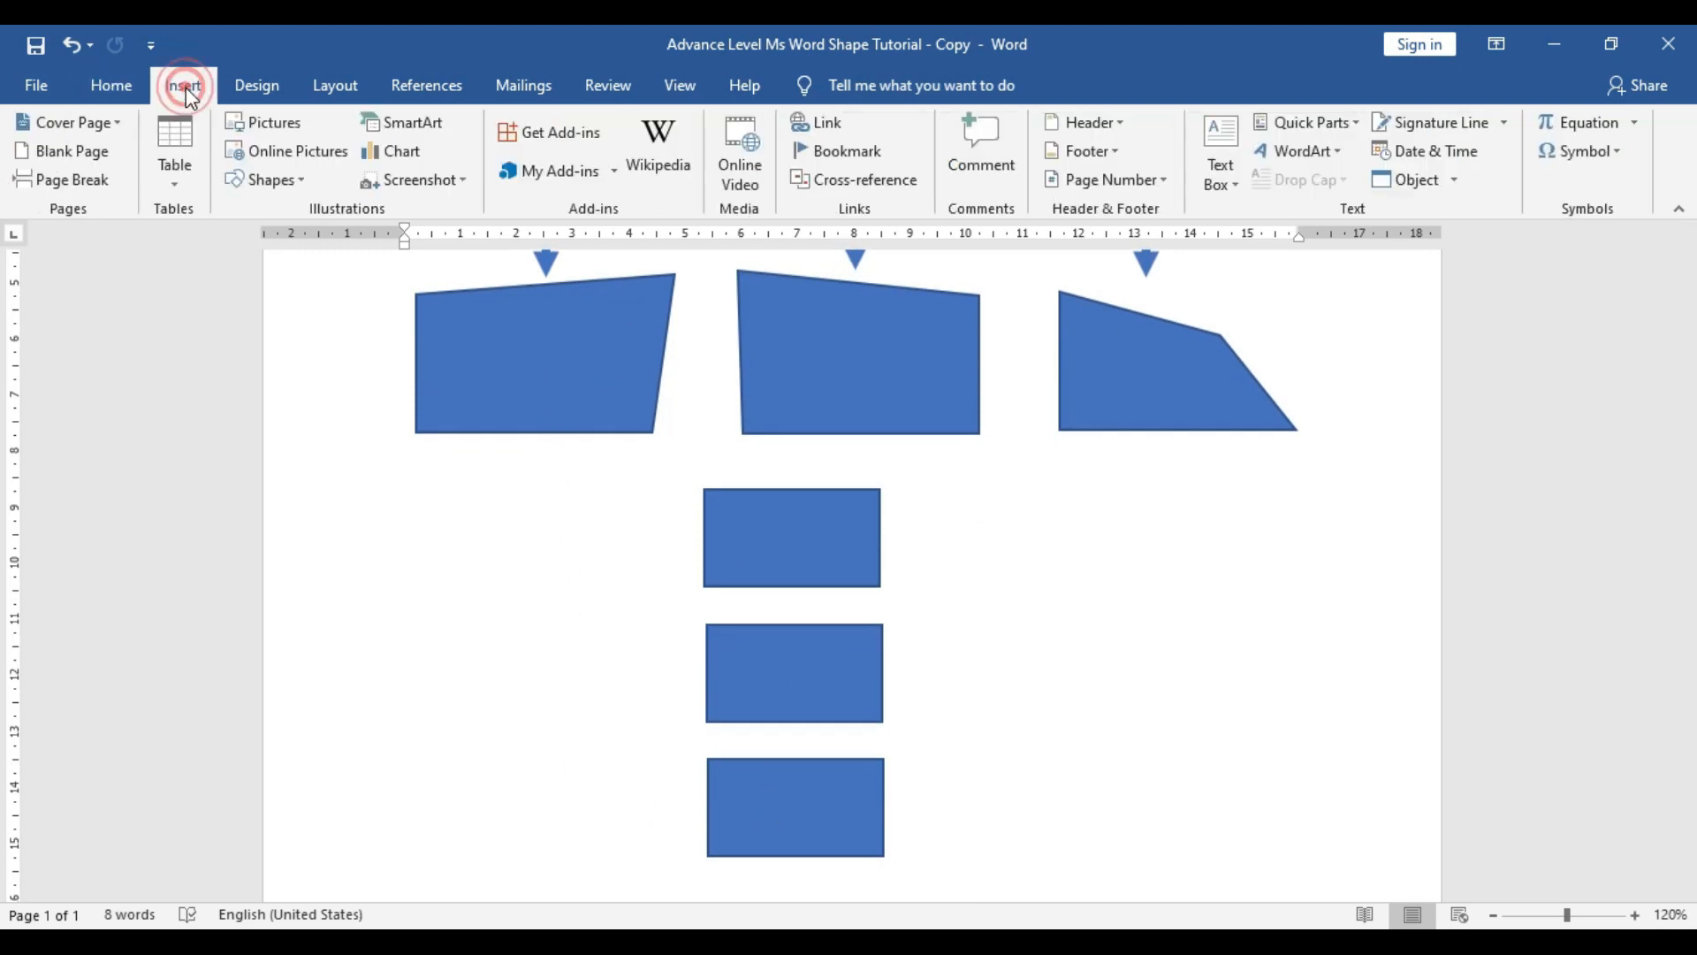
{"action": "left_click", "coordinate": [302, 182]}
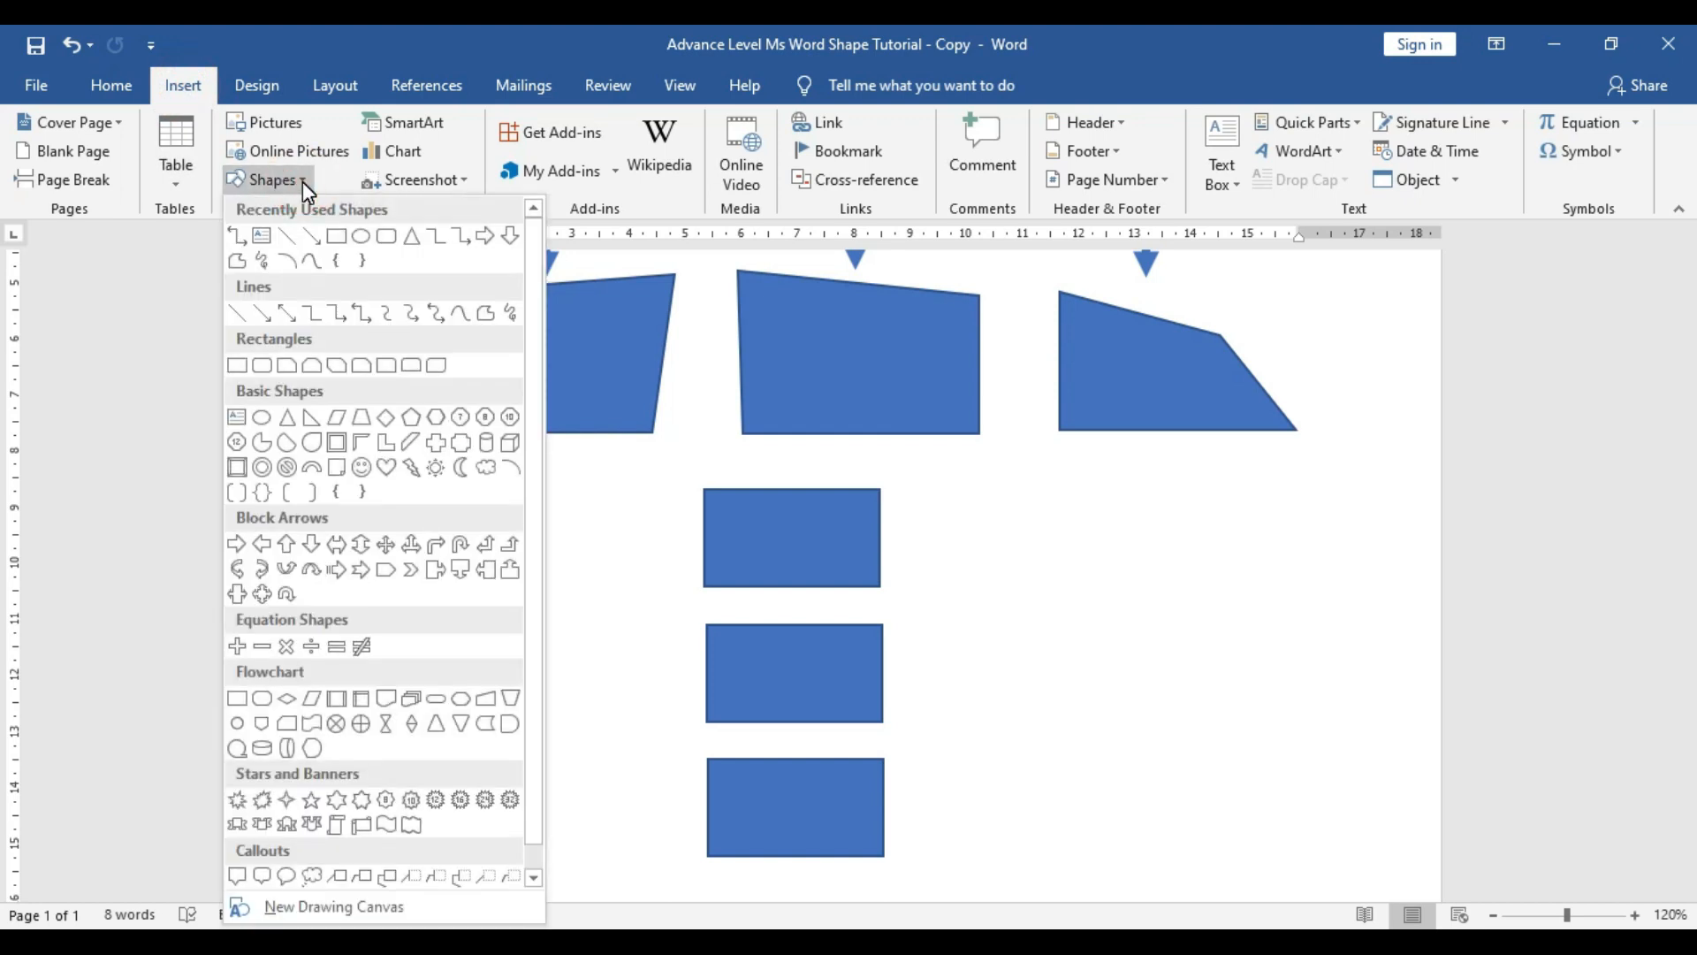
{"action": "left_click", "coordinate": [237, 315]}
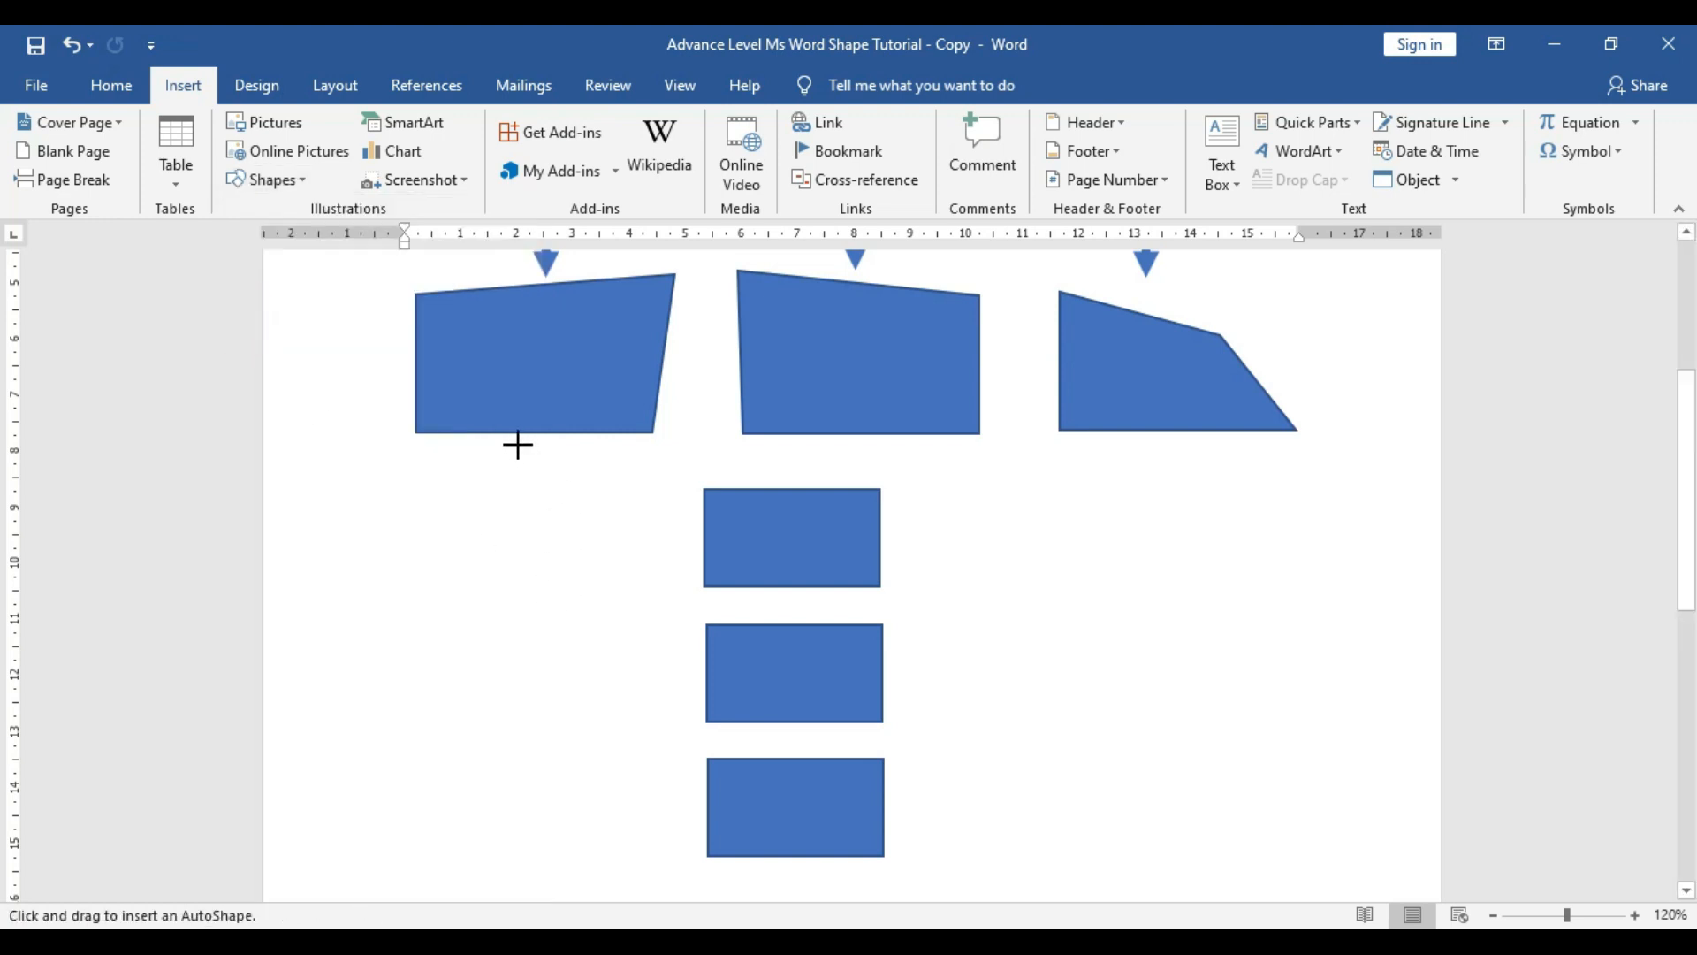
{"action": "left_click", "coordinate": [299, 183]}
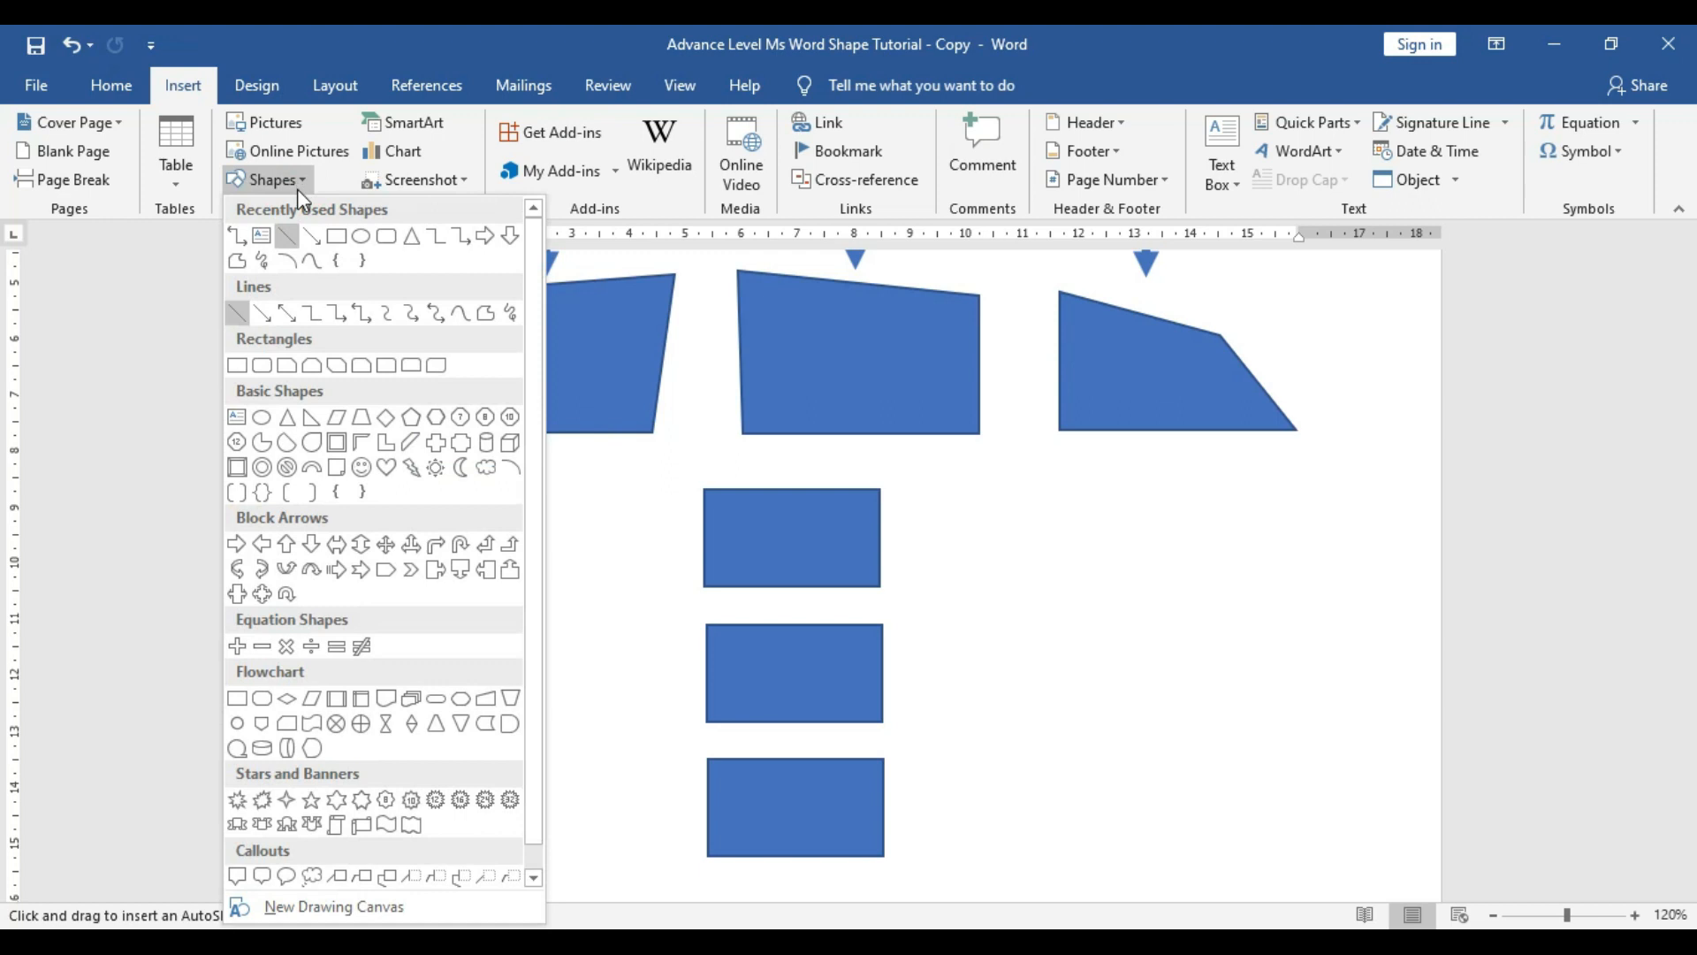
{"action": "left_click", "coordinate": [288, 315]}
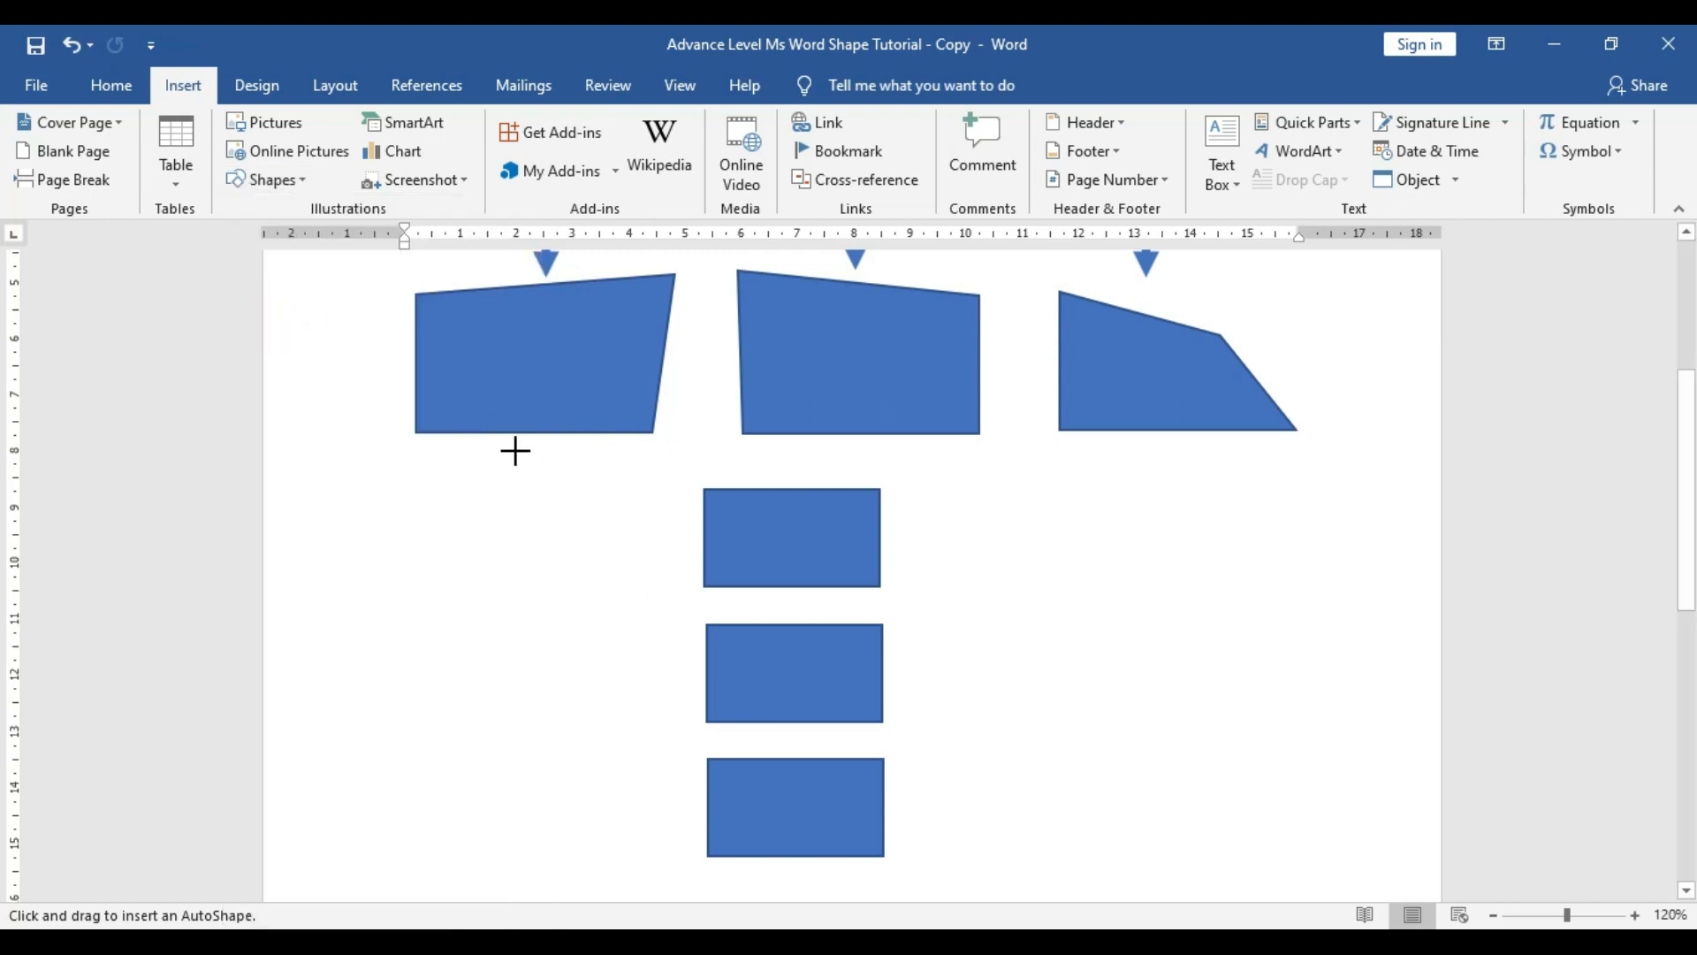
{"action": "mouse_move", "coordinate": [513, 451]}
{"action": "left_mouse_down"}
{"action": "mouse_move", "coordinate": [515, 899]}
{"action": "mouse_move", "coordinate": [519, 761]}
{"action": "left_mouse_up"}
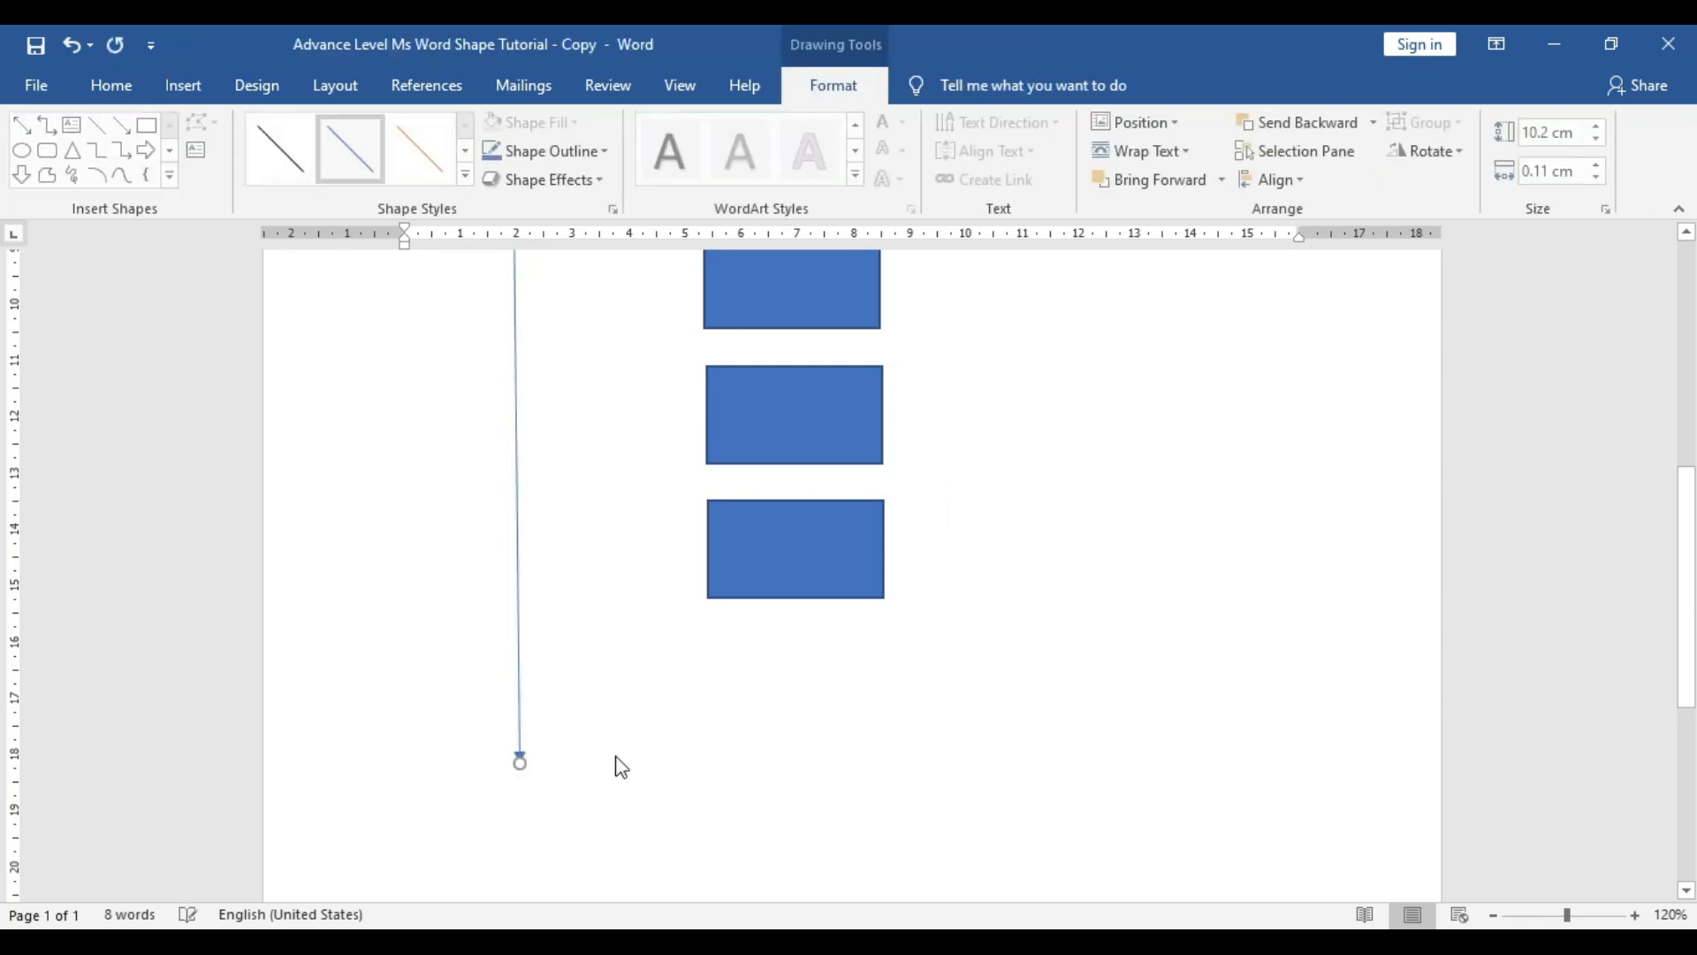
{"action": "scroll", "coordinate": [1036, 760], "scroll_direction": "down", "scroll_amount": 3}
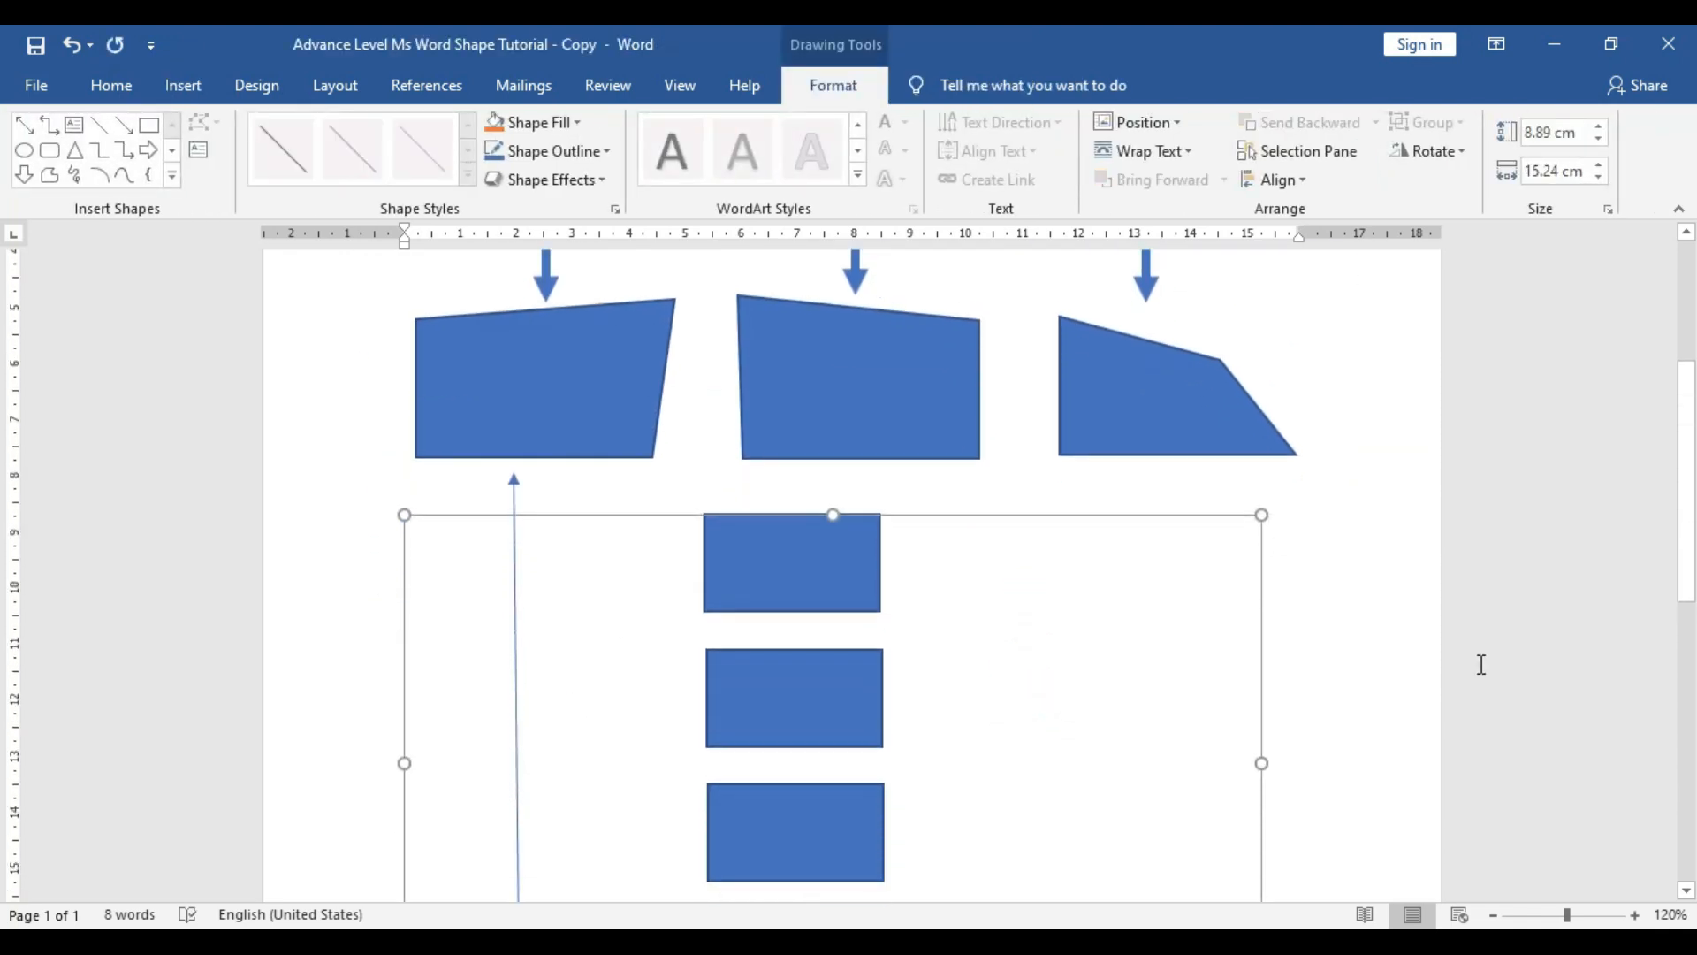
{"action": "left_click", "coordinate": [1477, 663]}
{"action": "scroll", "coordinate": [579, 477], "scroll_direction": "up", "scroll_amount": 1}
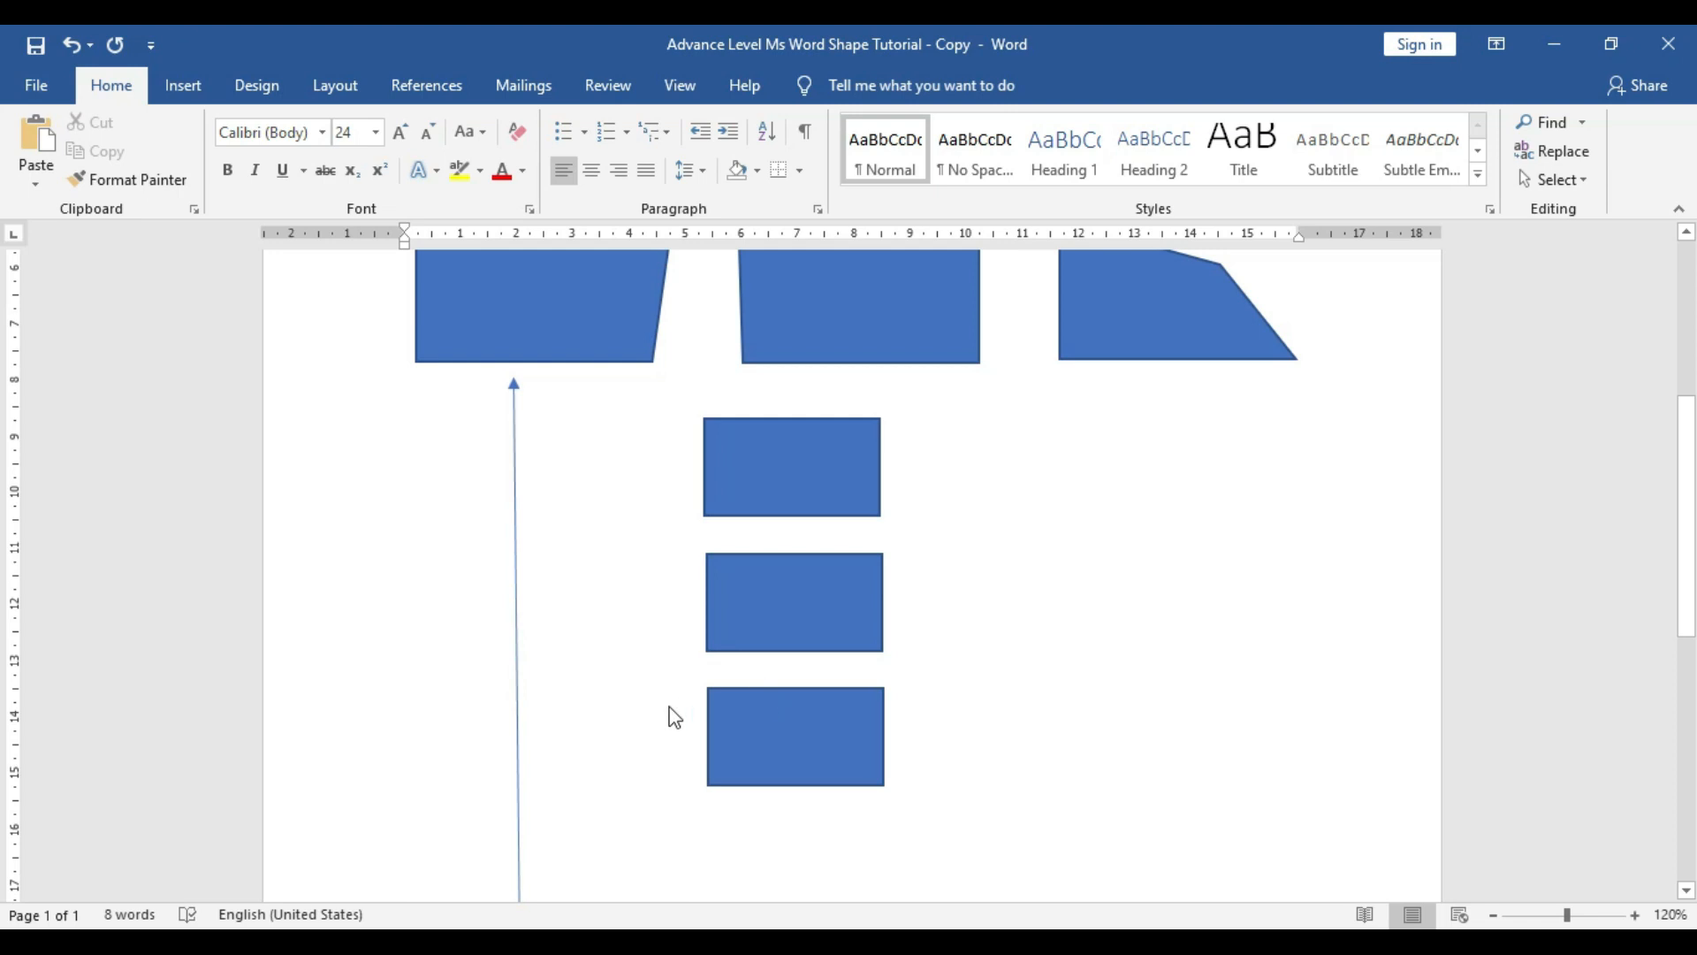
Draw a horizontal arrow about 2.98 cm long from the vertical line to the topmost stacked rectangle
{"action": "left_click", "coordinate": [519, 705]}
{"action": "left_click", "coordinate": [1051, 550]}
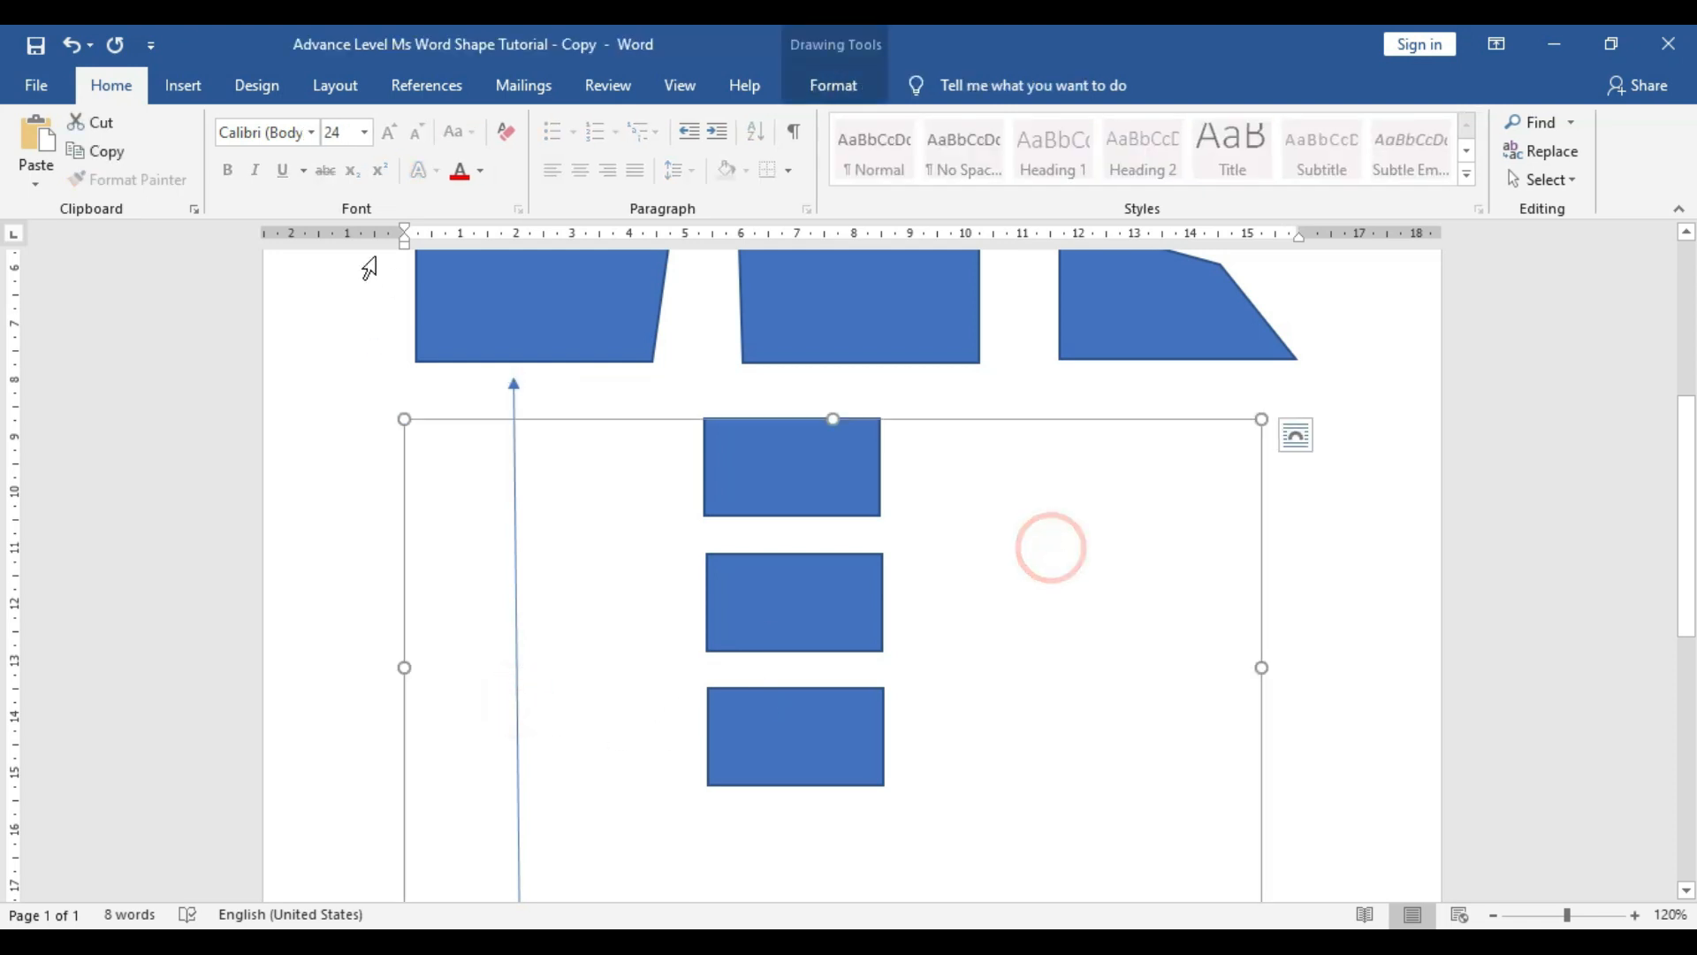
{"action": "left_click", "coordinate": [182, 86]}
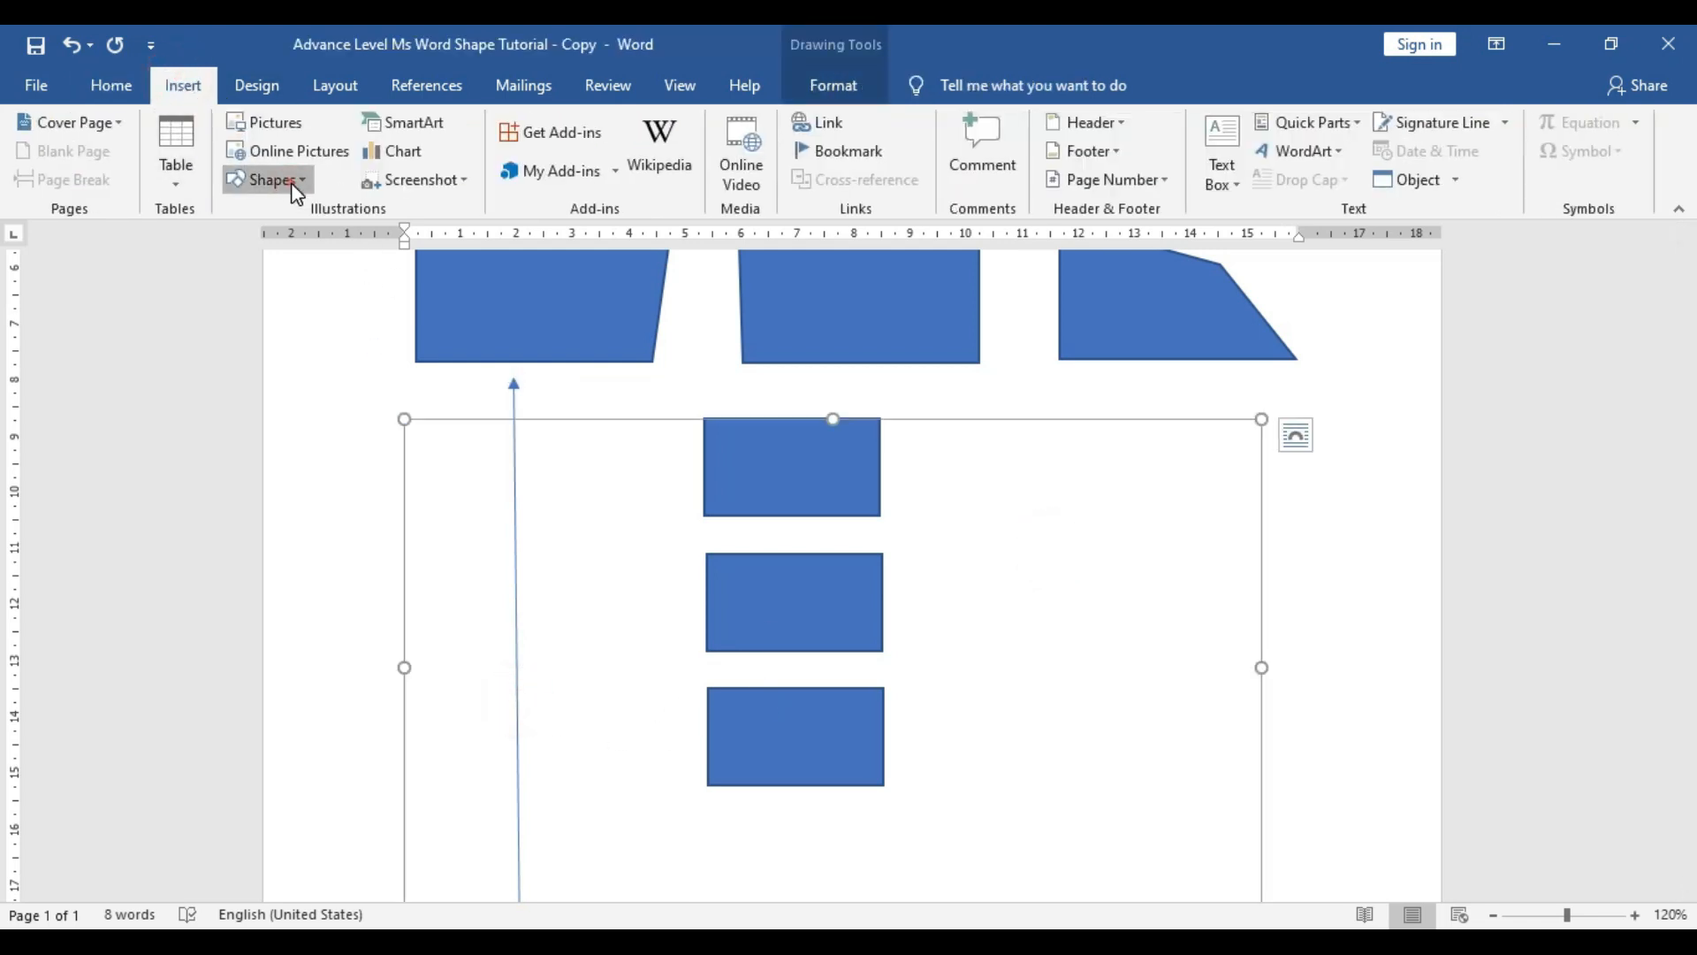
{"action": "left_click", "coordinate": [265, 180]}
{"action": "left_click", "coordinate": [336, 235]}
{"action": "left_click_drag", "start_coordinate": [522, 465], "coordinate": [689, 466]}
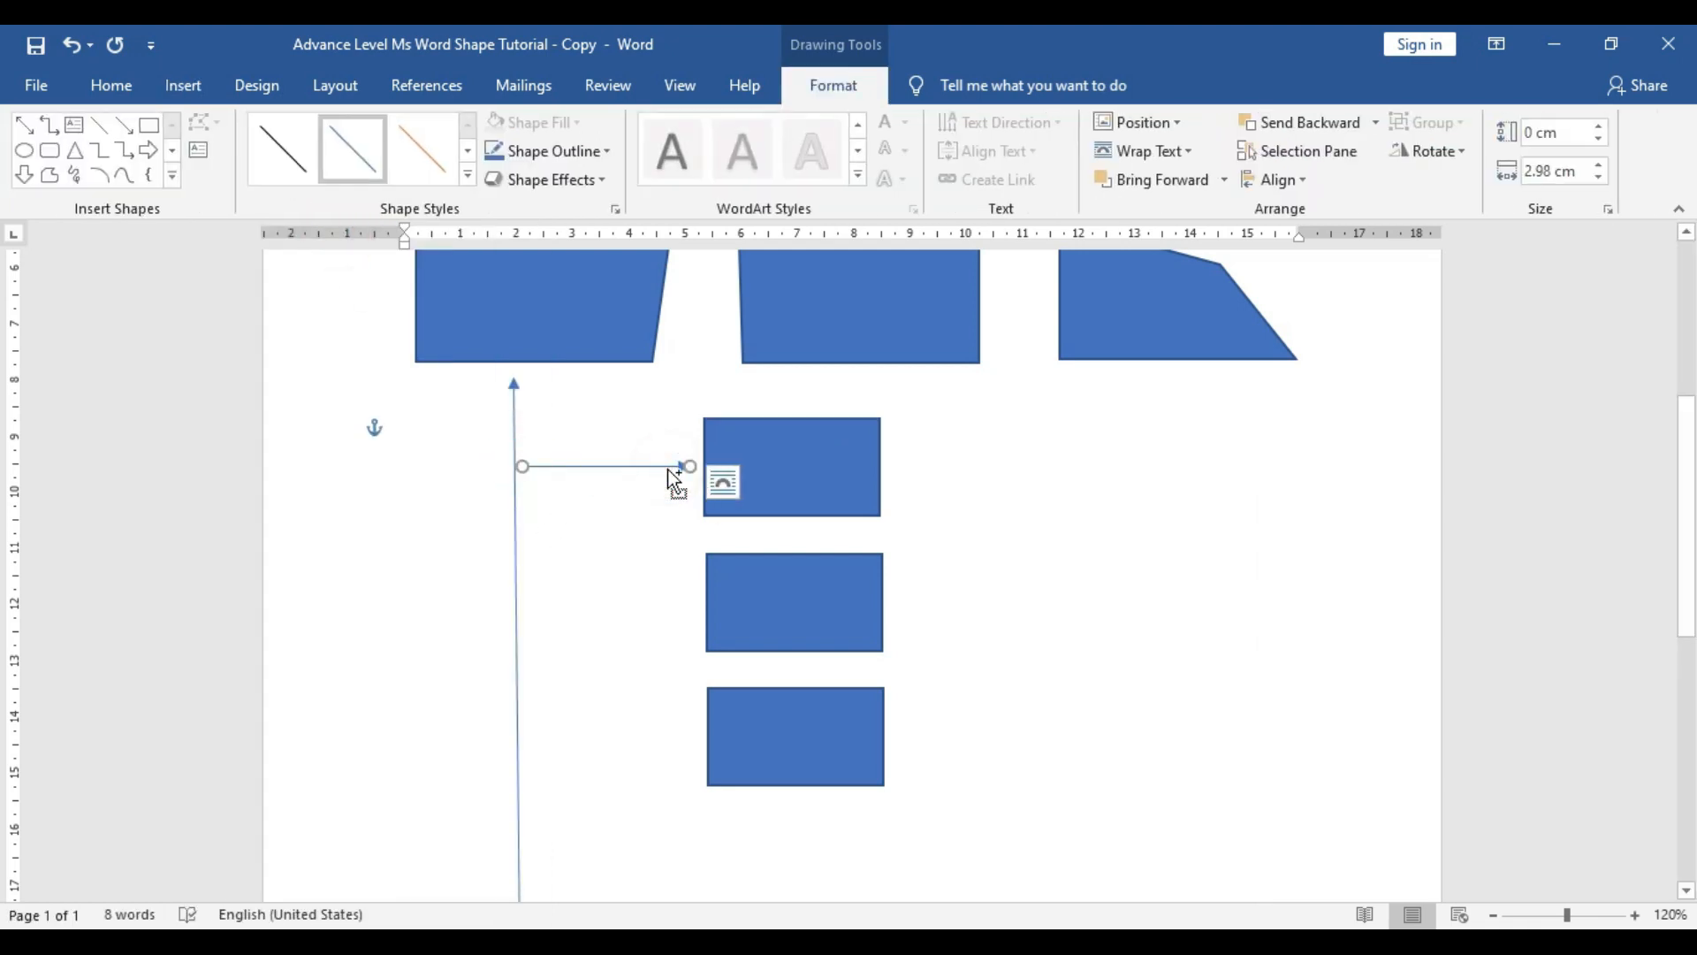
Duplicate the horizontal arrow twice and place the copies between the vertical line and the other two stacked rectangles
{"action": "key", "text": "ctrl+d"}
{"action": "left_click_drag", "start_coordinate": [653, 493], "coordinate": [599, 743]}
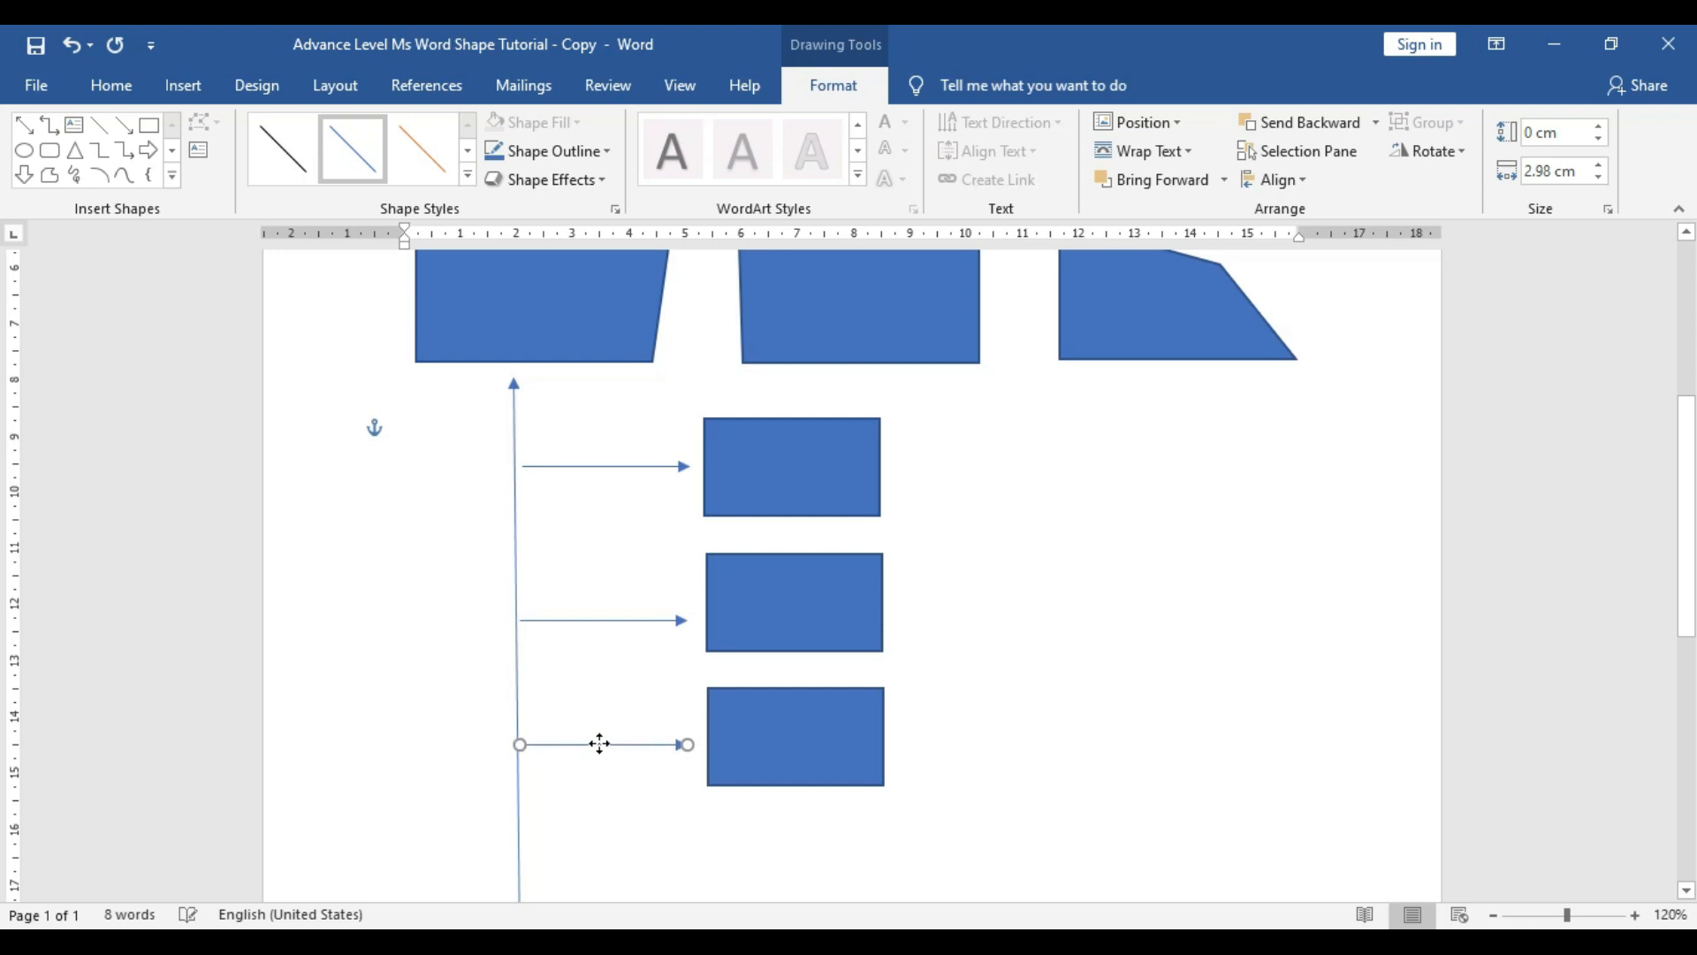
{"action": "left_click", "coordinate": [1049, 724]}
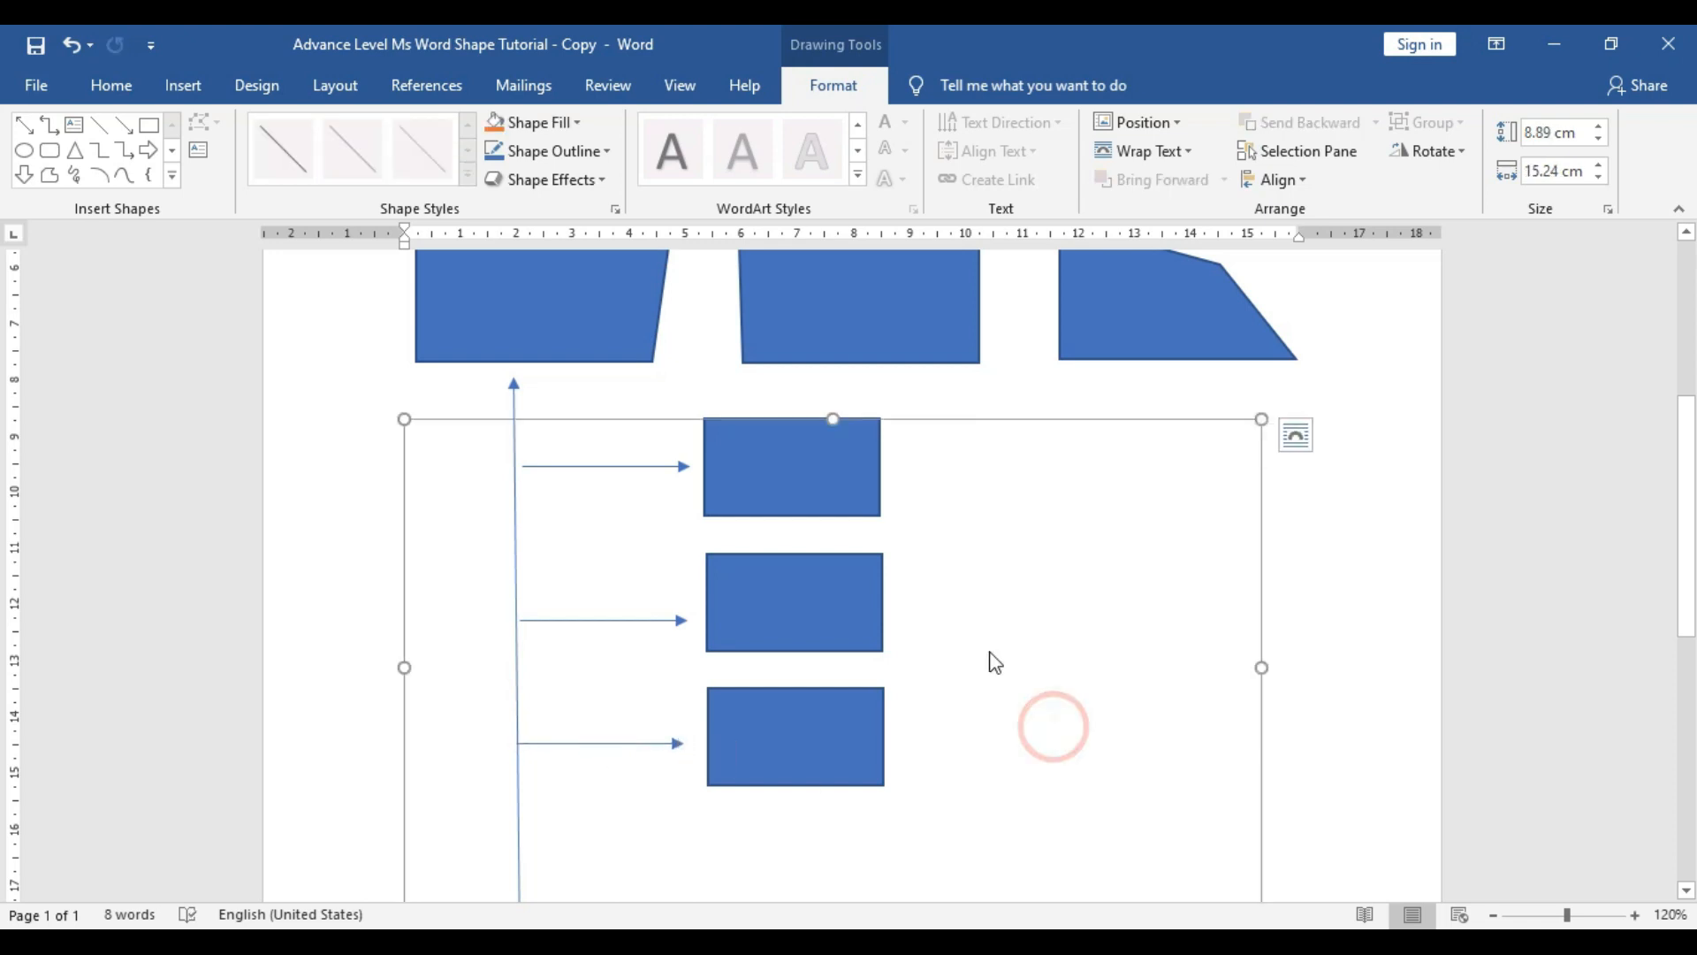
{"action": "left_click", "coordinate": [1437, 677]}
{"action": "scroll", "coordinate": [674, 793], "scroll_direction": "down", "scroll_amount": 1}
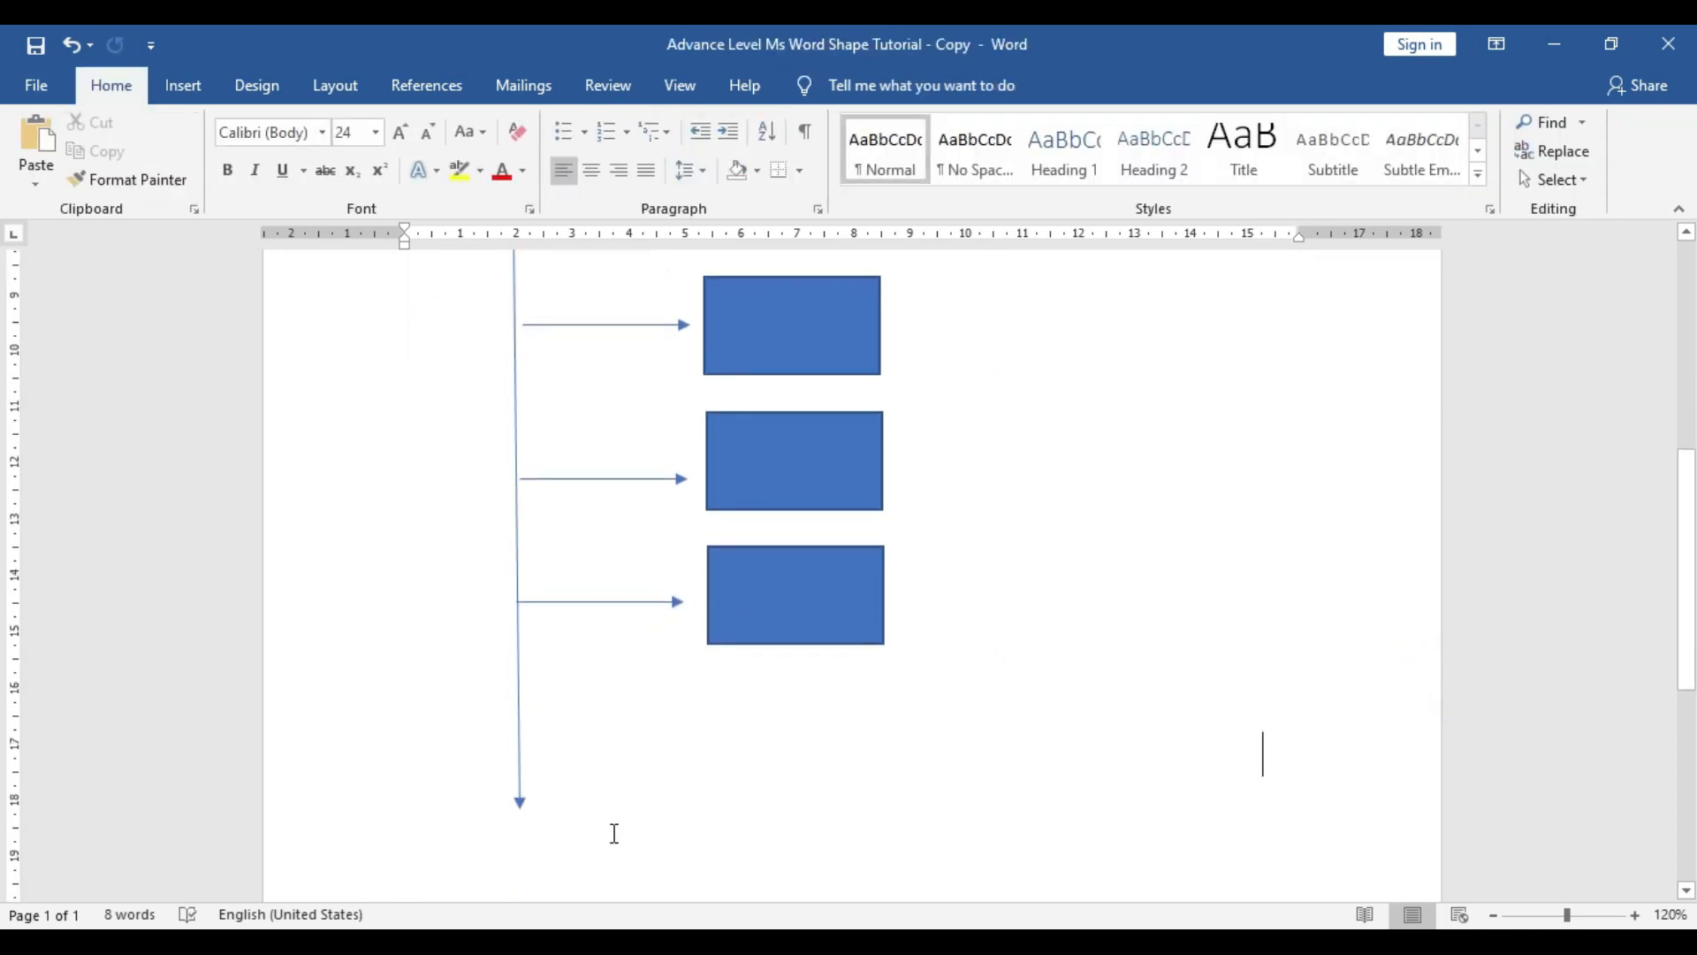
{"action": "left_click", "coordinate": [183, 85]}
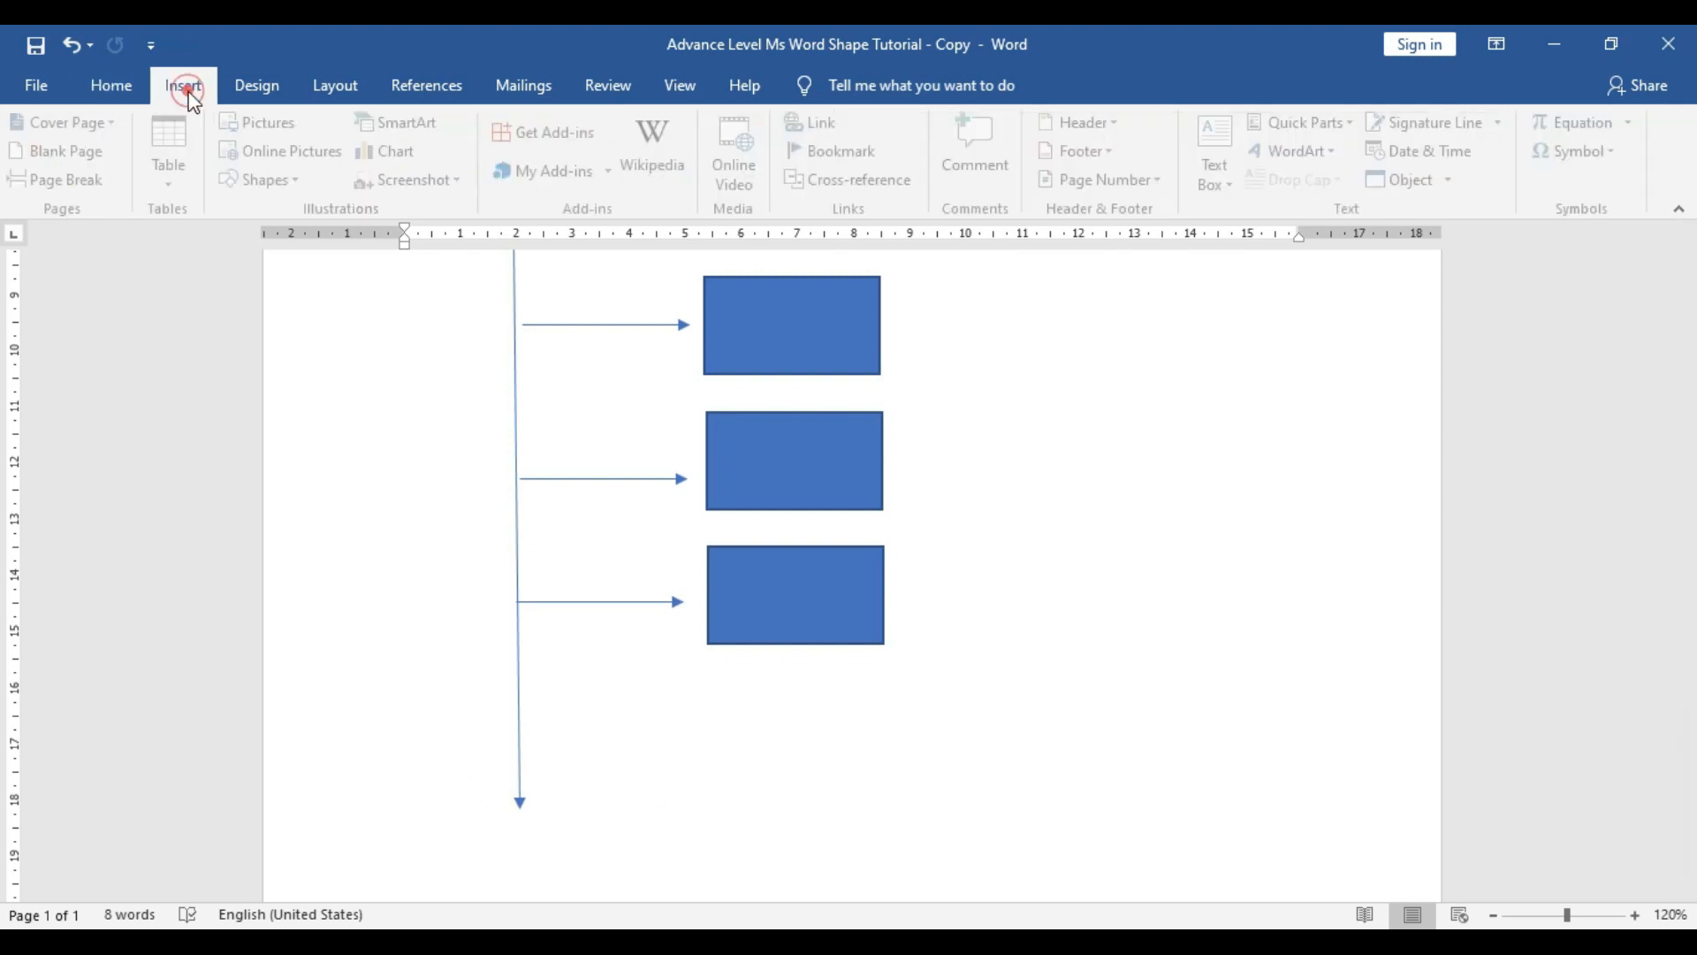
{"action": "left_click", "coordinate": [301, 183]}
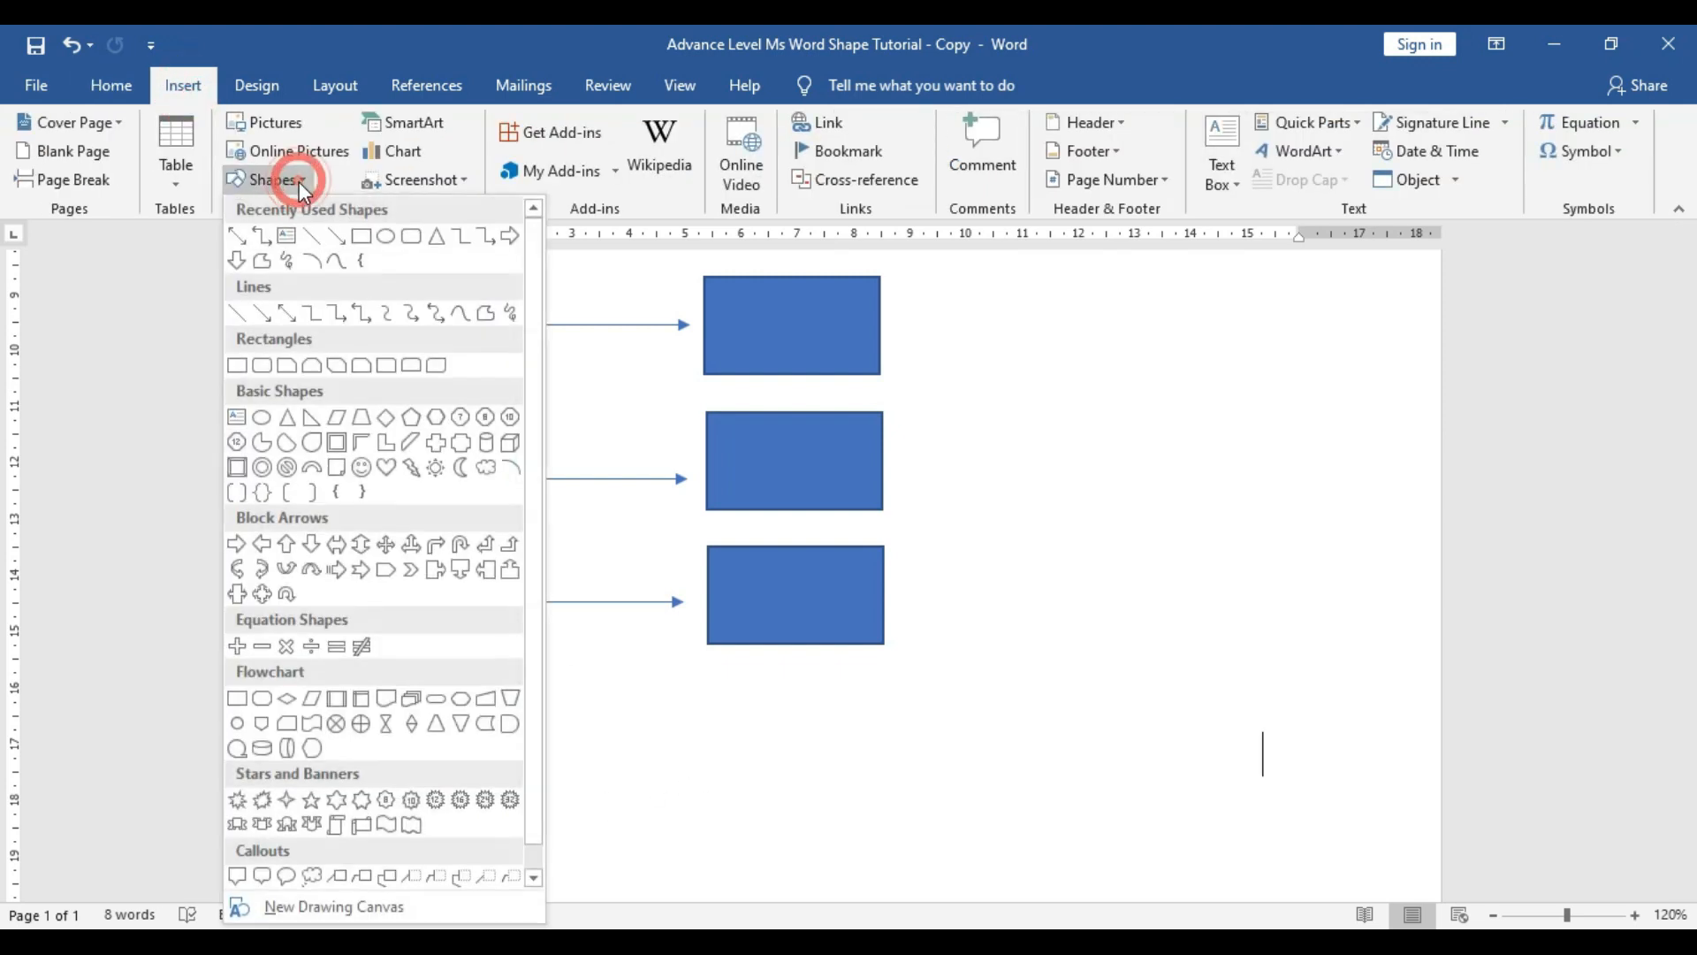
{"action": "left_click", "coordinate": [410, 237]}
{"action": "left_click_drag", "start_coordinate": [418, 664], "coordinate": [686, 841]}
{"action": "left_click", "coordinate": [538, 675]}
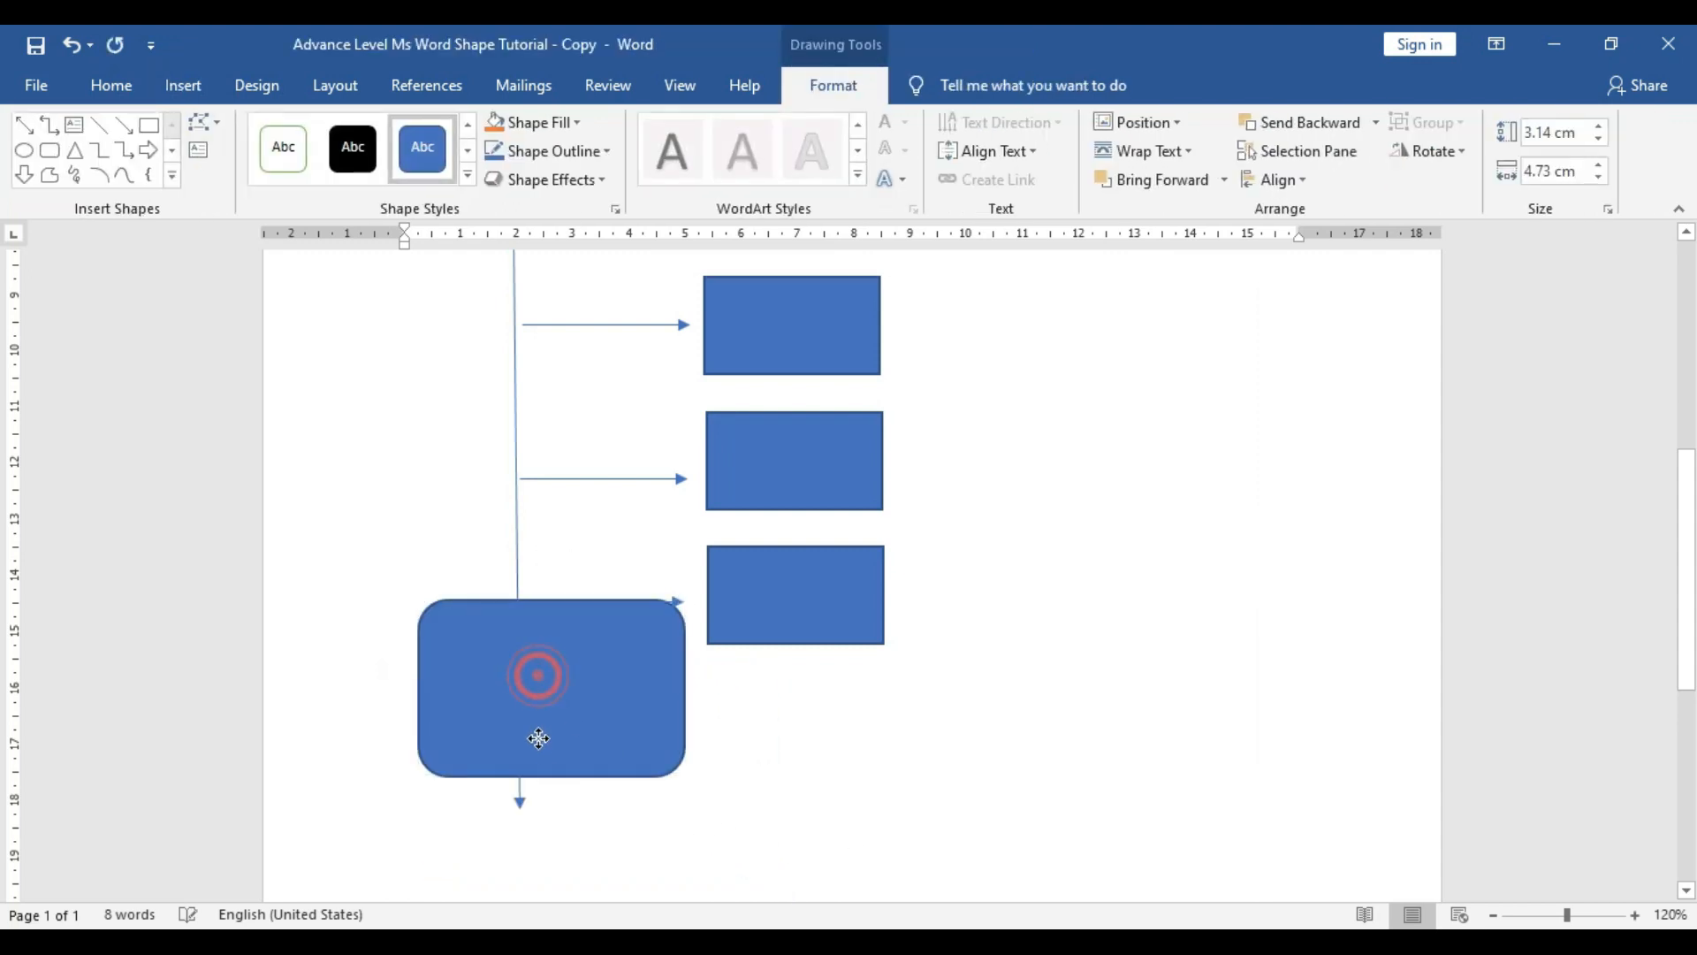
{"action": "left_click_drag", "start_coordinate": [553, 664], "coordinate": [541, 772]}
{"action": "left_click", "coordinate": [763, 761]}
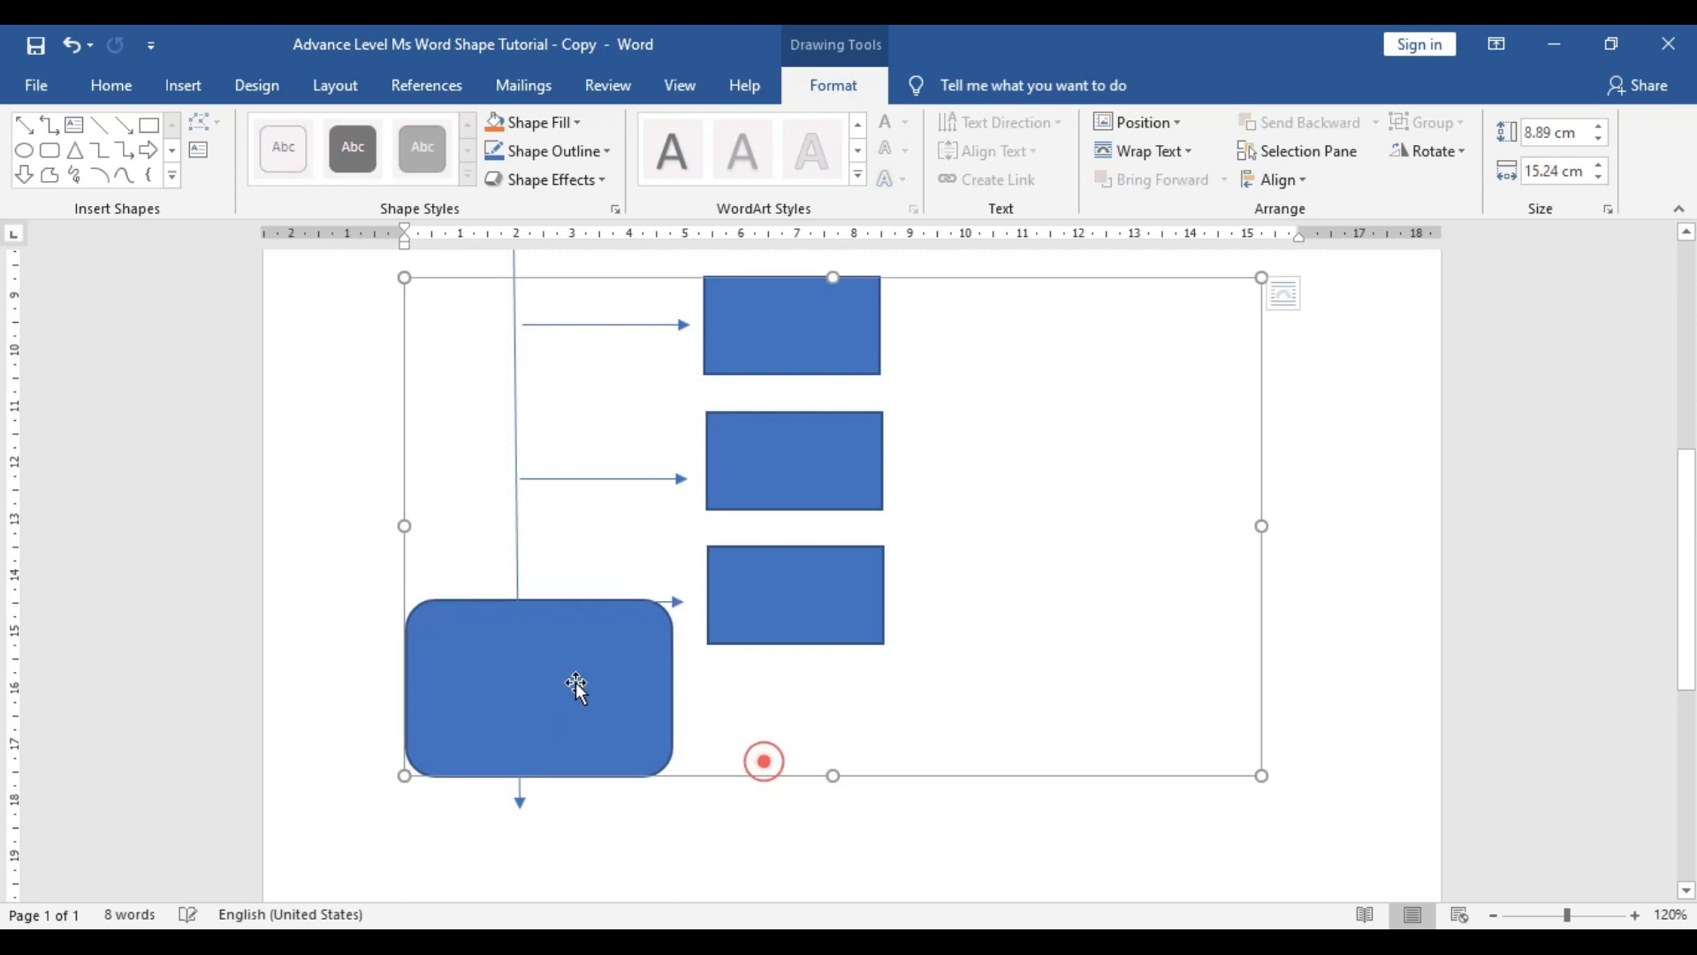
{"action": "left_click", "coordinate": [578, 686]}
{"action": "left_click", "coordinate": [922, 867]}
{"action": "left_click", "coordinate": [622, 718]}
{"action": "left_click_drag", "start_coordinate": [430, 667], "coordinate": [357, 682]}
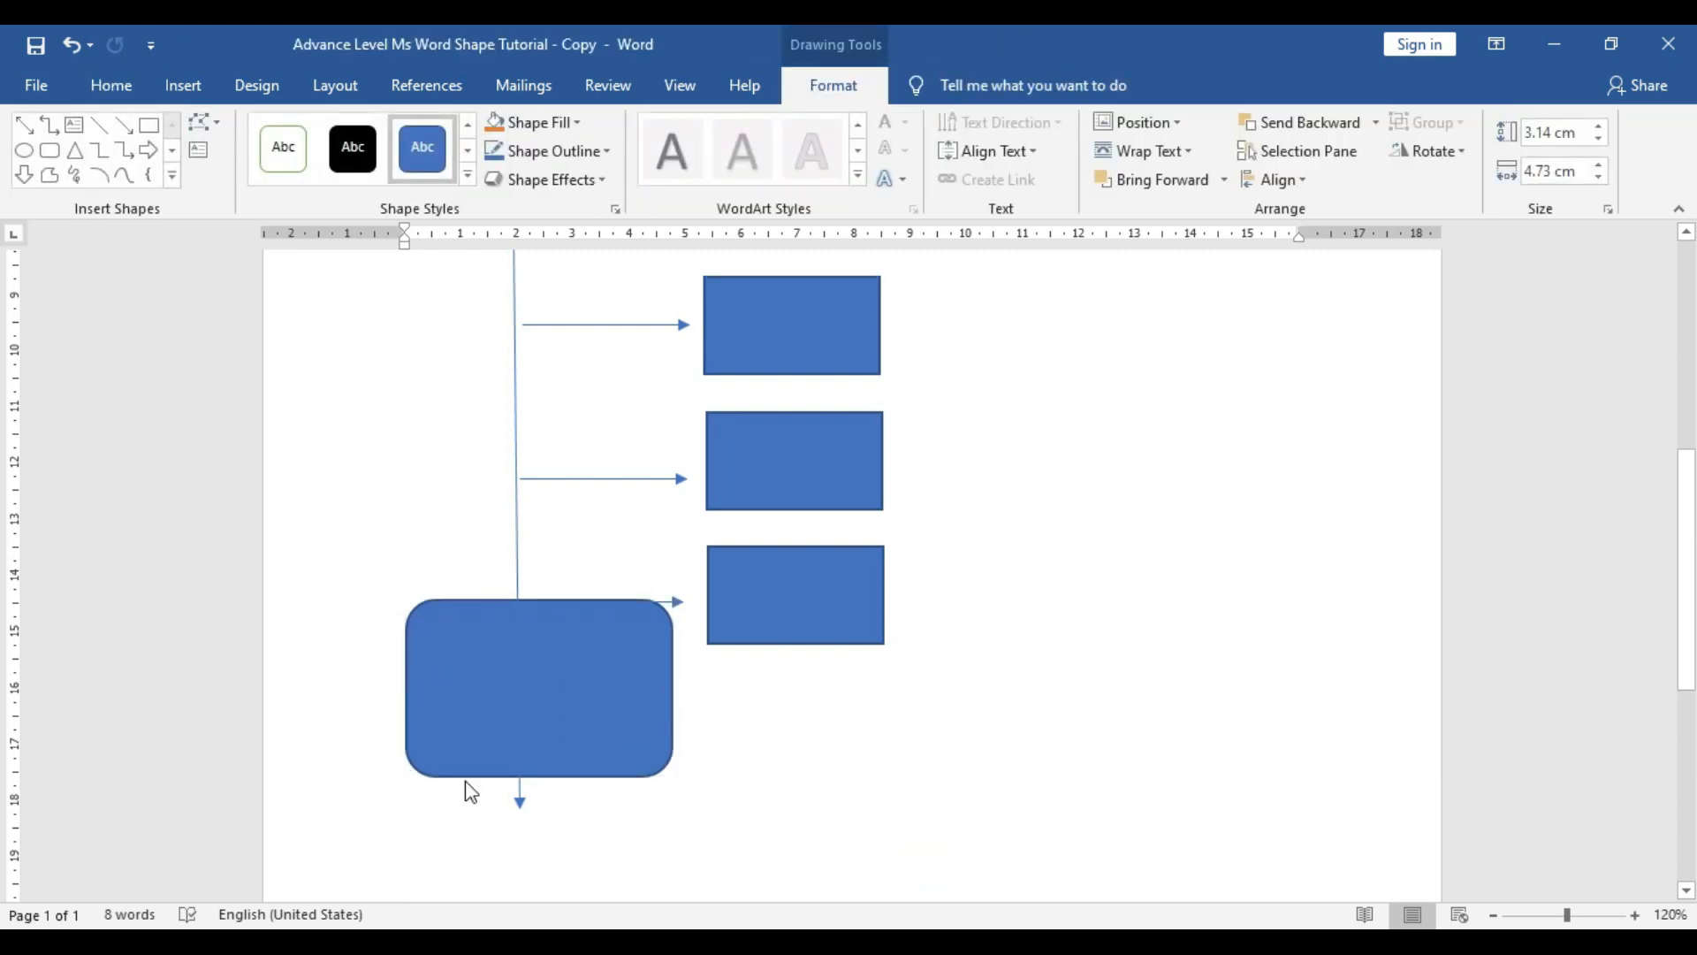
{"action": "left_click", "coordinate": [569, 705]}
{"action": "key", "text": "Delete"}
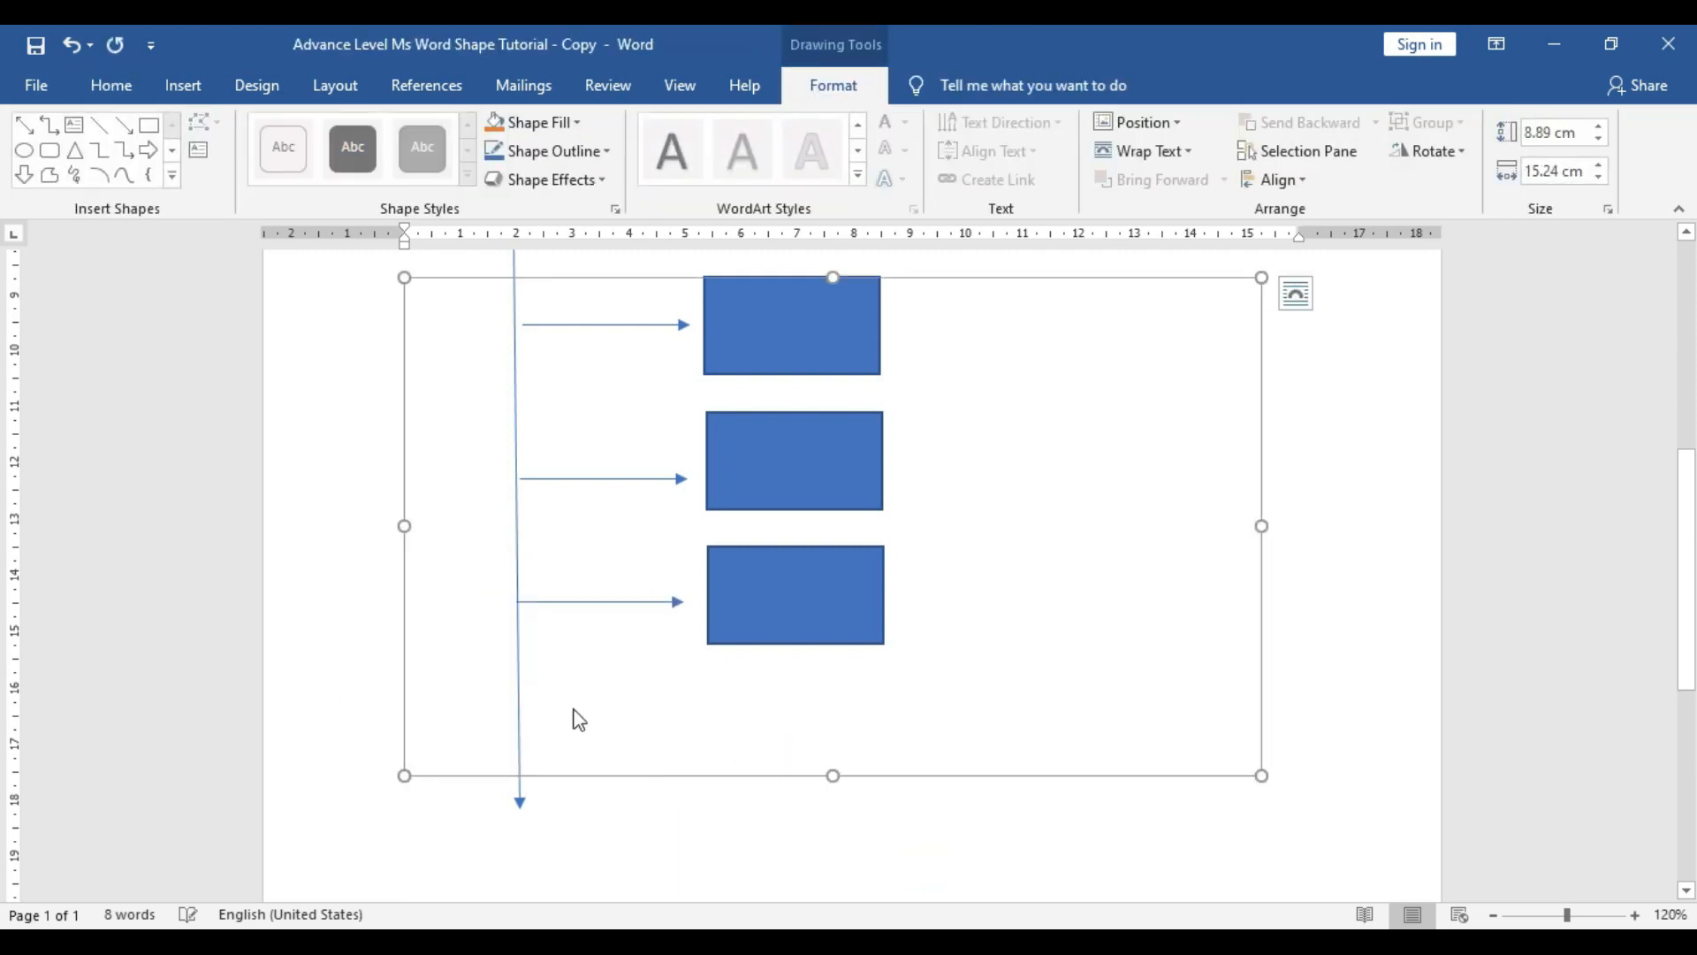
Draw a rounded rectangle about 5.54 cm wide and 3.09 cm high just below the lower end of the vertical arrow
{"action": "left_click", "coordinate": [697, 811]}
{"action": "left_click", "coordinate": [183, 84]}
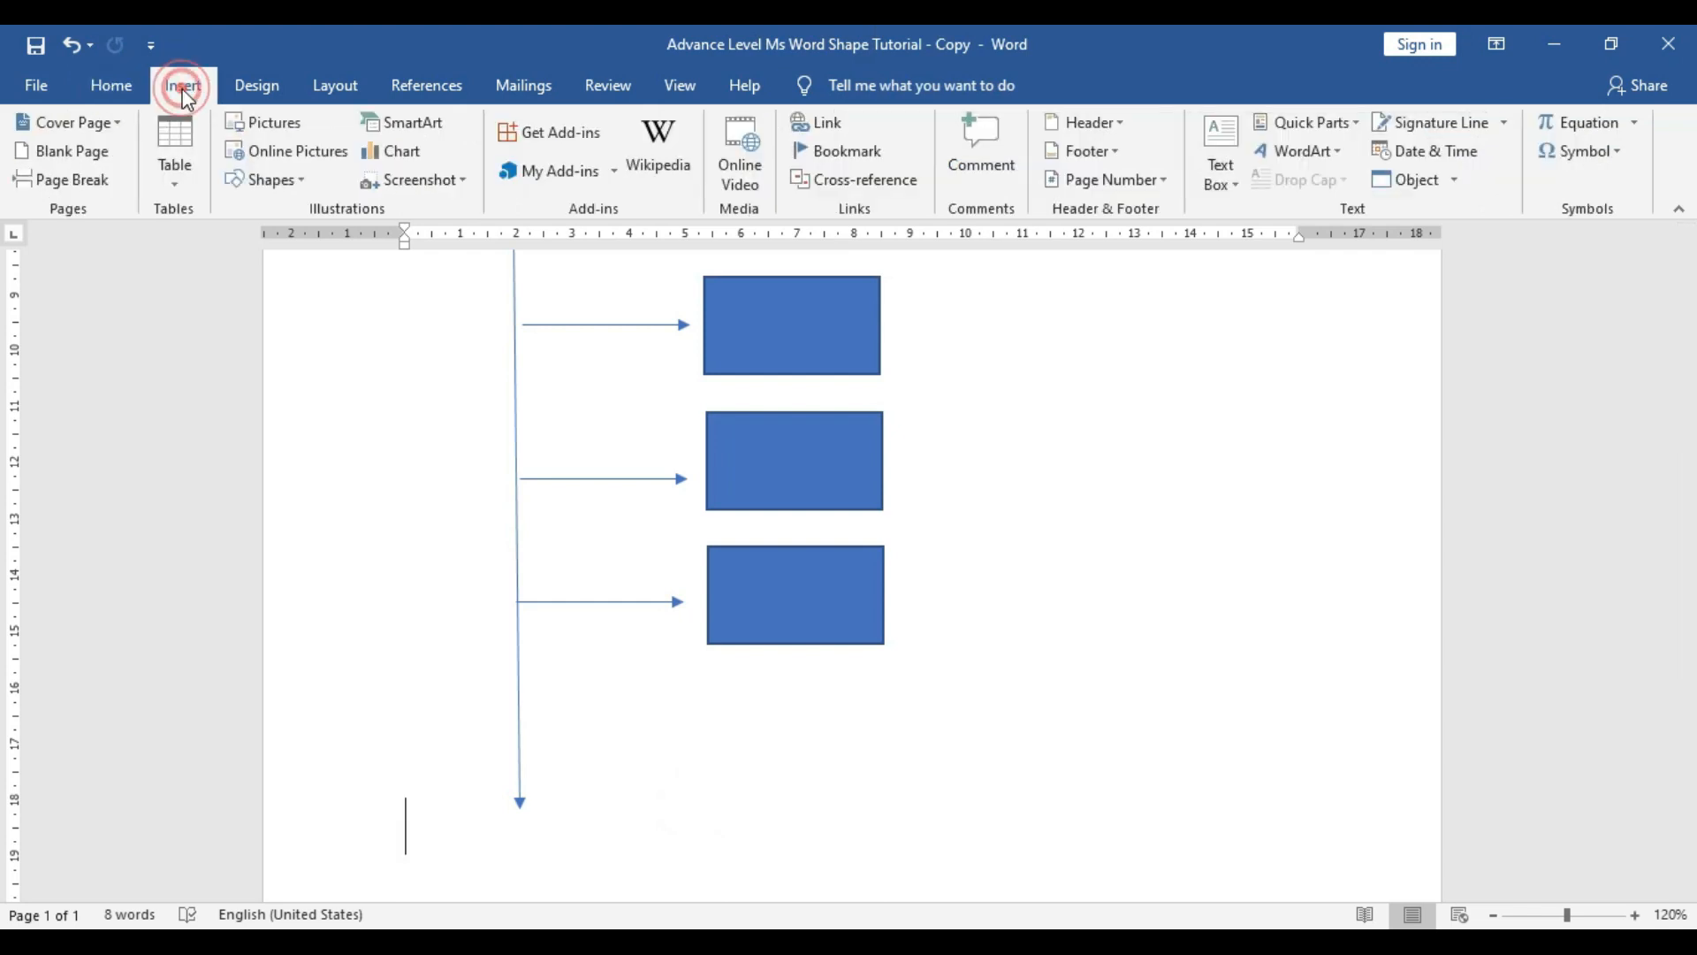
{"action": "left_click", "coordinate": [283, 181]}
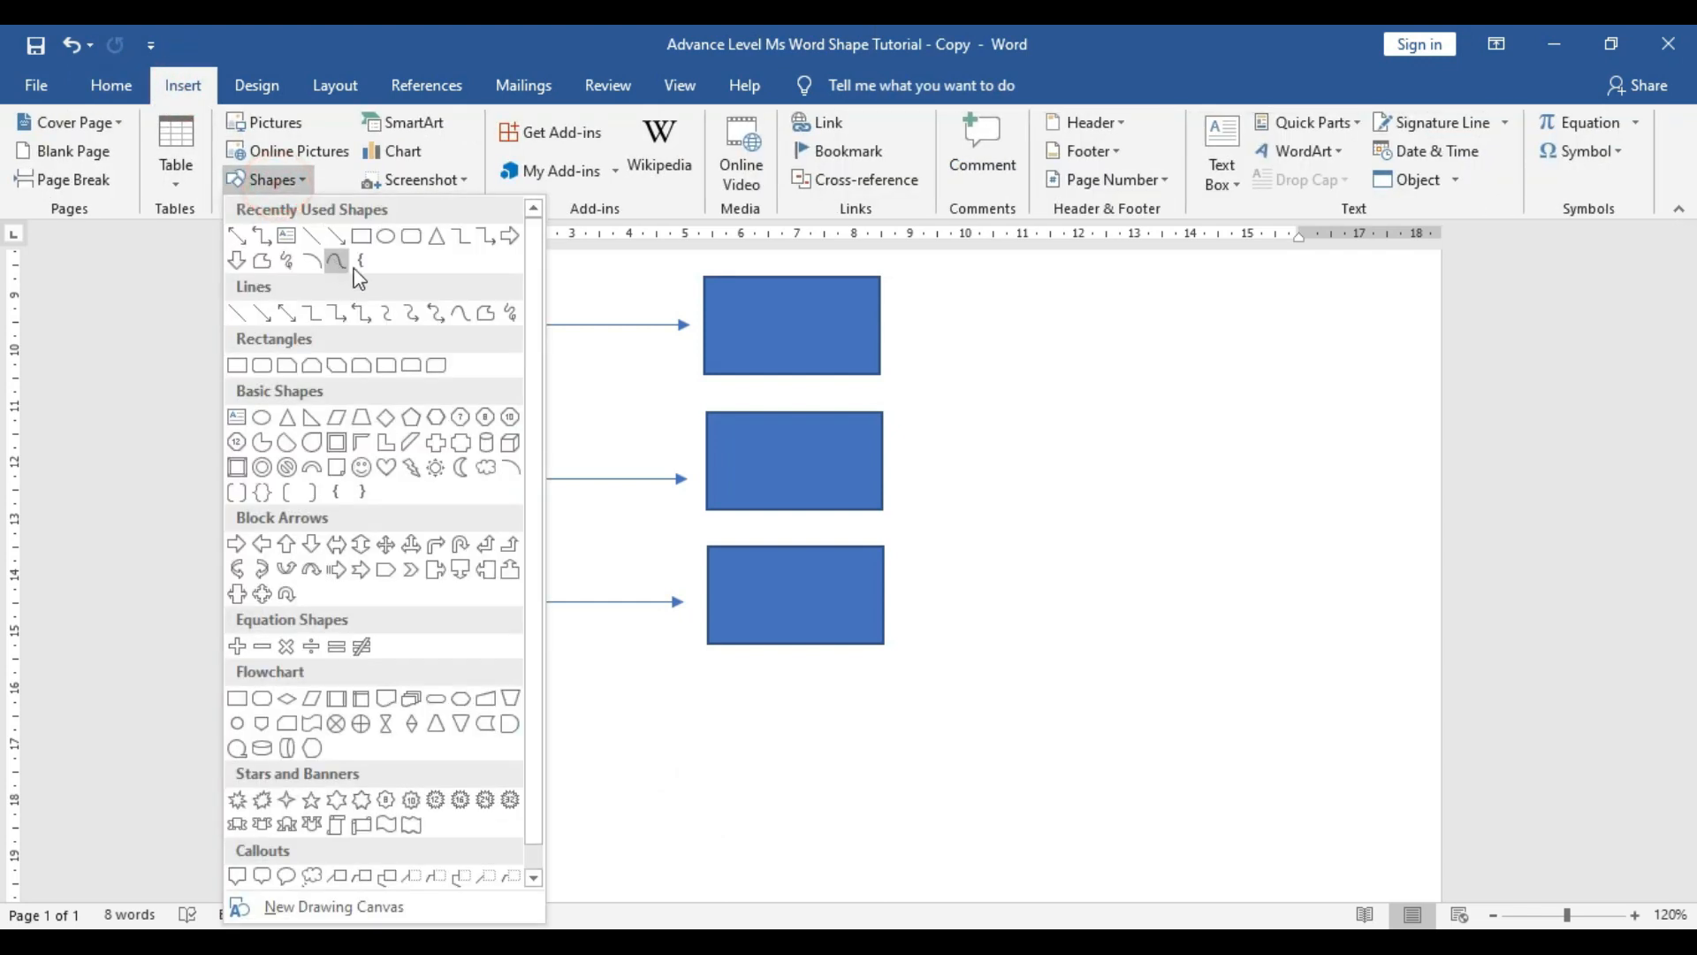
{"action": "left_click", "coordinate": [412, 237]}
{"action": "scroll", "coordinate": [707, 619], "scroll_direction": "down", "scroll_amount": 3}
{"action": "left_click_drag", "start_coordinate": [375, 533], "coordinate": [687, 707]}
{"action": "left_click", "coordinate": [921, 688]}
Copy the rounded rectangle and place the copy to the right of the stacked rectangles, below the third edited shape
{"action": "scroll", "coordinate": [921, 688], "scroll_direction": "up", "scroll_amount": 10}
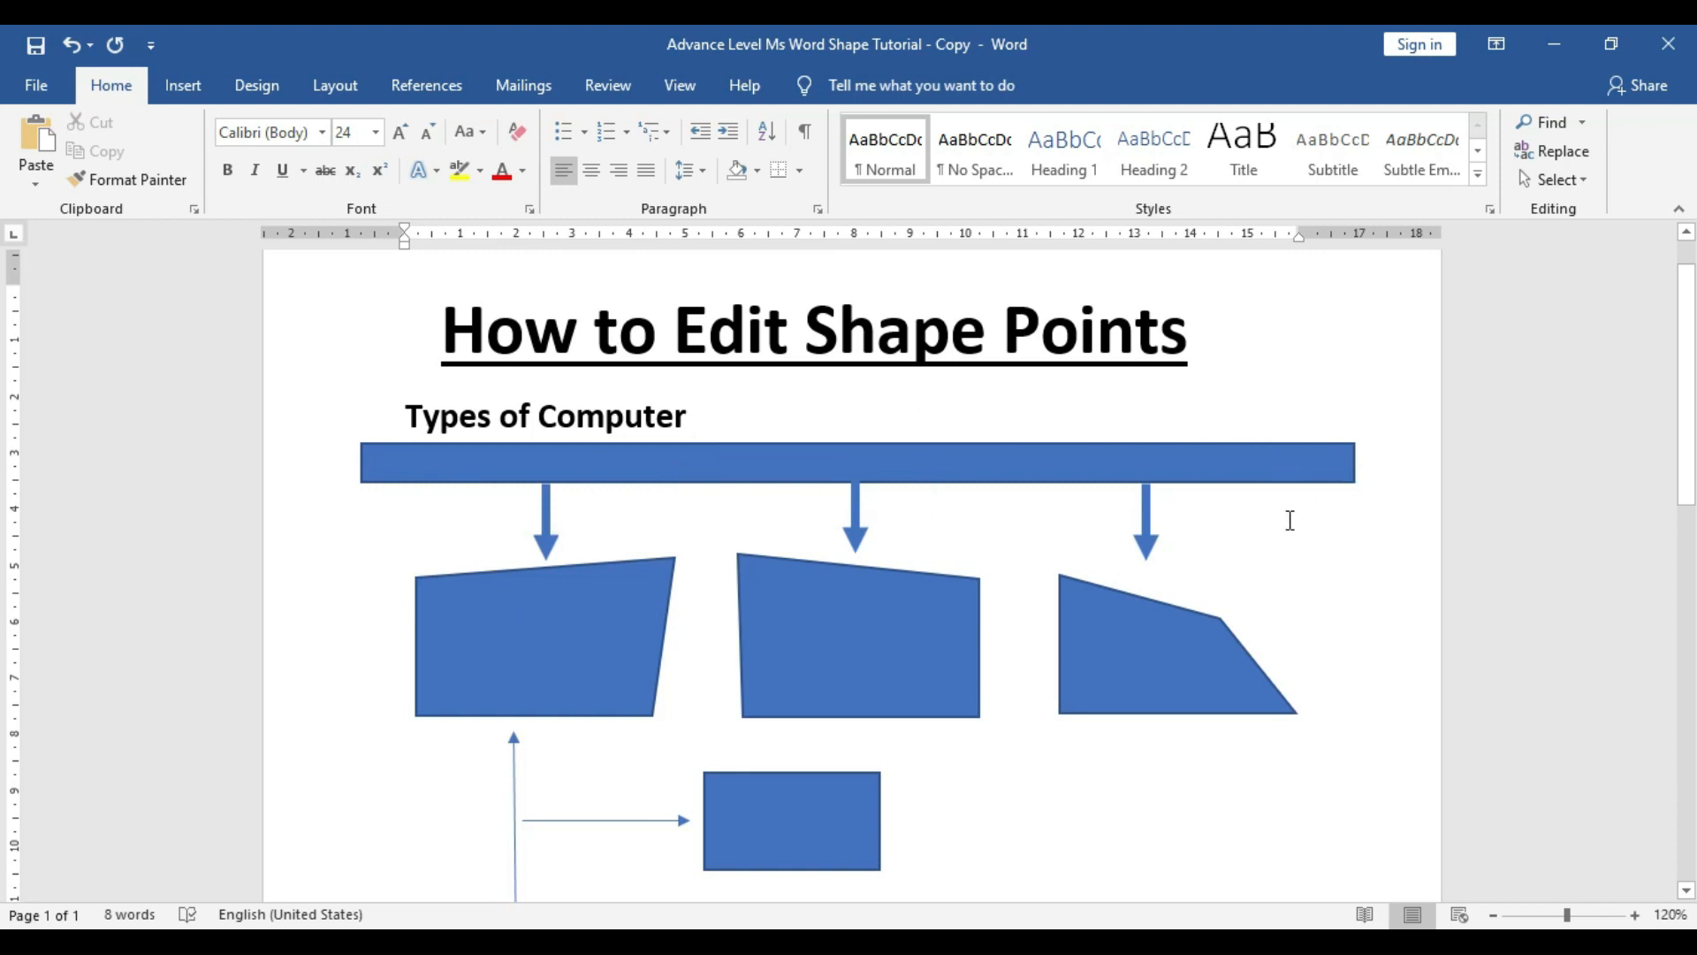
{"action": "scroll", "coordinate": [1282, 526], "scroll_direction": "down", "scroll_amount": 3}
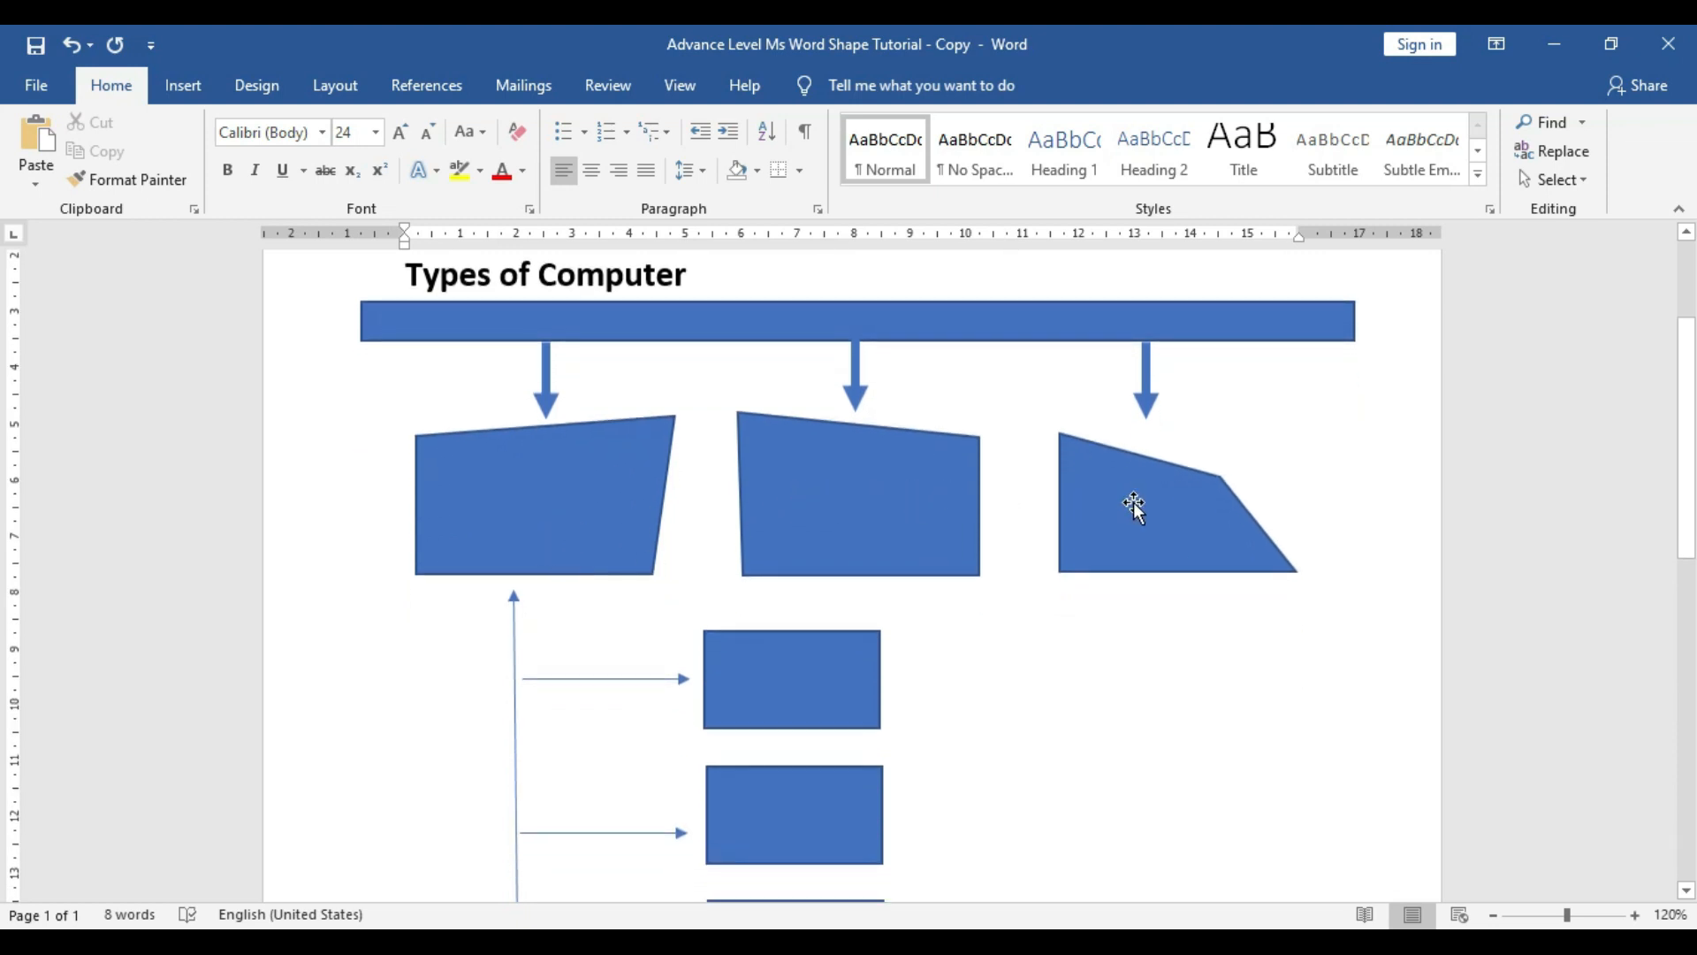
{"action": "scroll", "coordinate": [1135, 506], "scroll_direction": "down", "scroll_amount": 10}
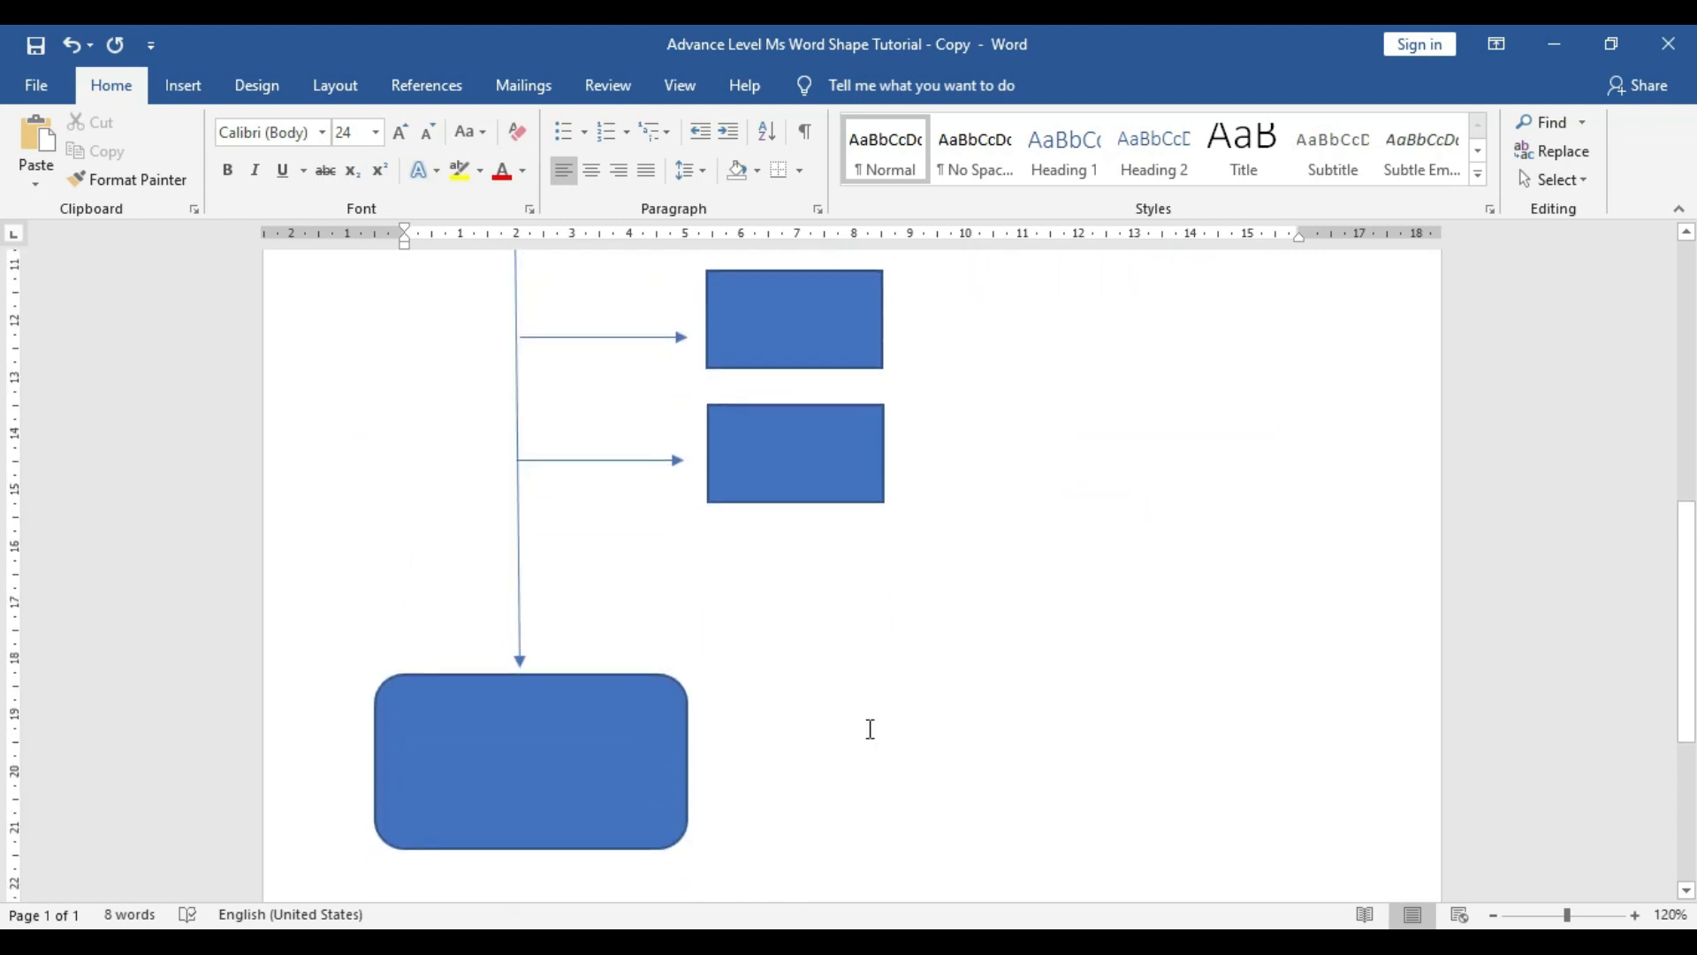
{"action": "scroll", "coordinate": [682, 783], "scroll_direction": "up", "scroll_amount": 4}
{"action": "scroll", "coordinate": [603, 781], "scroll_direction": "down", "scroll_amount": 3}
{"action": "left_click", "coordinate": [594, 757]}
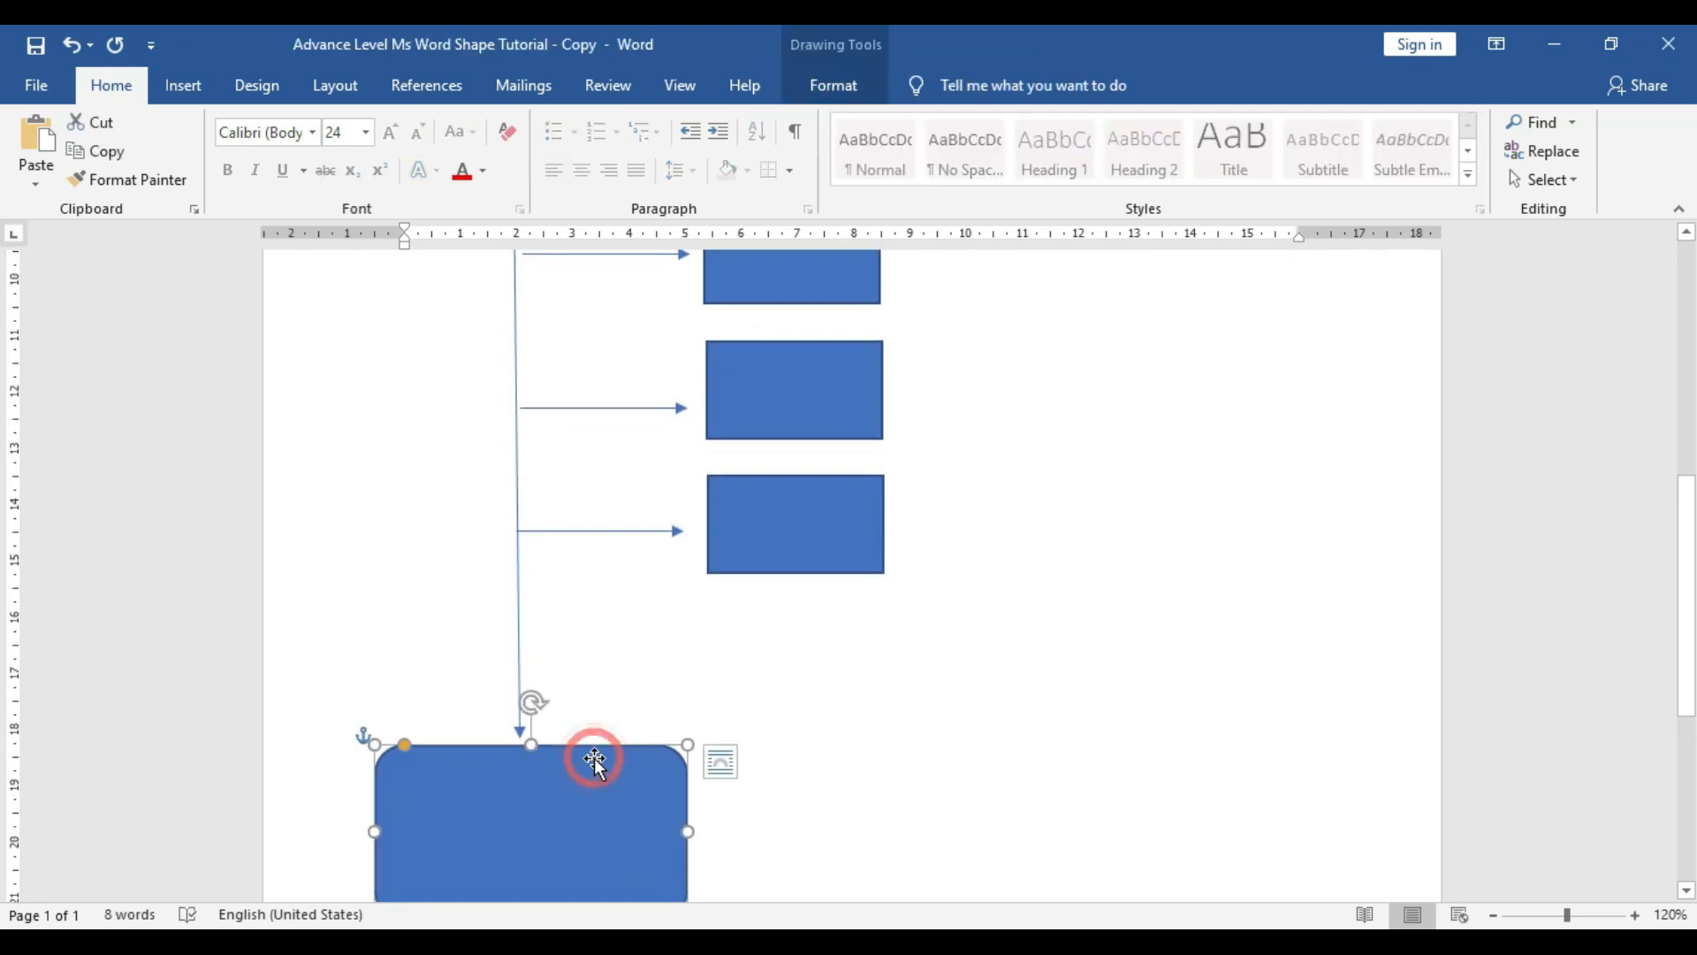
{"action": "left_click_drag", "start_coordinate": [594, 757], "coordinate": [1224, 470]}
{"action": "scroll", "coordinate": [1008, 849], "scroll_direction": "up", "scroll_amount": 2}
{"action": "scroll", "coordinate": [1224, 469], "scroll_direction": "up", "scroll_amount": 4}
{"action": "mouse_move", "coordinate": [1239, 671]}
{"action": "left_mouse_down"}
{"action": "mouse_move", "coordinate": [1223, 580]}
{"action": "mouse_move", "coordinate": [1244, 660]}
{"action": "left_mouse_up"}
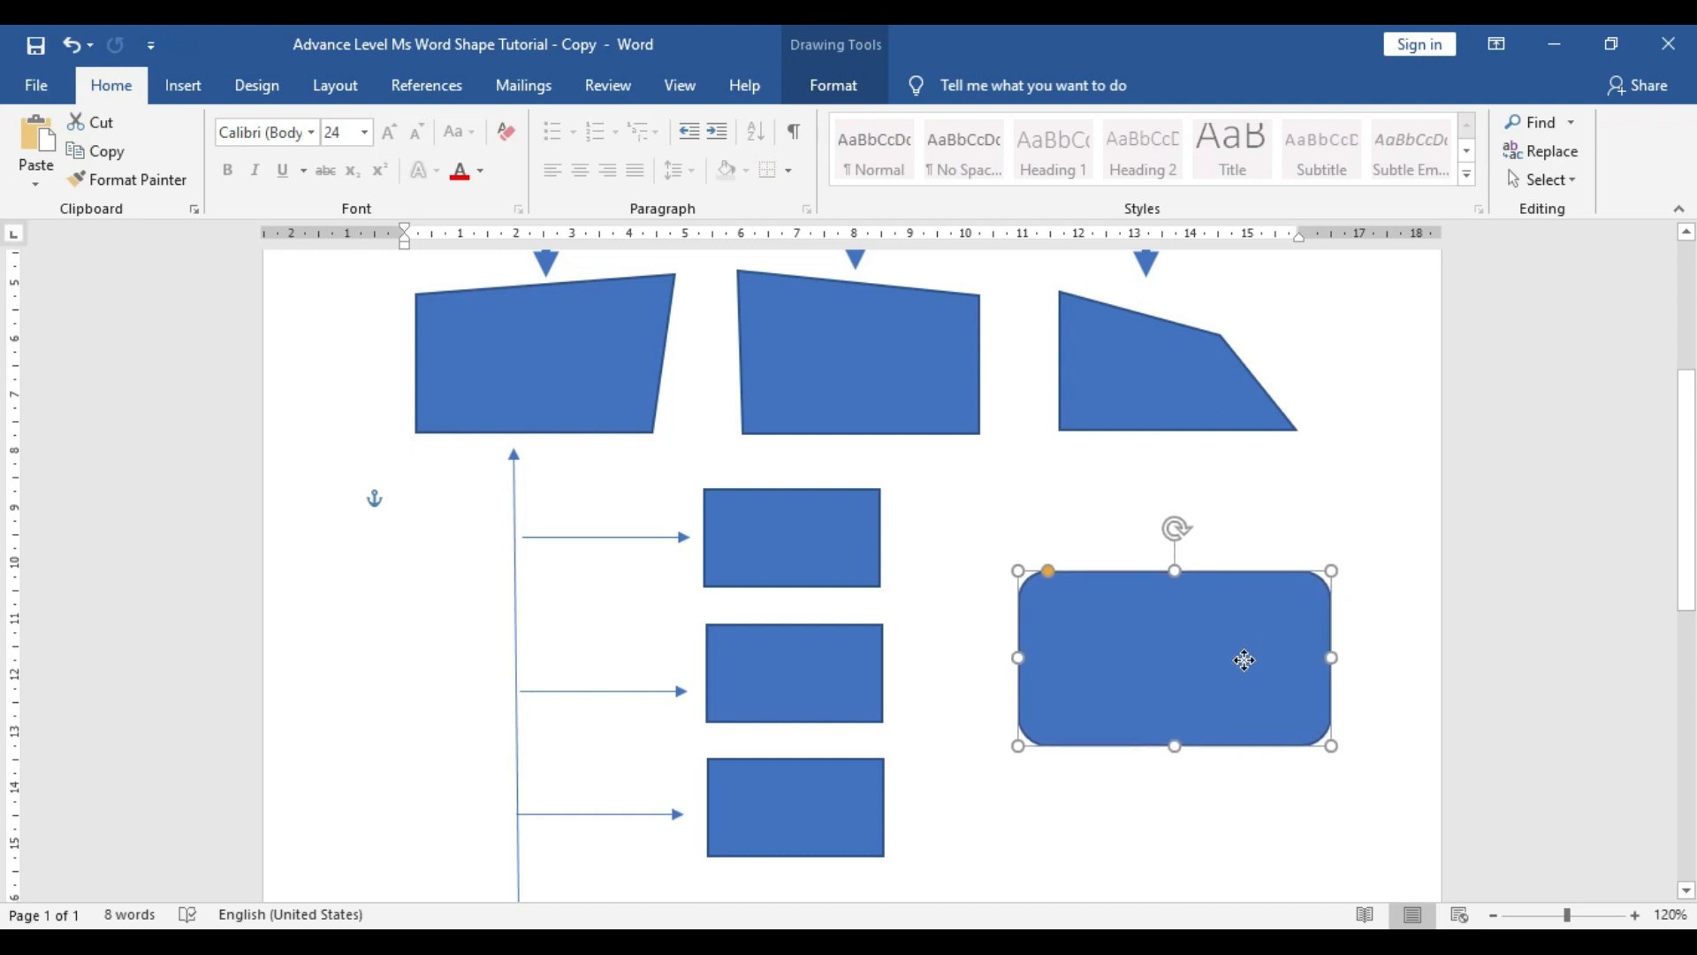
{"action": "left_click_drag", "start_coordinate": [1102, 655], "coordinate": [1149, 580]}
Draw a double-headed elbow connector from the topmost stacked rectangle to the copied rounded rectangle, and move that rectangle down to meet its end
{"action": "left_click", "coordinate": [177, 85]}
{"action": "left_click", "coordinate": [266, 179]}
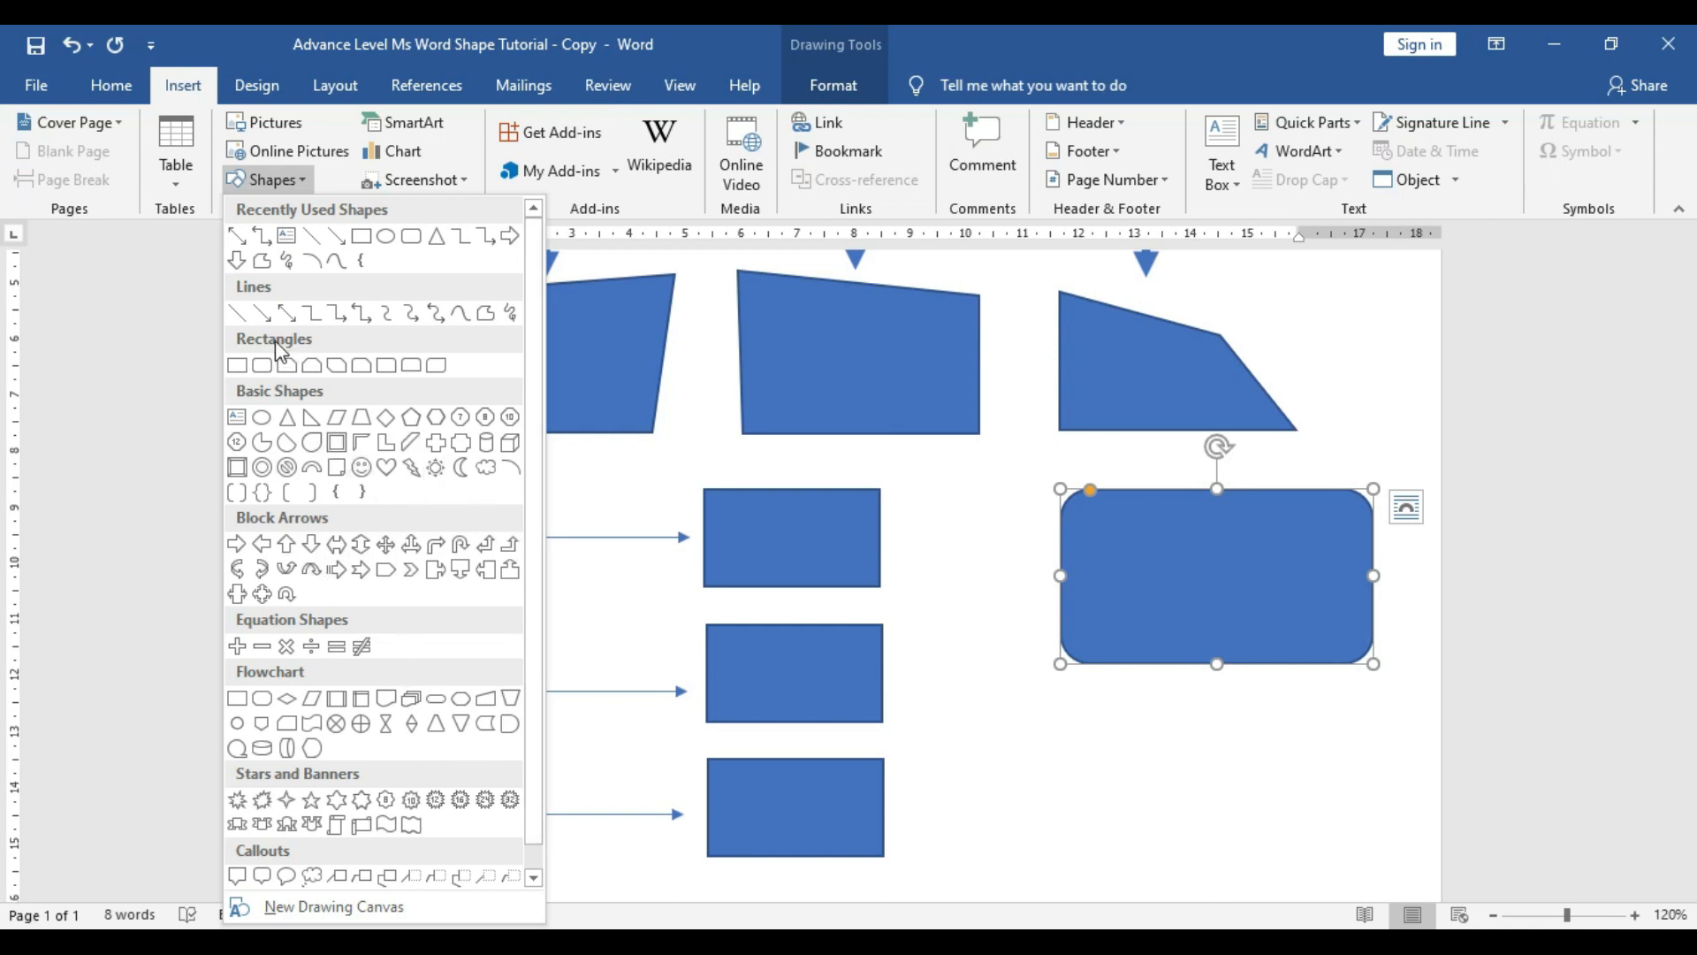
{"action": "left_click", "coordinate": [361, 313]}
{"action": "left_click_drag", "start_coordinate": [891, 537], "coordinate": [1047, 619]}
{"action": "left_click", "coordinate": [1279, 587]}
{"action": "left_click_drag", "start_coordinate": [1249, 597], "coordinate": [1246, 643]}
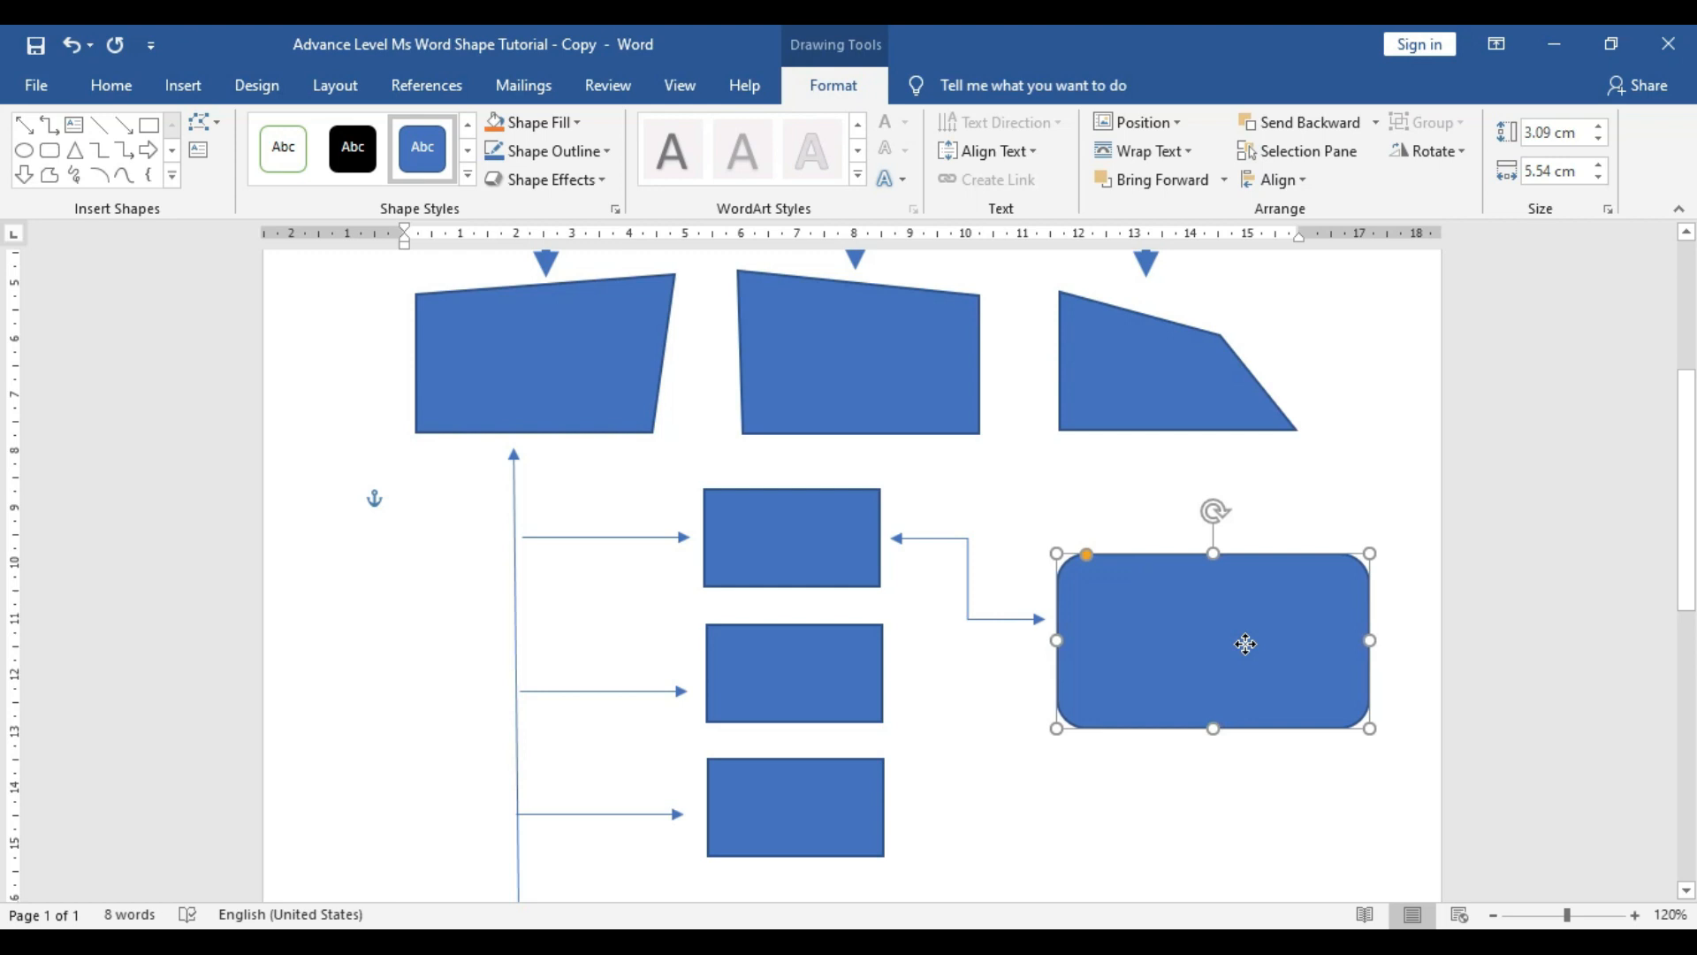
{"action": "left_click", "coordinate": [1418, 513]}
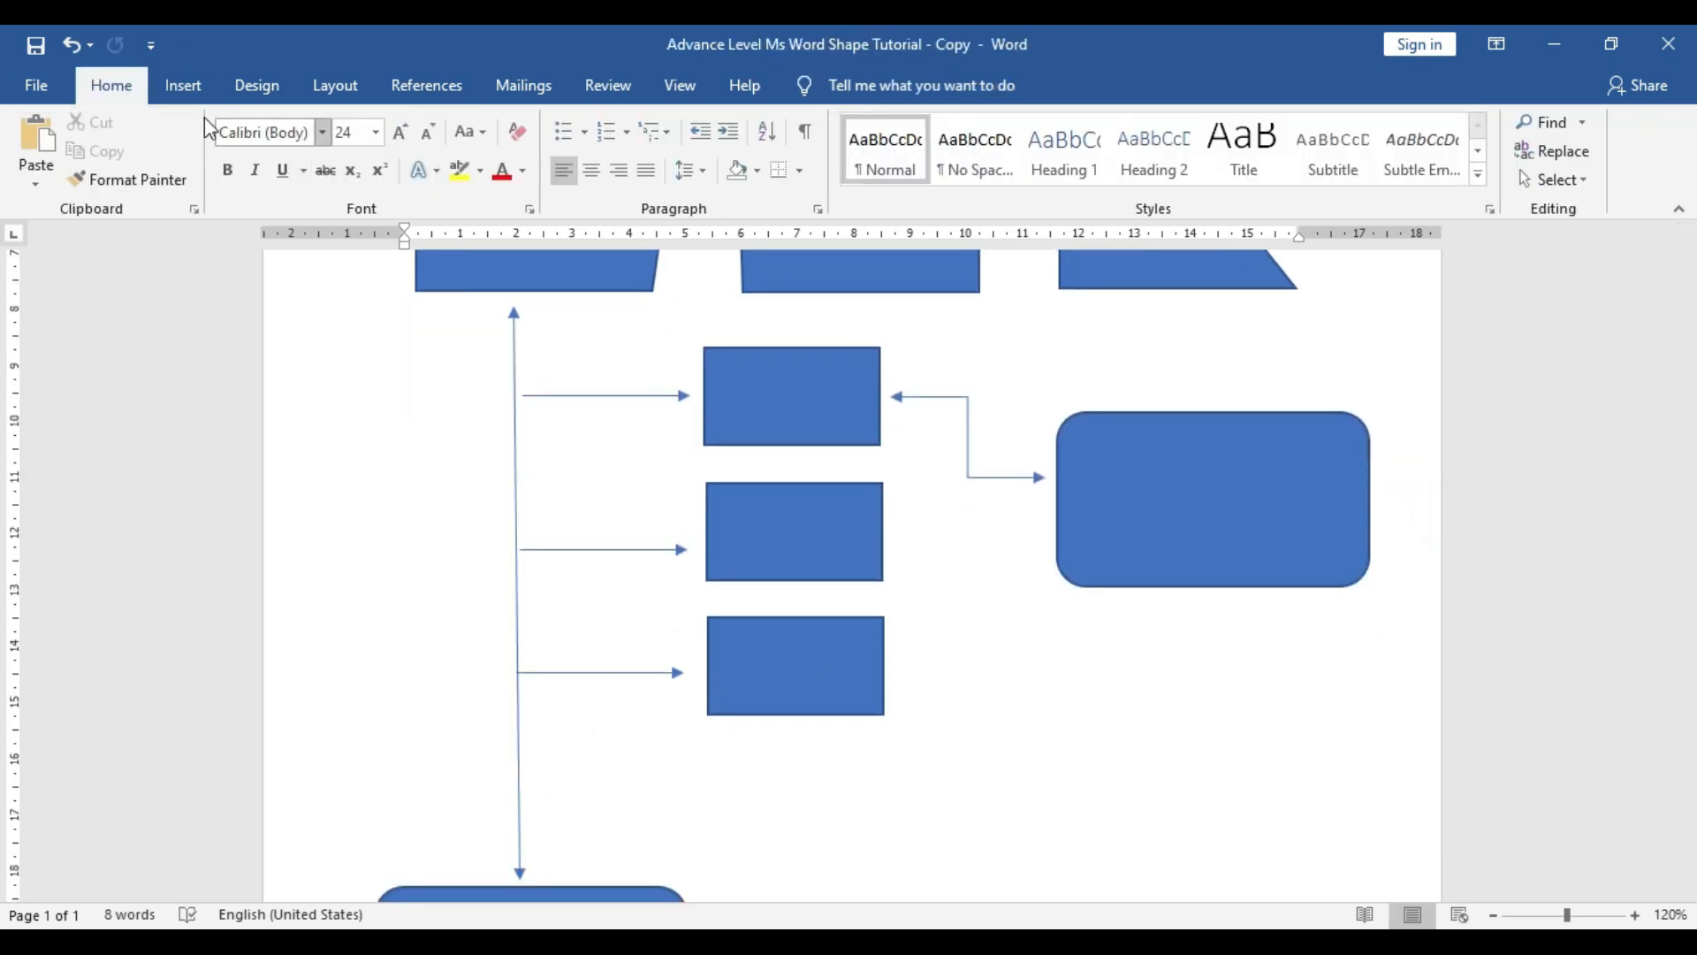
Draw a double-headed elbow connector, about 1.86 cm high and 2.32 cm wide, from the lowest stacked rectangle to the adjacent rounded rectangle
{"action": "left_click", "coordinate": [183, 85]}
{"action": "left_click", "coordinate": [265, 180]}
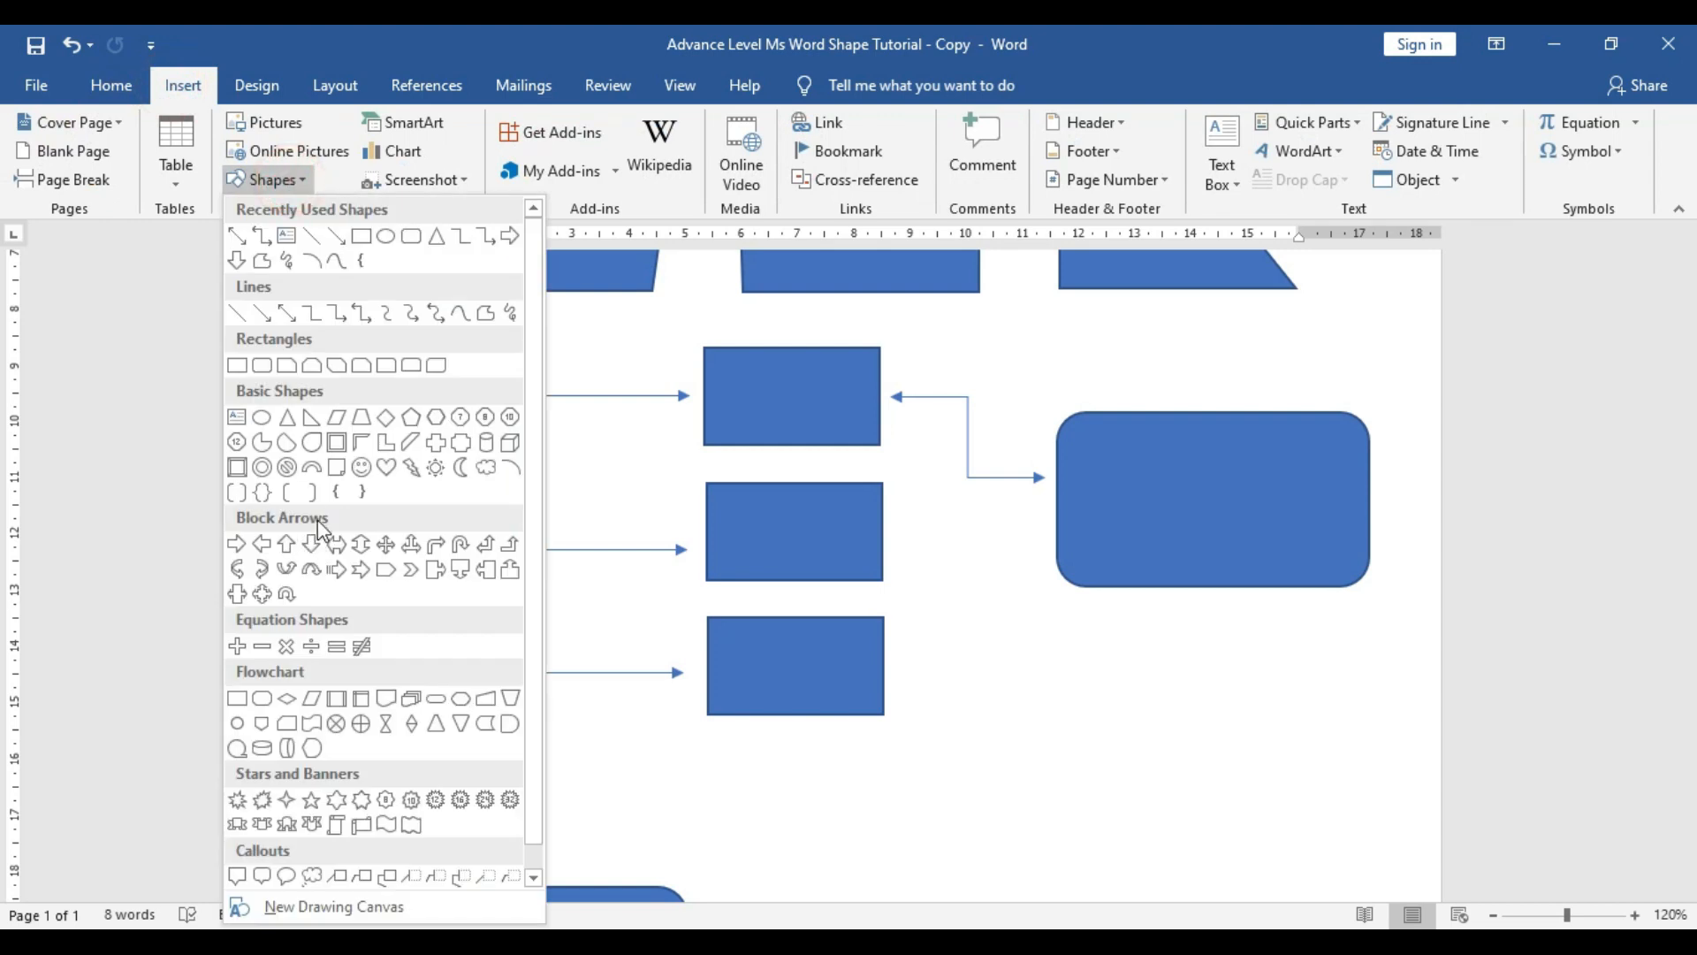
{"action": "left_click", "coordinate": [372, 320]}
{"action": "mouse_move", "coordinate": [913, 664]}
{"action": "left_mouse_down"}
{"action": "mouse_move", "coordinate": [1039, 637]}
{"action": "mouse_move", "coordinate": [1012, 579]}
{"action": "mouse_move", "coordinate": [1039, 501]}
{"action": "mouse_move", "coordinate": [981, 501]}
{"action": "mouse_move", "coordinate": [910, 516]}
{"action": "mouse_move", "coordinate": [1034, 504]}
{"action": "mouse_move", "coordinate": [1046, 534]}
{"action": "mouse_move", "coordinate": [1185, 648]}
{"action": "mouse_move", "coordinate": [1209, 619]}
{"action": "mouse_move", "coordinate": [1015, 553]}
{"action": "mouse_move", "coordinate": [1040, 560]}
{"action": "left_mouse_up"}
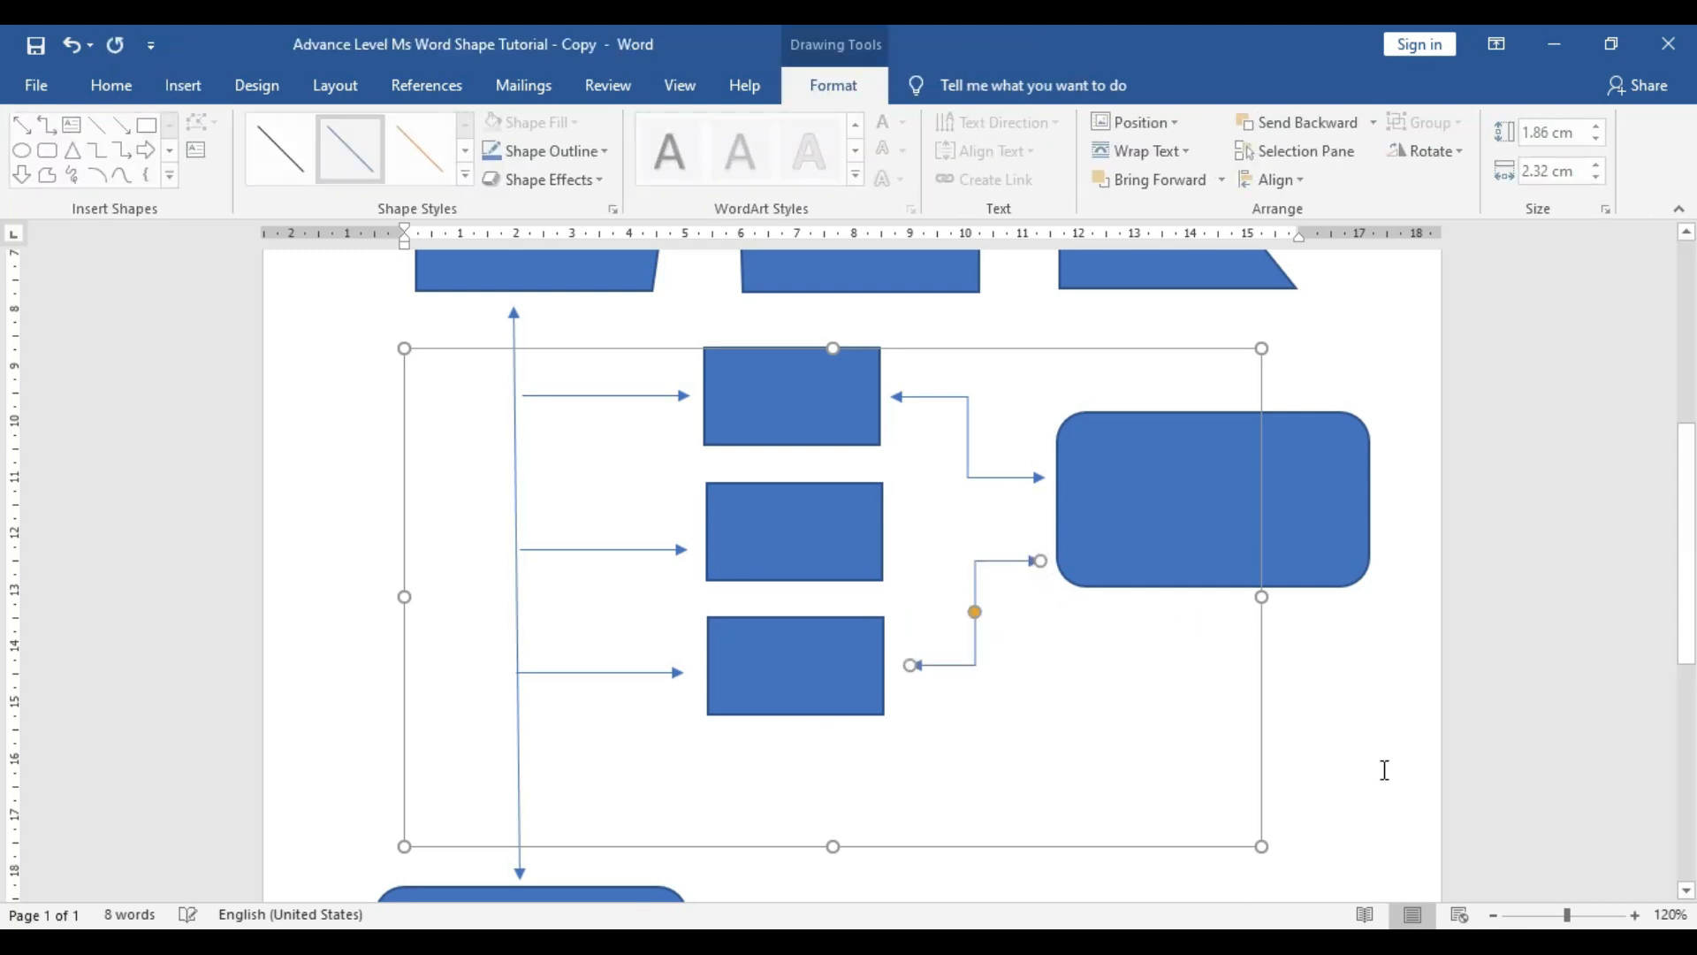
{"action": "left_click", "coordinate": [1273, 751]}
{"action": "scroll", "coordinate": [1387, 756], "scroll_direction": "up", "scroll_amount": 1}
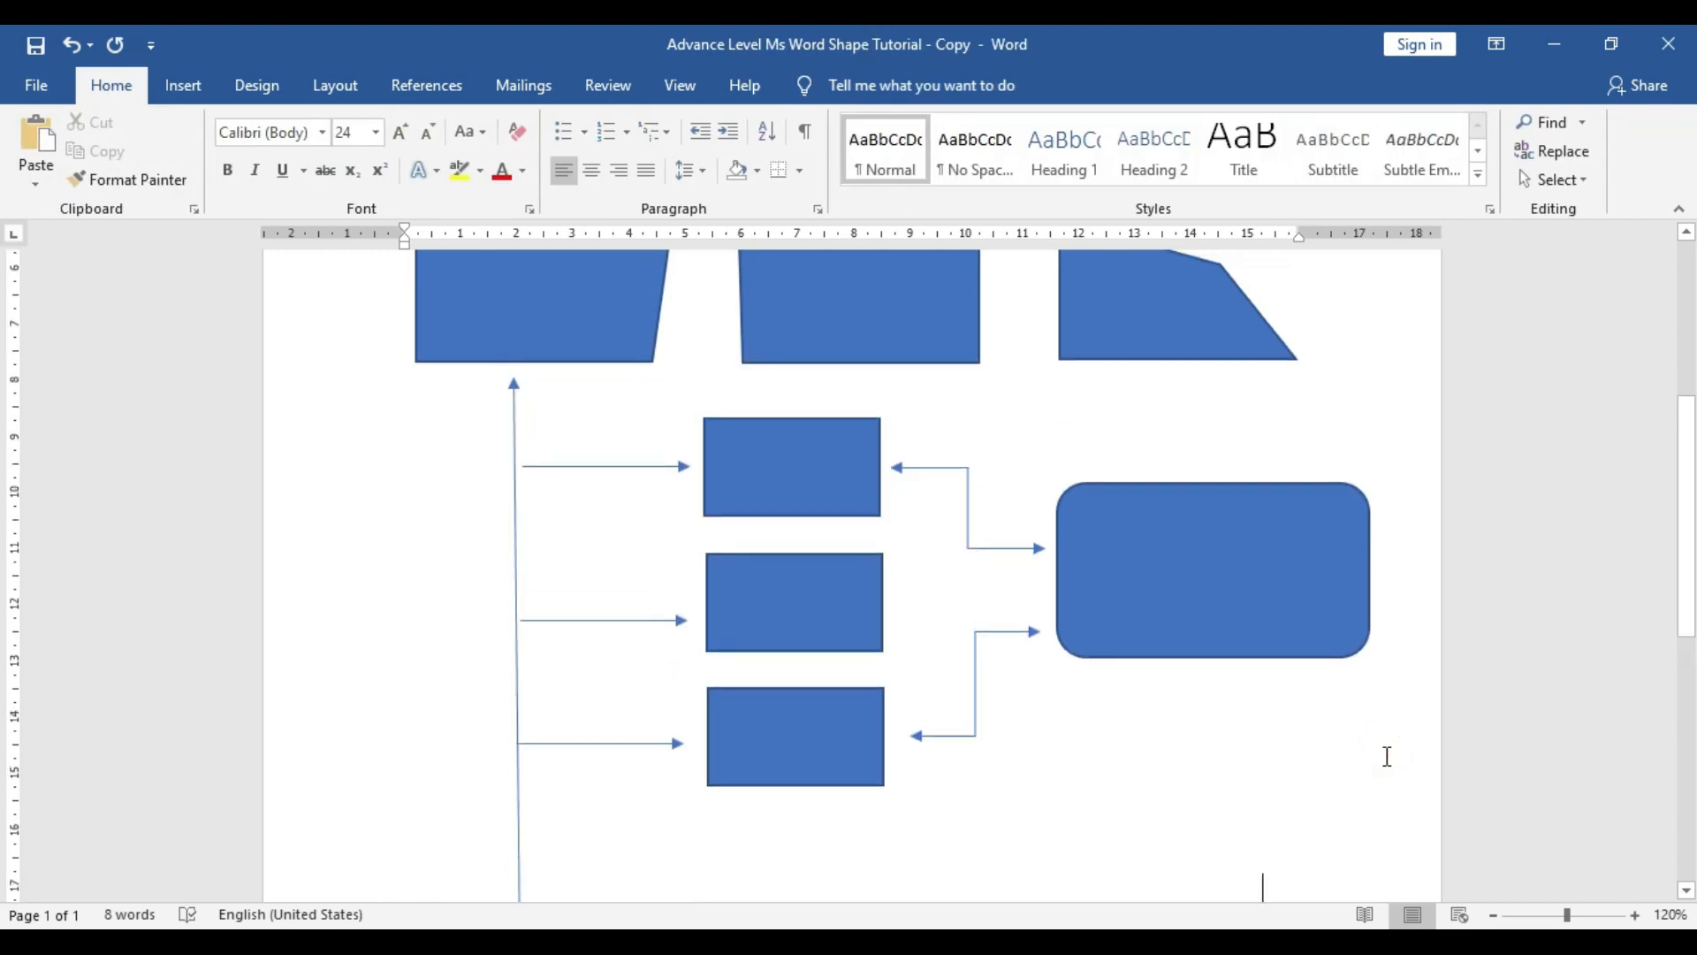
{"action": "scroll", "coordinate": [1387, 756], "scroll_direction": "up", "scroll_amount": 5}
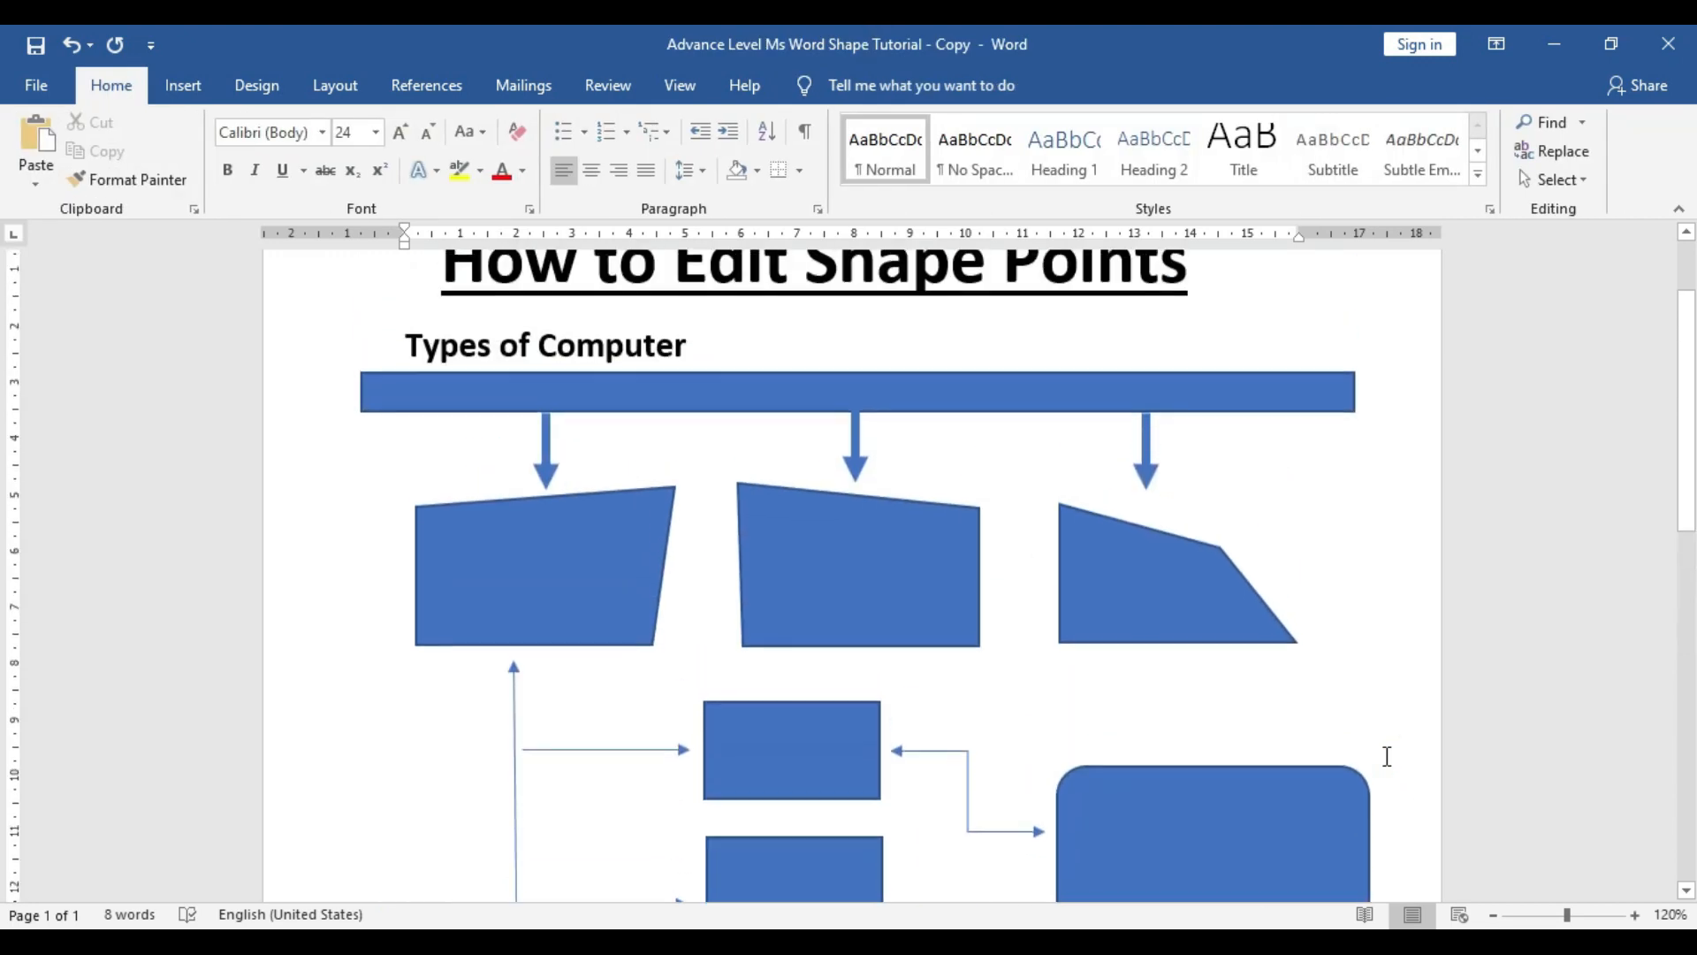
{"action": "scroll", "coordinate": [1292, 711], "scroll_direction": "down", "scroll_amount": 5}
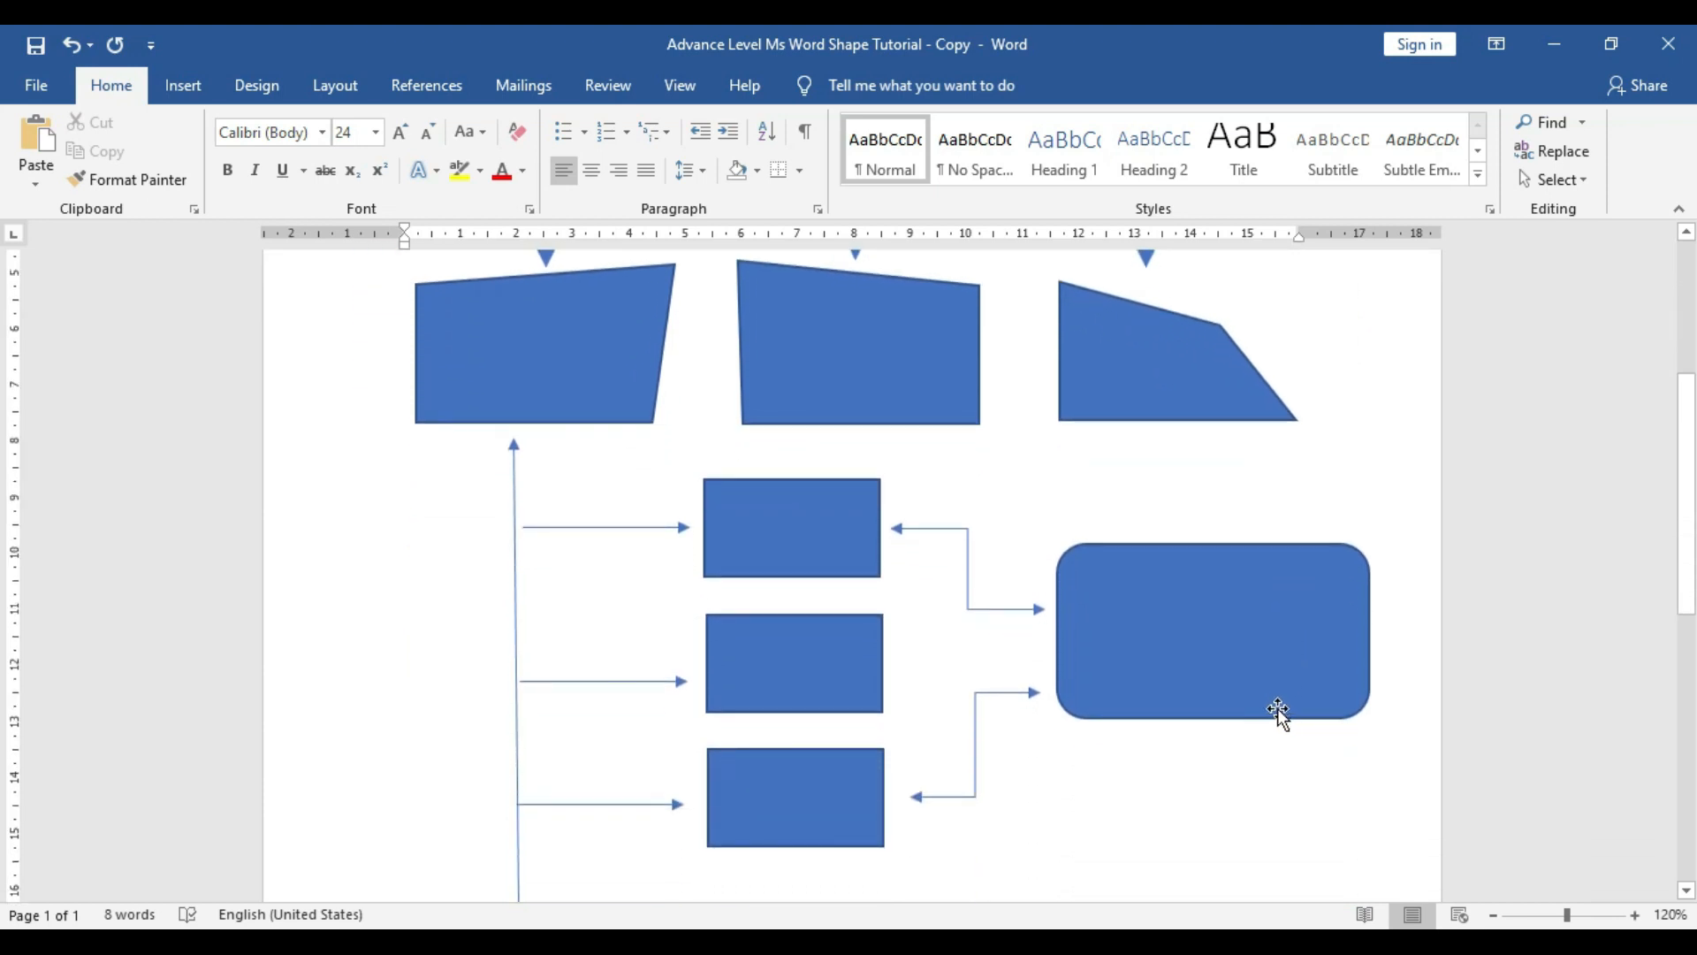
{"action": "left_click", "coordinate": [1298, 627]}
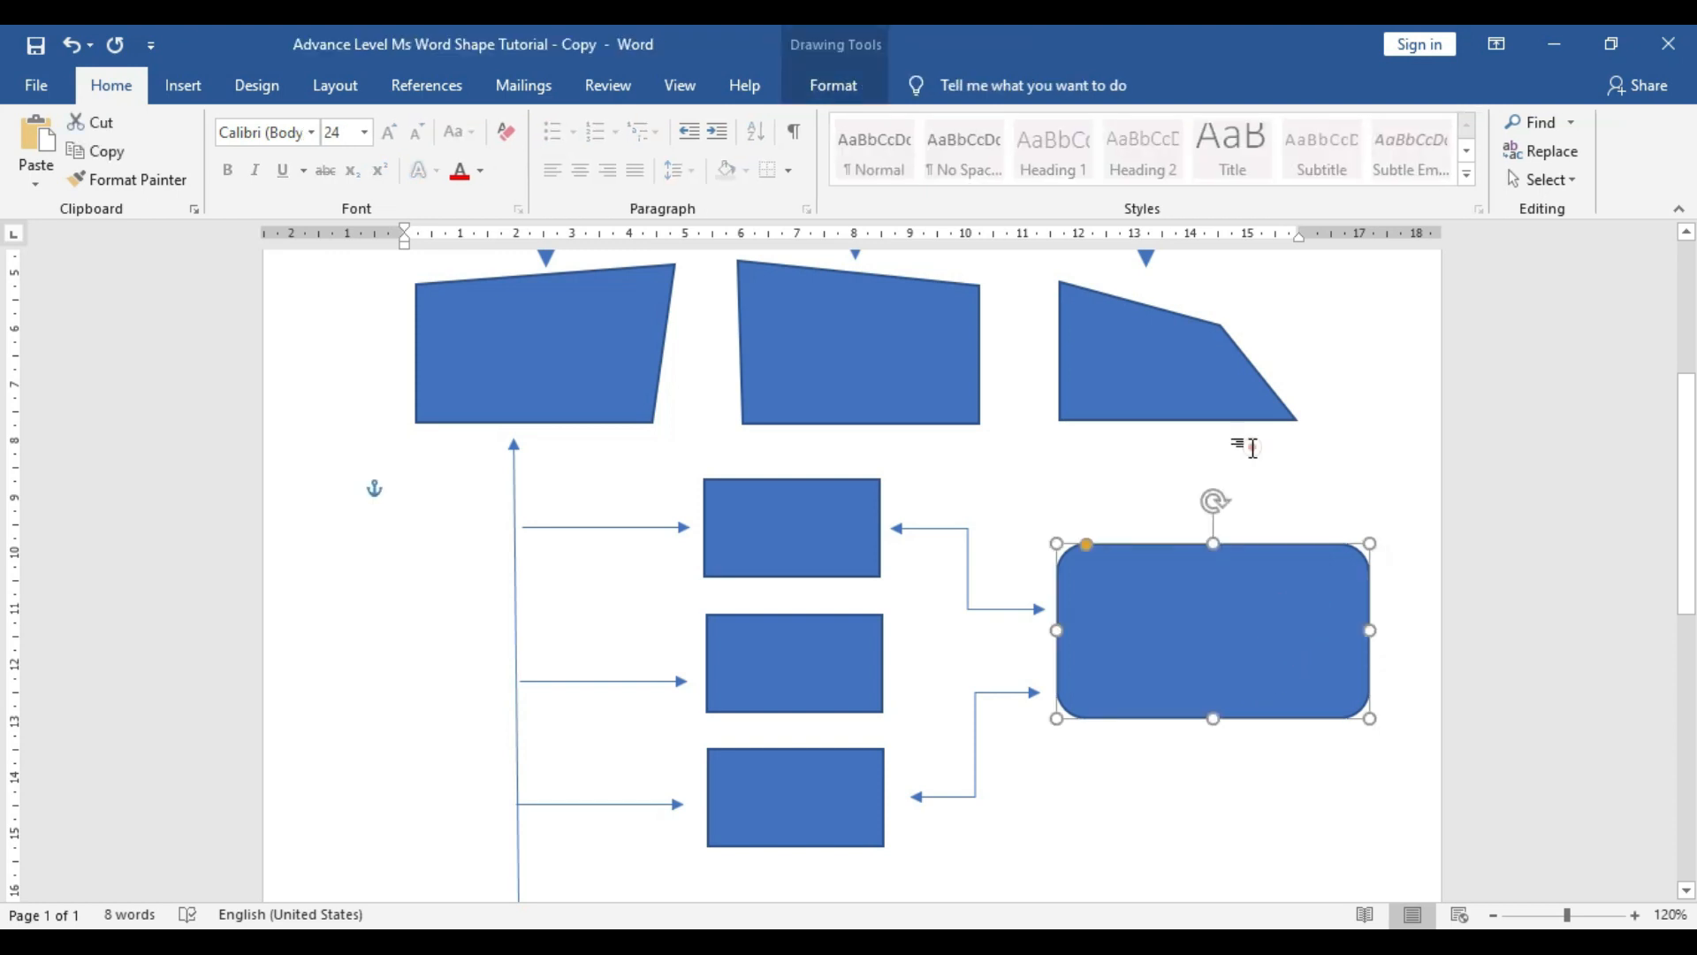
{"action": "left_click", "coordinate": [1251, 449]}
Draw a five-pointed star about 6.8 cm wide and high, and place it to the right of the lower rounded rectangle
{"action": "scroll", "coordinate": [1253, 575], "scroll_direction": "down", "scroll_amount": 8}
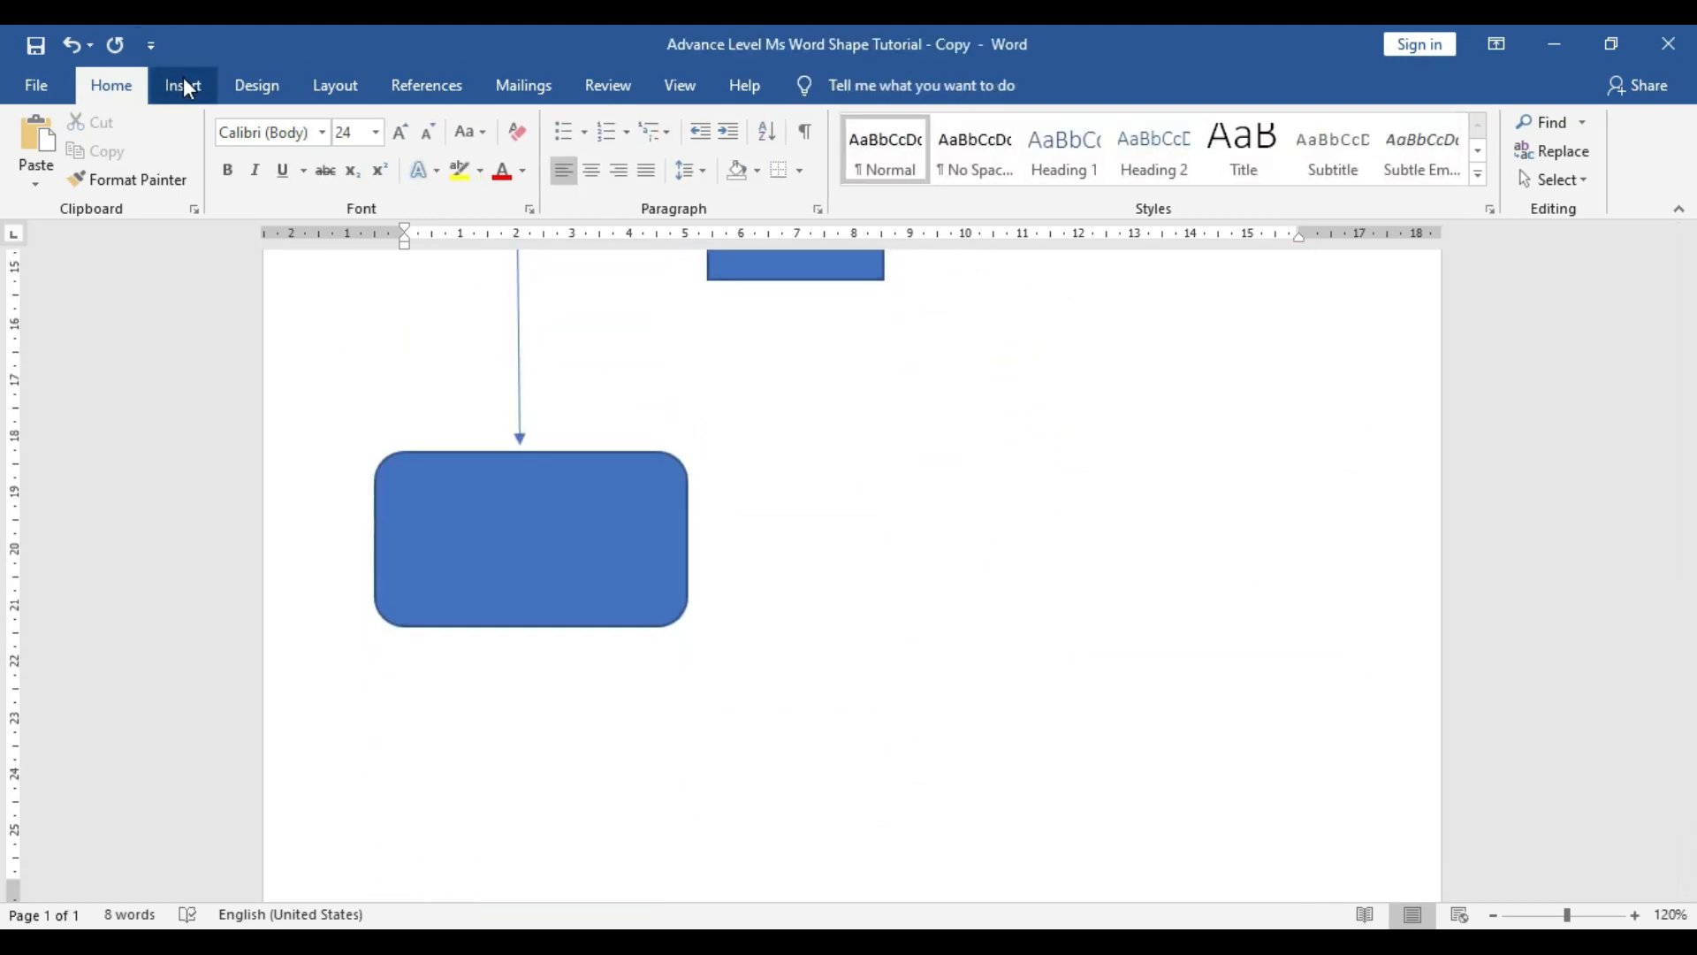
{"action": "left_click", "coordinate": [183, 83]}
{"action": "left_click", "coordinate": [304, 178]}
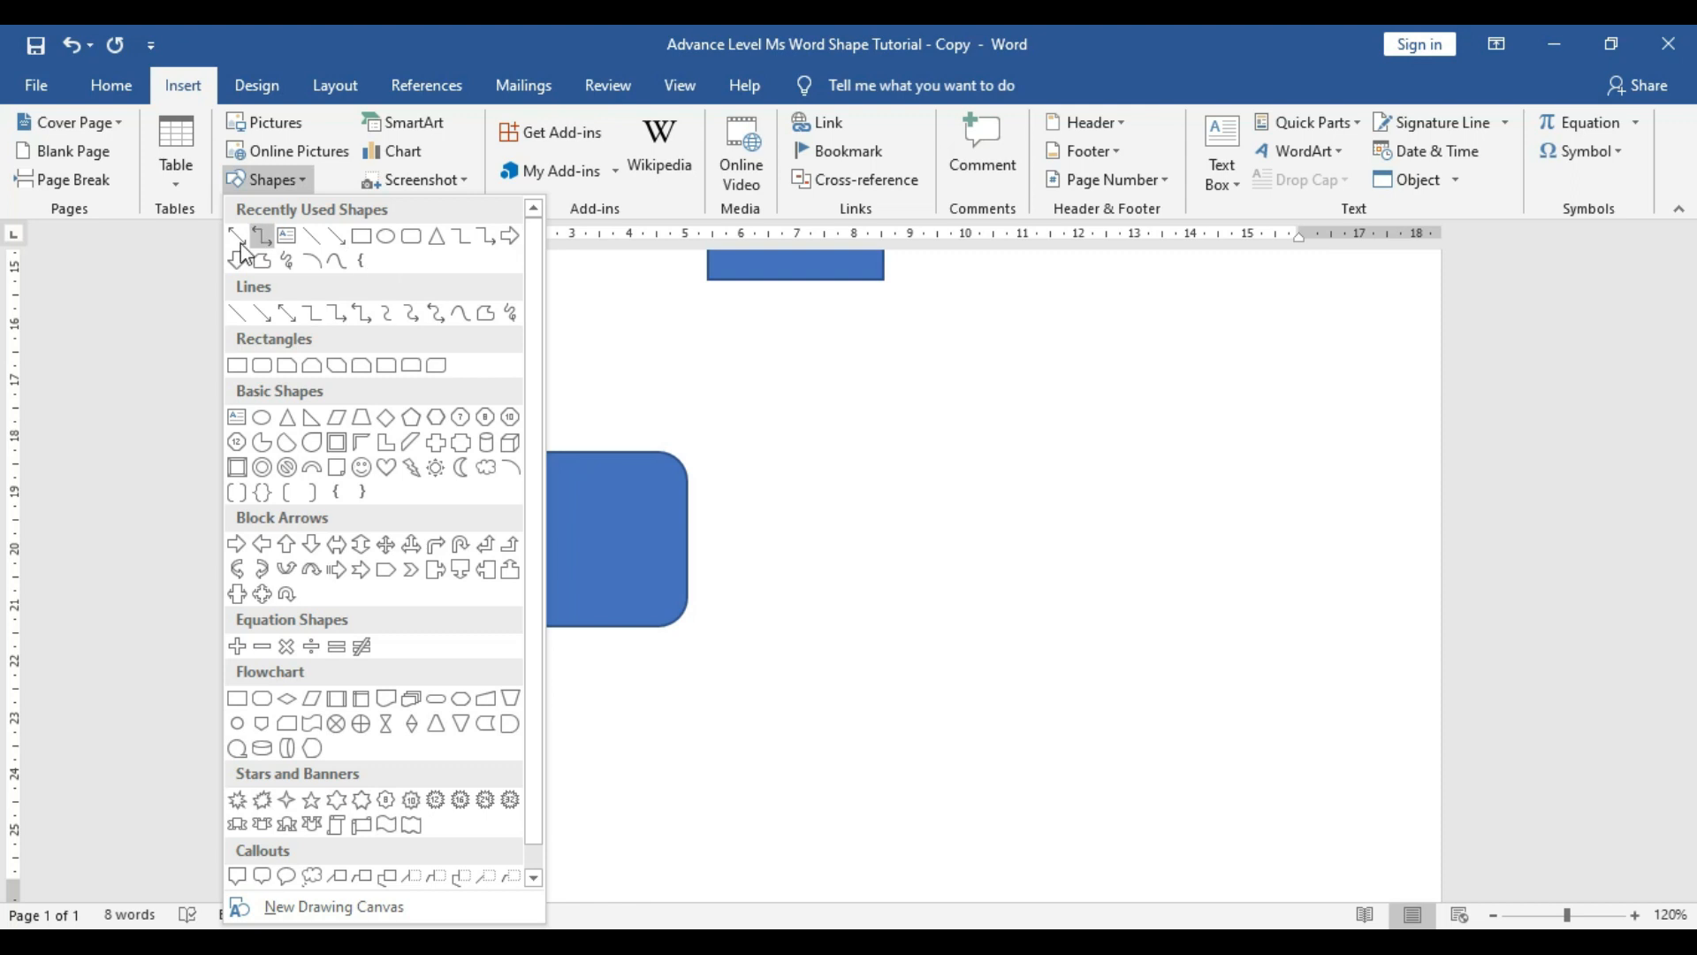
{"action": "left_click", "coordinate": [323, 807]}
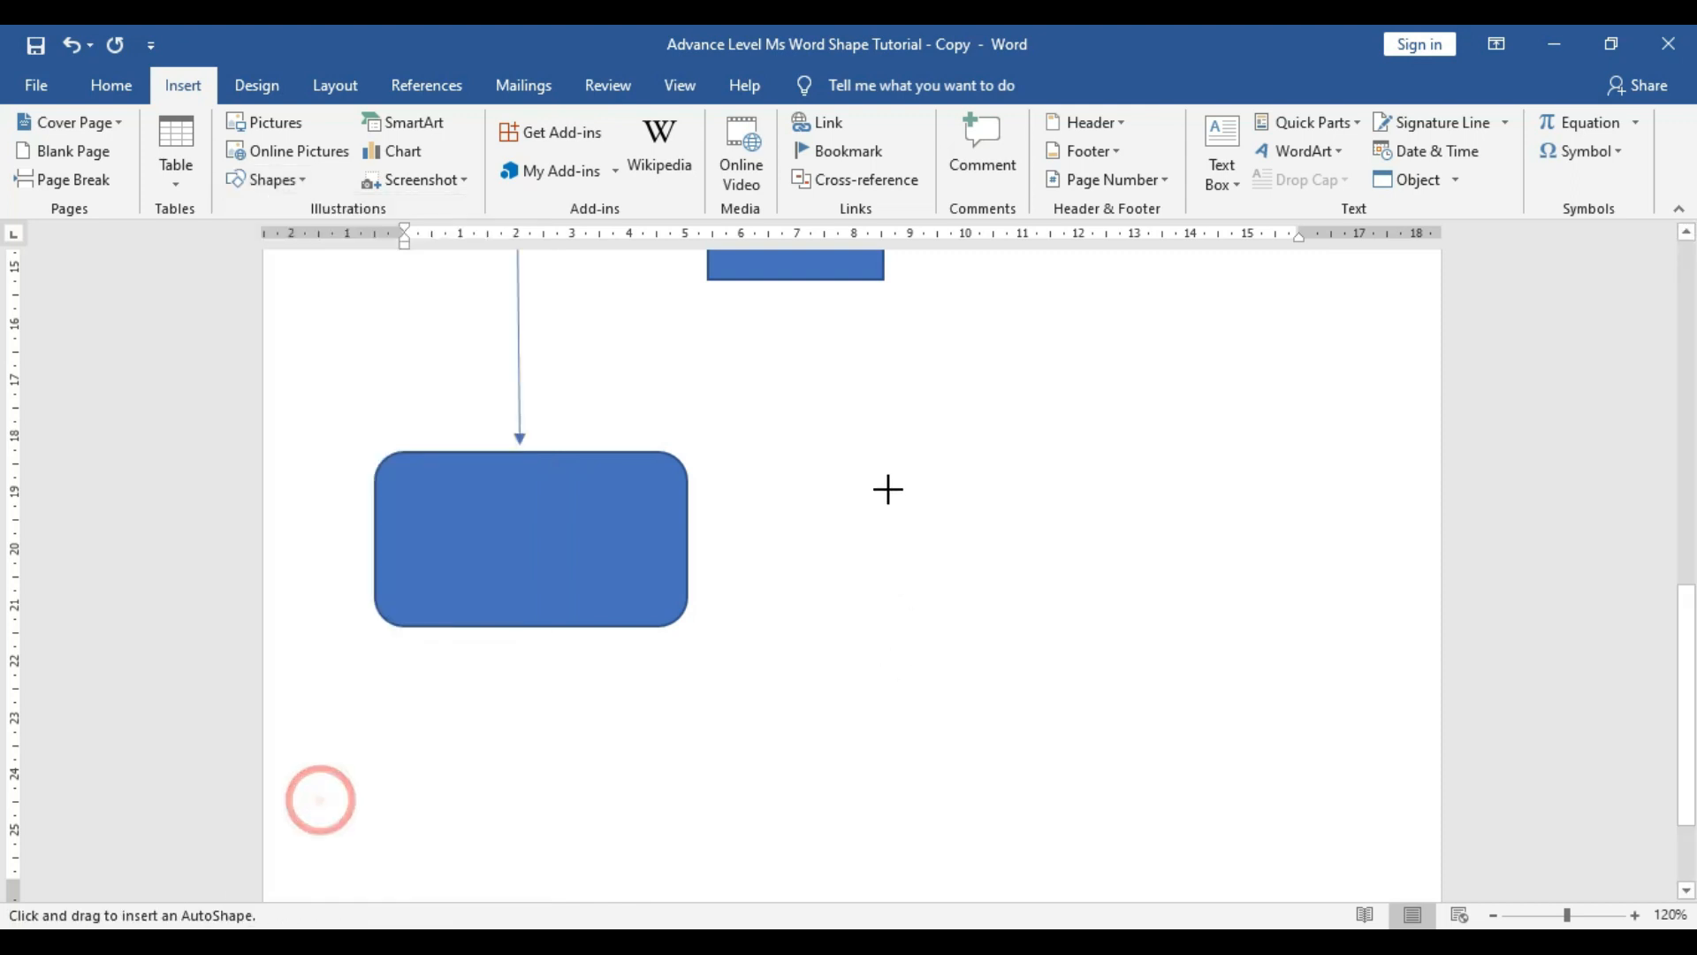
{"action": "mouse_move", "coordinate": [863, 422]}
{"action": "left_mouse_down"}
{"action": "mouse_move", "coordinate": [1023, 538]}
{"action": "mouse_move", "coordinate": [1248, 656]}
{"action": "left_mouse_up"}
{"action": "left_click_drag", "start_coordinate": [1112, 654], "coordinate": [1040, 574]}
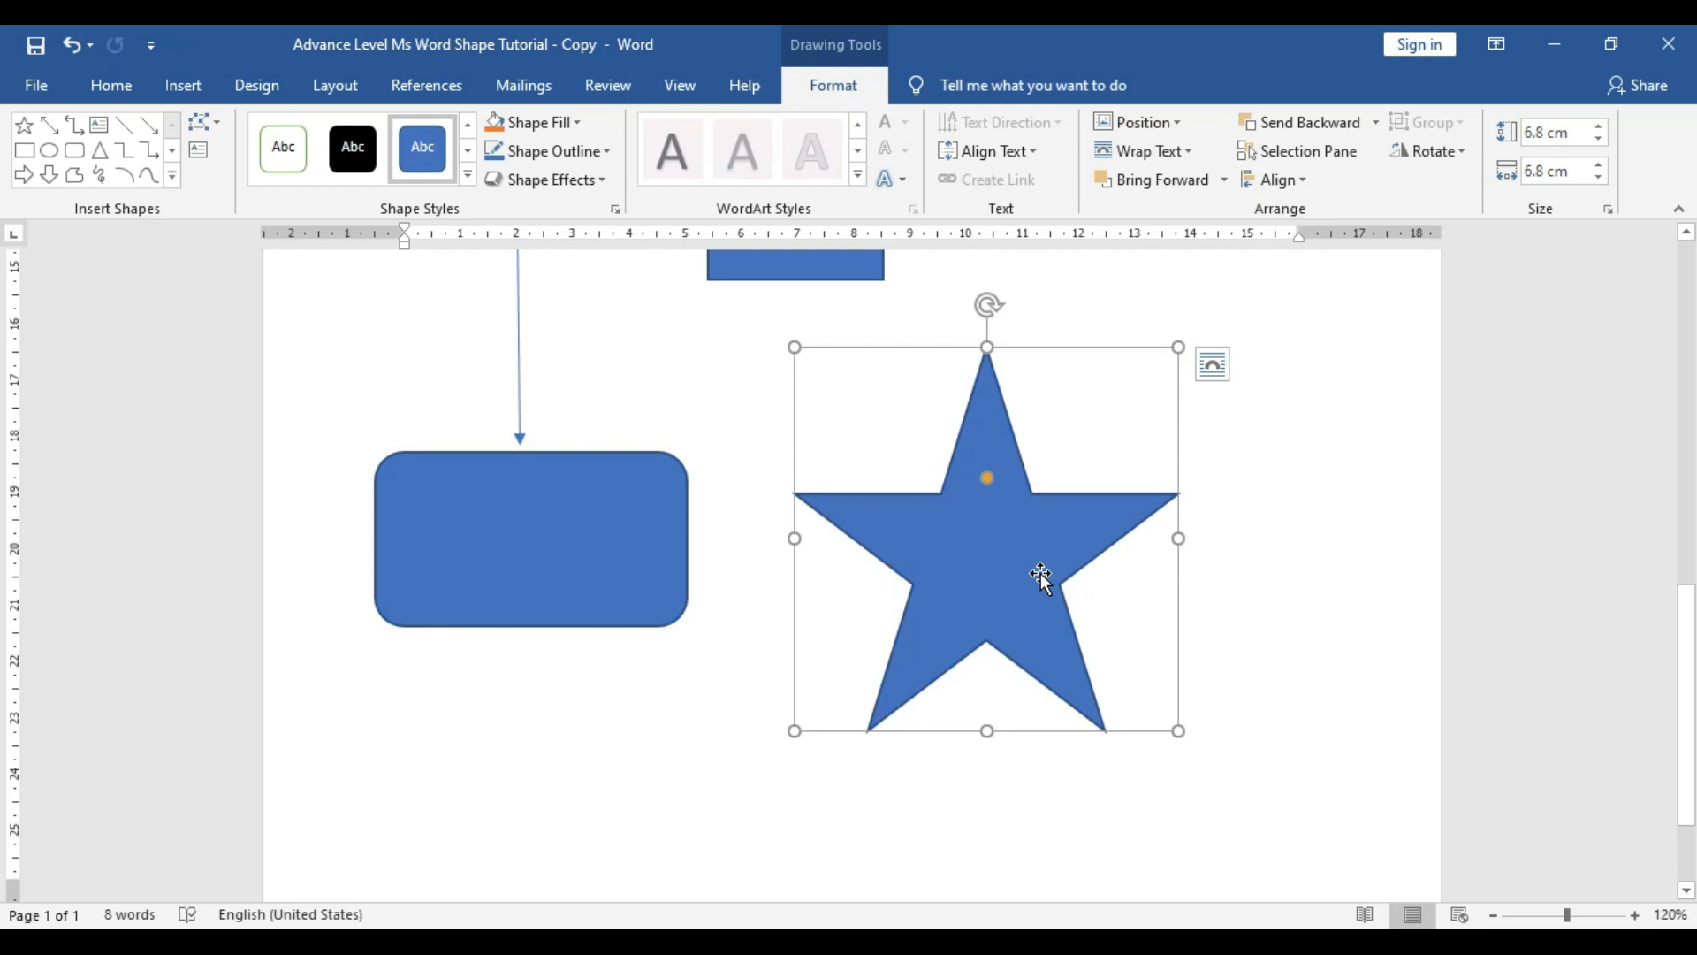
Edit the star's points, moving its upper-right inner vertex slightly up and its right inner vertex outward past the right tip
{"action": "left_click", "coordinate": [210, 121]}
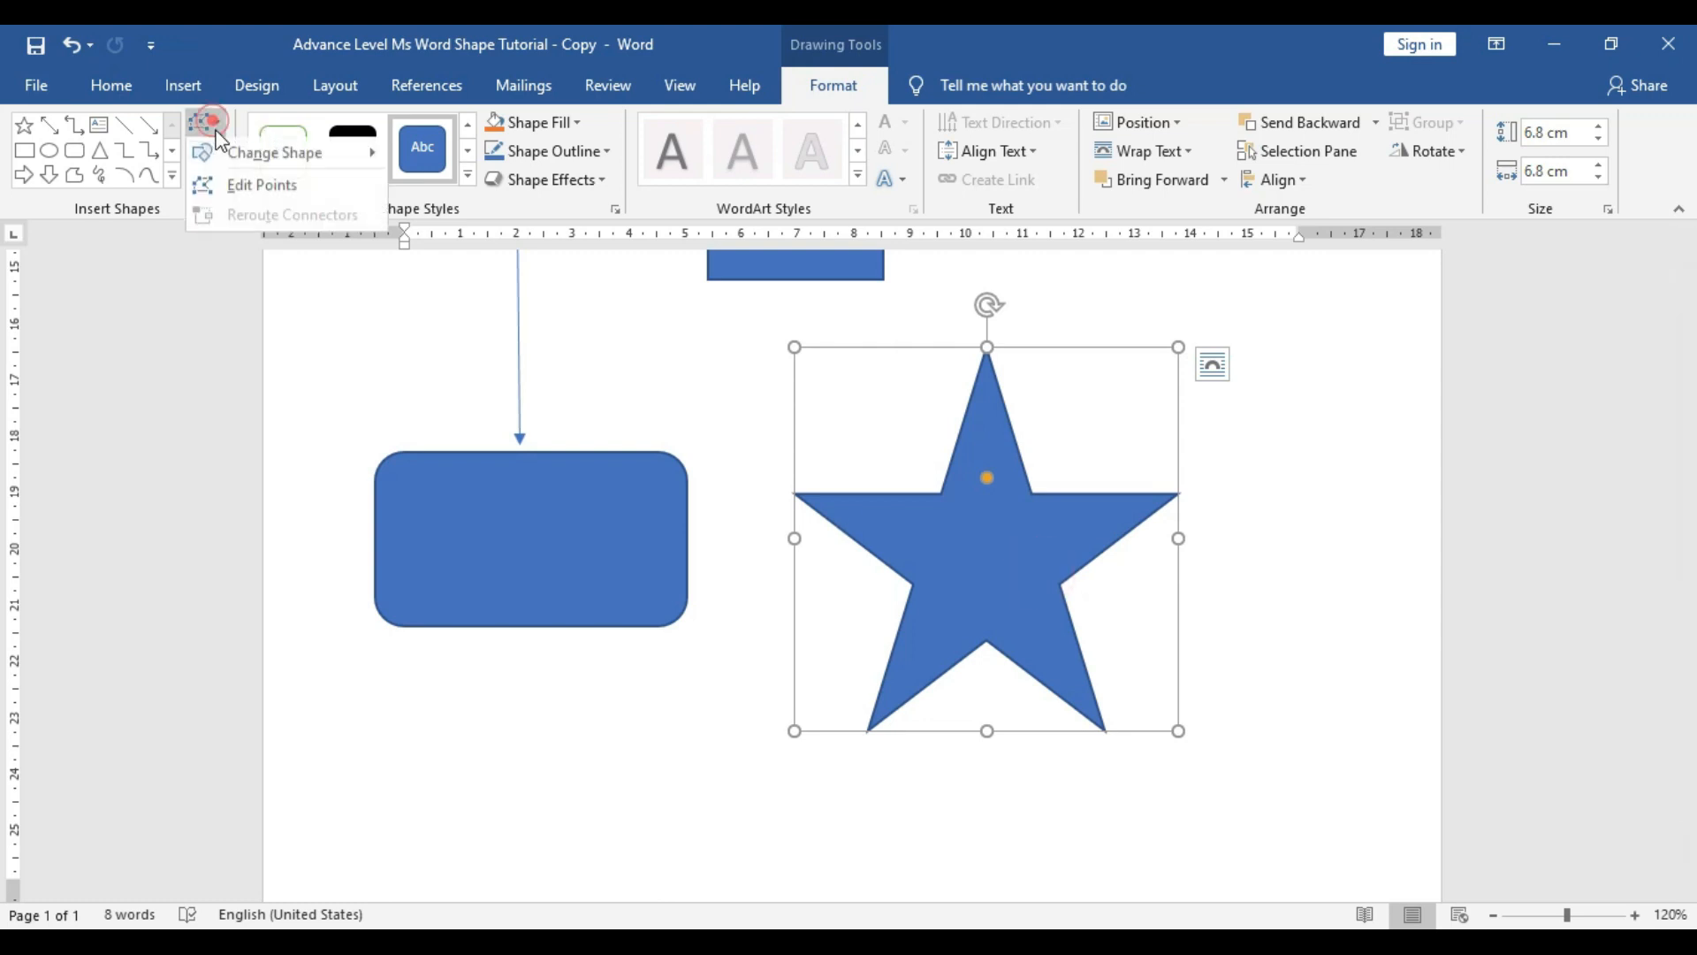
{"action": "left_click", "coordinate": [242, 187]}
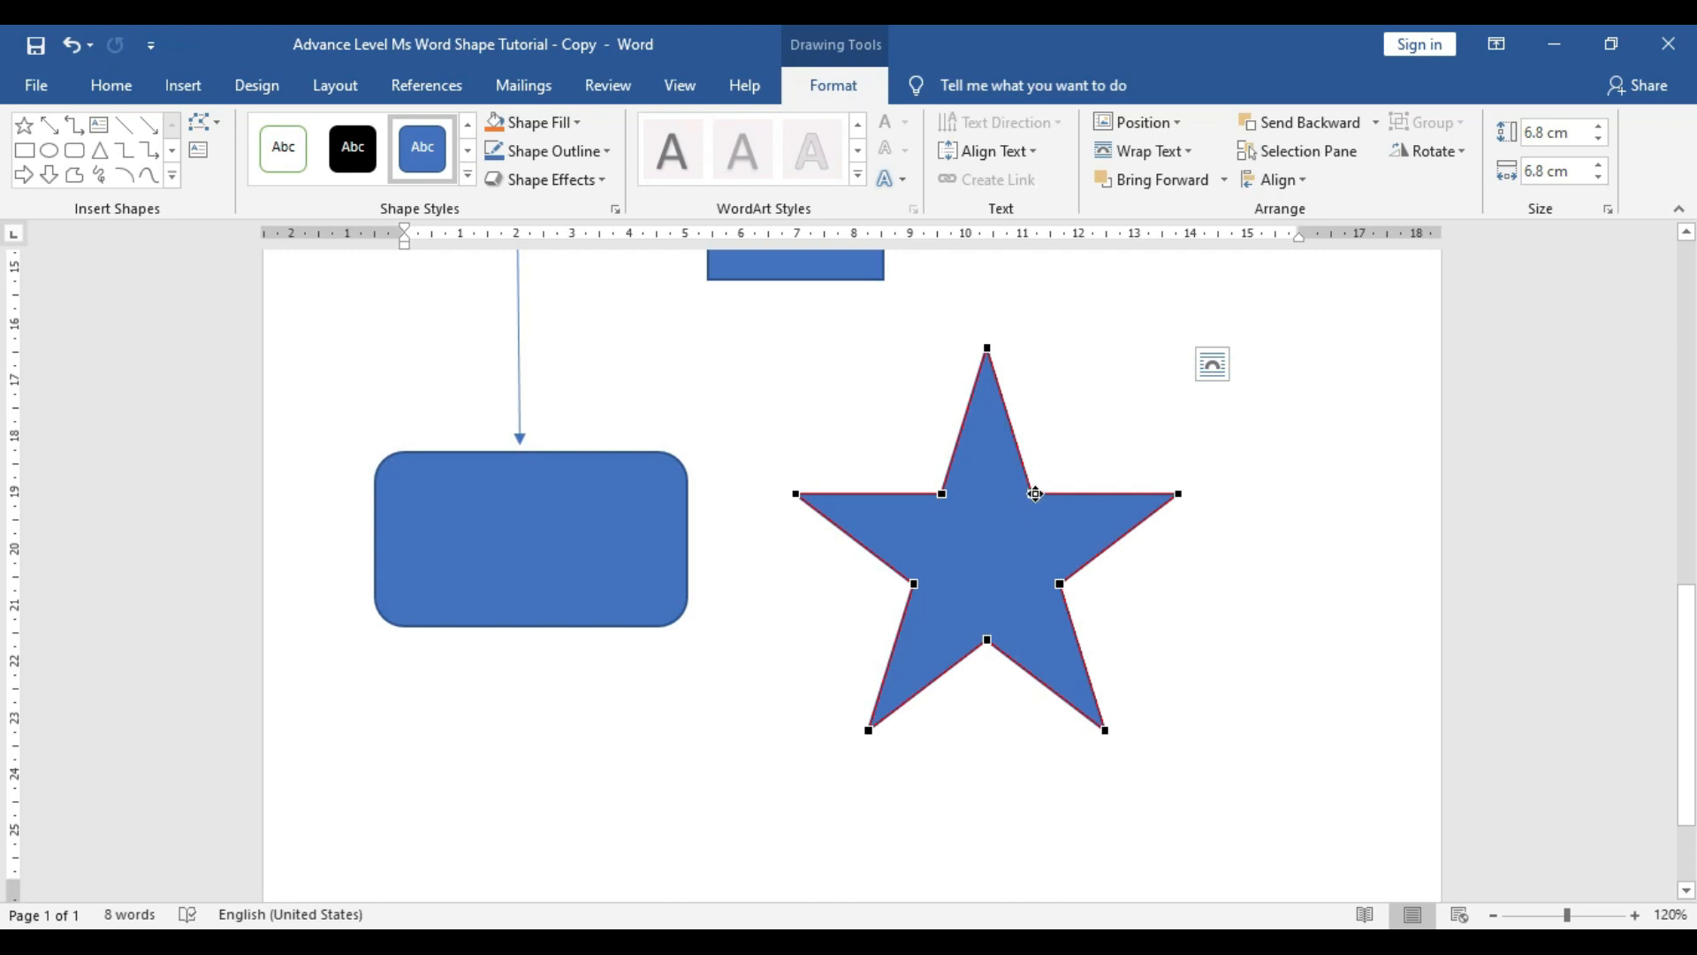
{"action": "left_click_drag", "start_coordinate": [1032, 495], "coordinate": [1045, 460]}
{"action": "left_click_drag", "start_coordinate": [1056, 581], "coordinate": [1247, 629]}
{"action": "left_click", "coordinate": [1316, 610]}
Look over the diagram from the title down to the edited star
{"action": "scroll", "coordinate": [1318, 614], "scroll_direction": "up", "scroll_amount": 3}
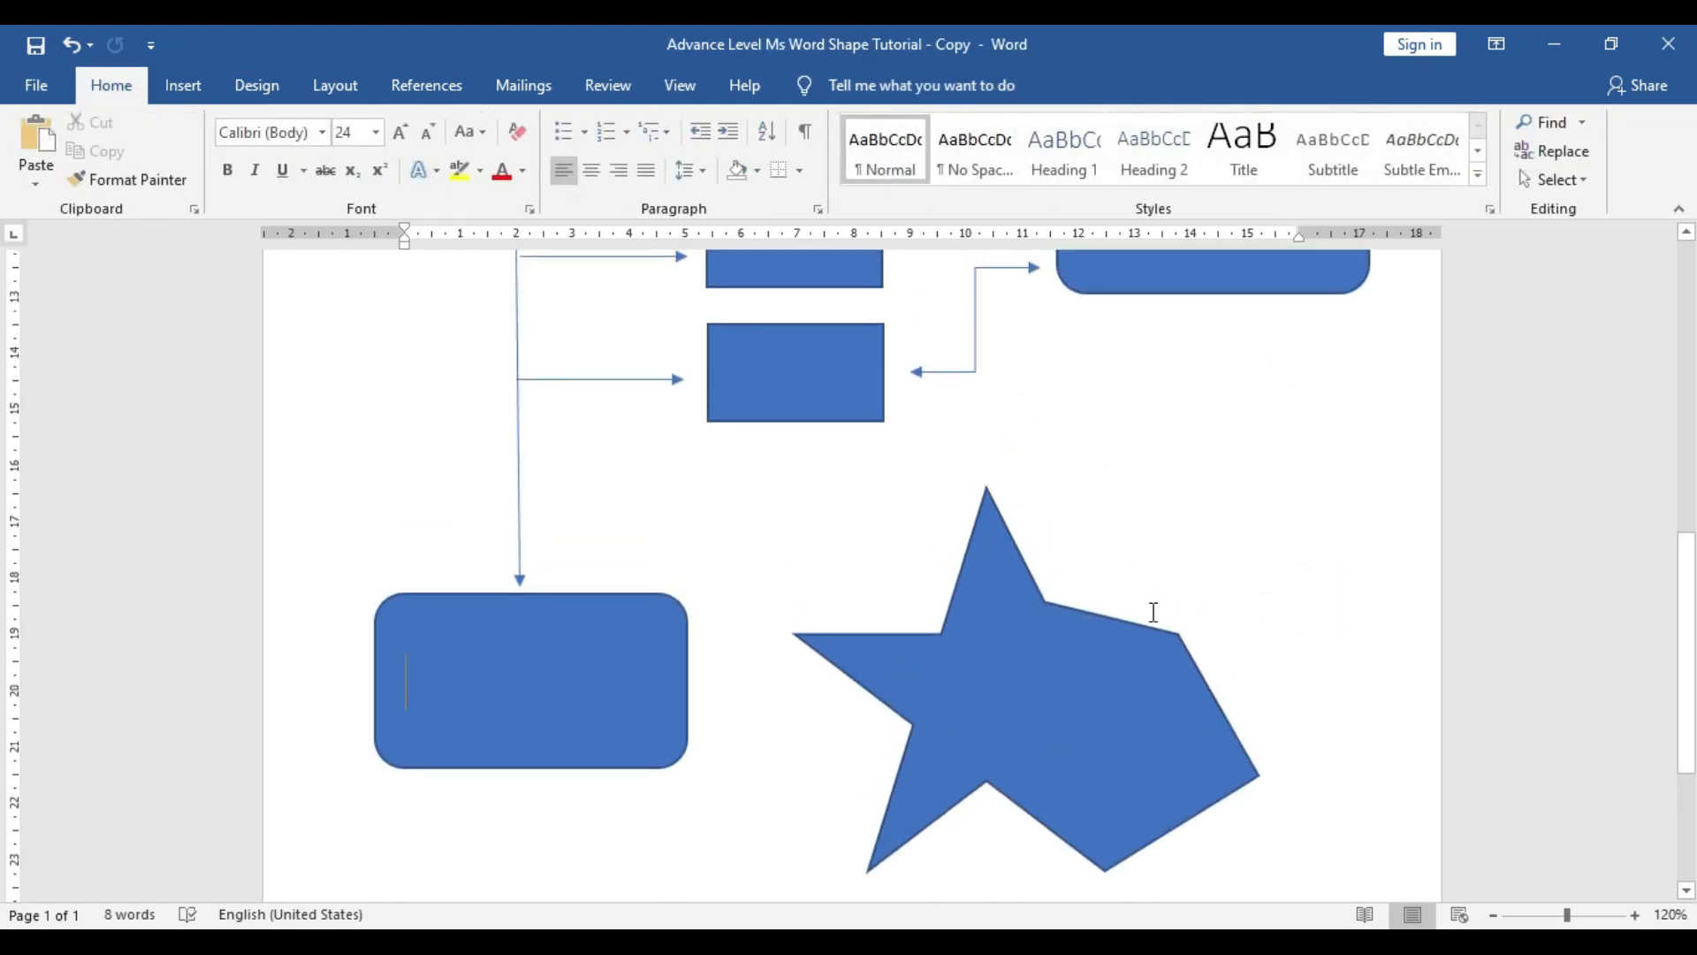
{"action": "scroll", "coordinate": [1154, 619], "scroll_direction": "up", "scroll_amount": 3}
{"action": "scroll", "coordinate": [1154, 619], "scroll_direction": "up", "scroll_amount": 5}
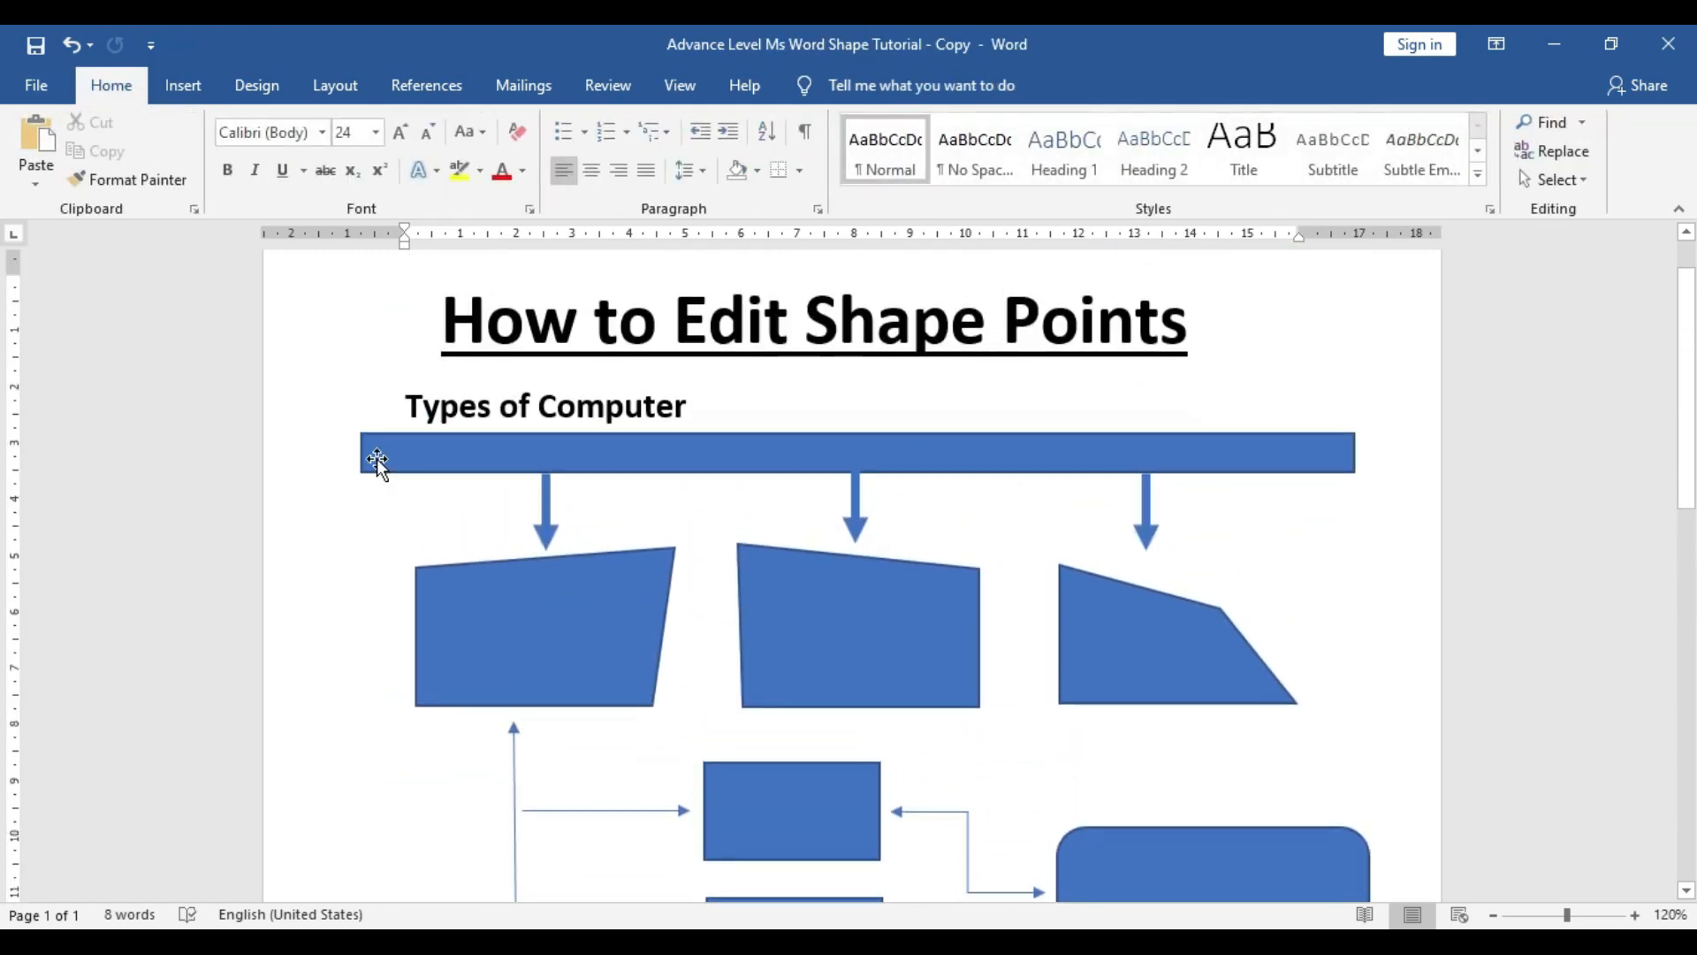
{"action": "scroll", "coordinate": [1300, 666], "scroll_direction": "down", "scroll_amount": 3}
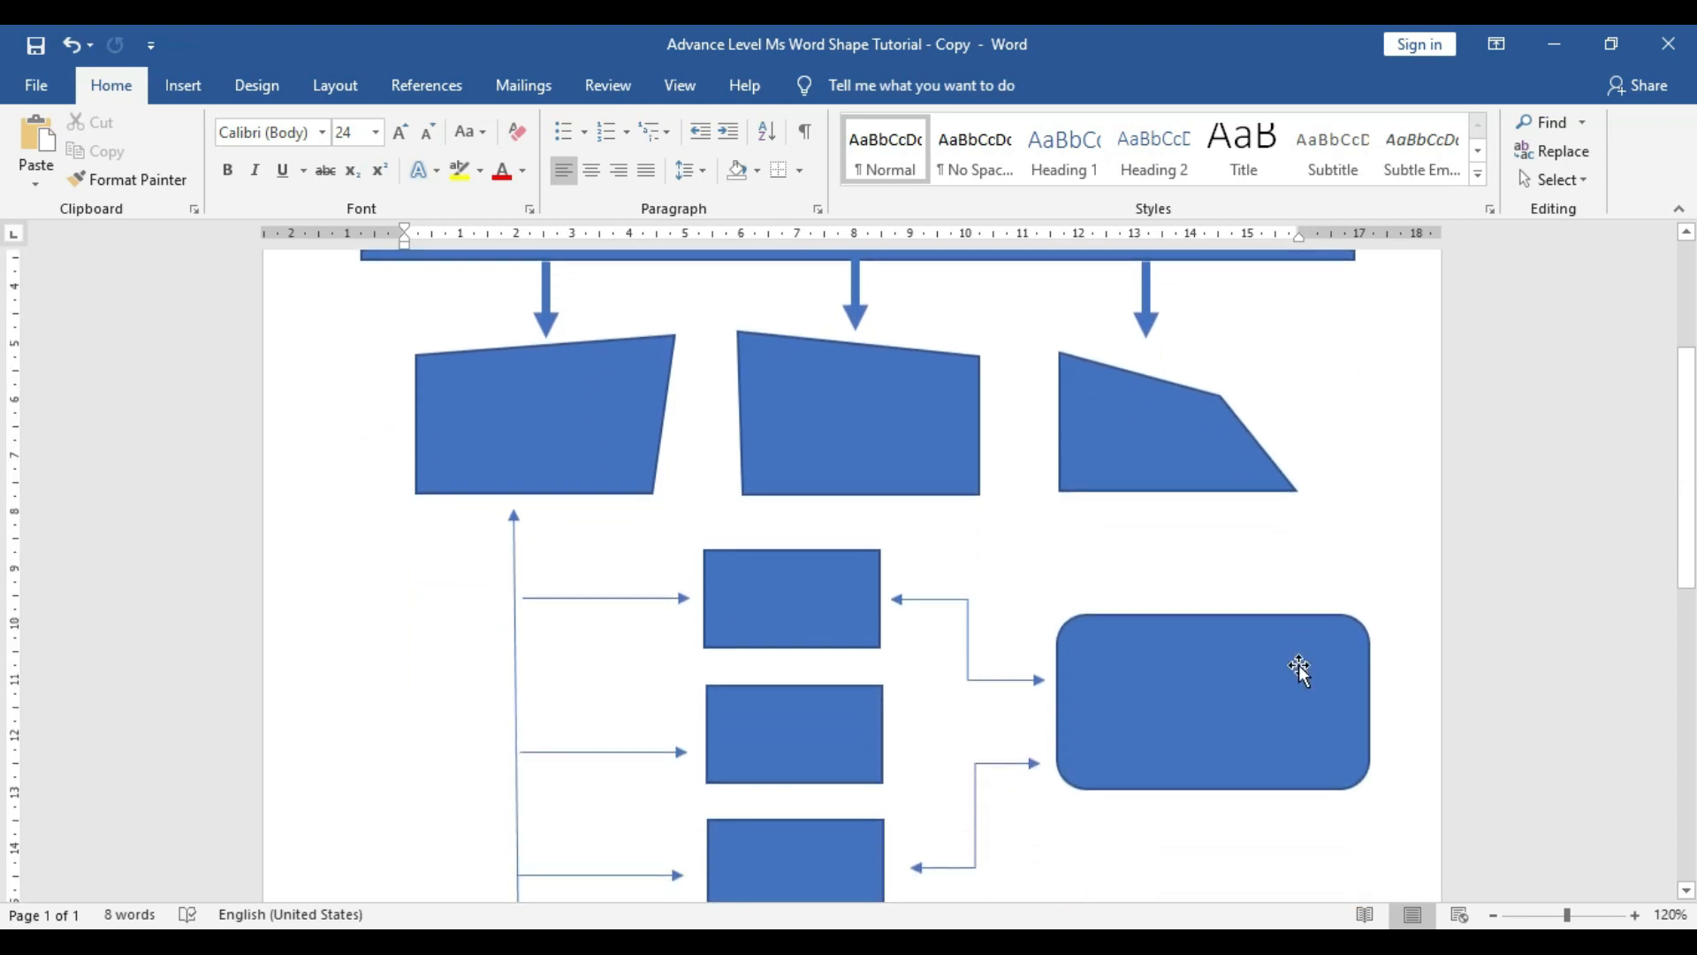
{"action": "scroll", "coordinate": [1300, 667], "scroll_direction": "up", "scroll_amount": 3}
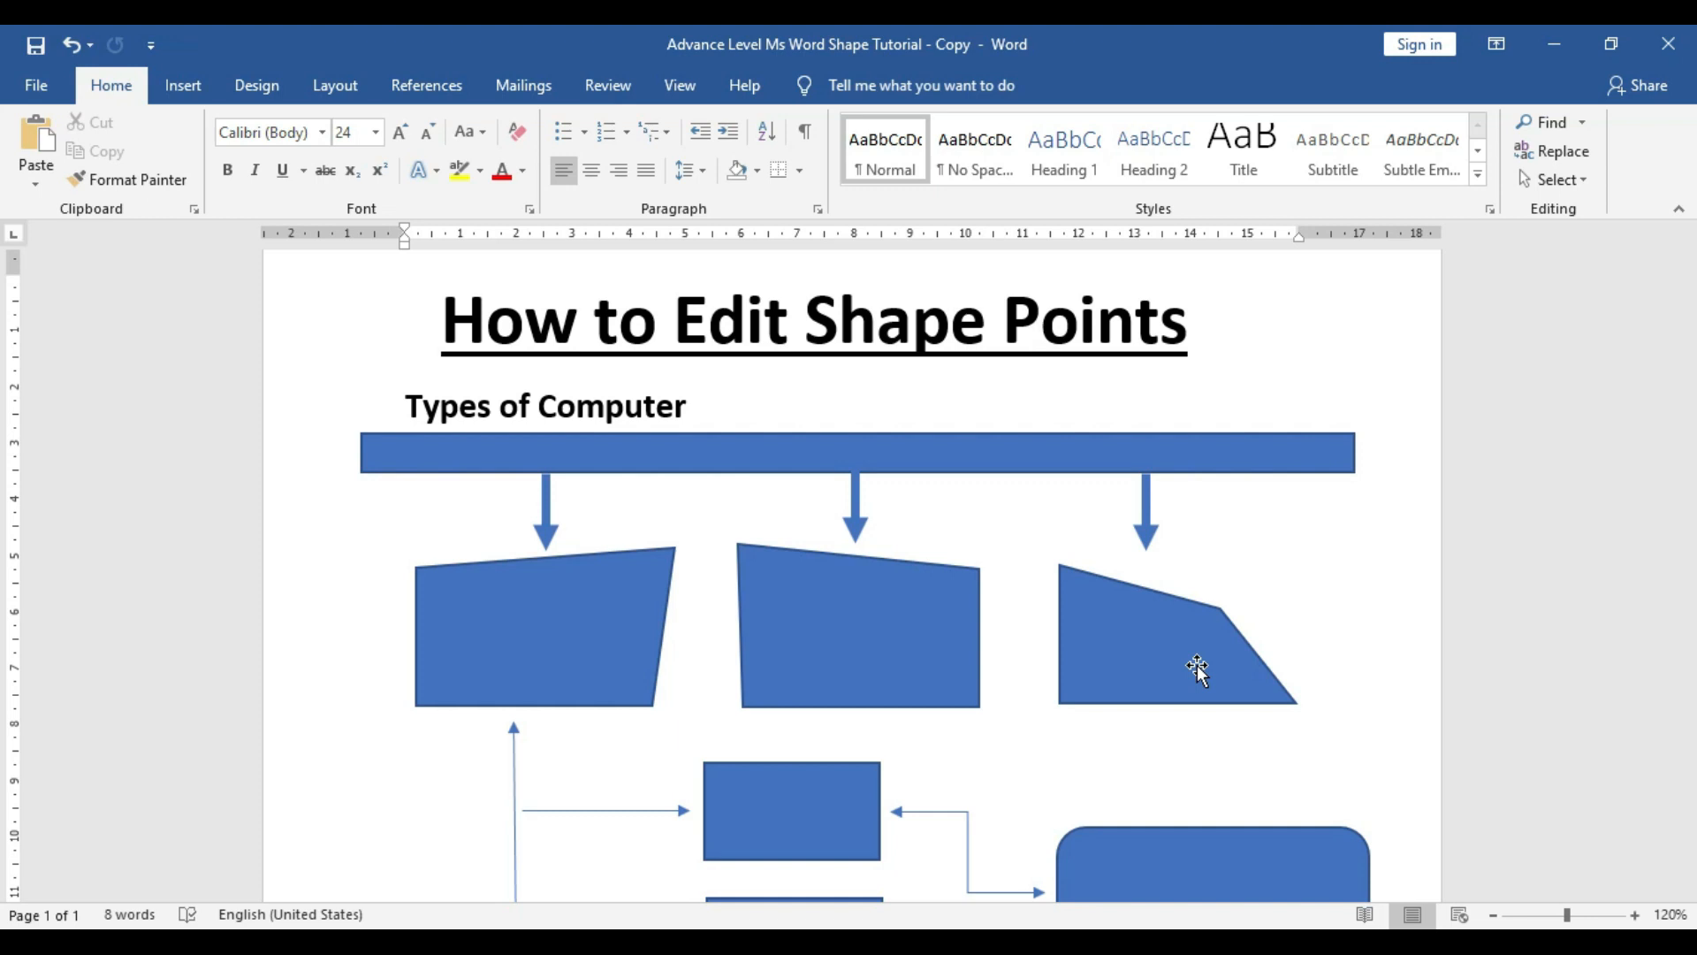
{"action": "scroll", "coordinate": [1140, 633], "scroll_direction": "down", "scroll_amount": 3}
{"action": "scroll", "coordinate": [1115, 580], "scroll_direction": "down", "scroll_amount": 2}
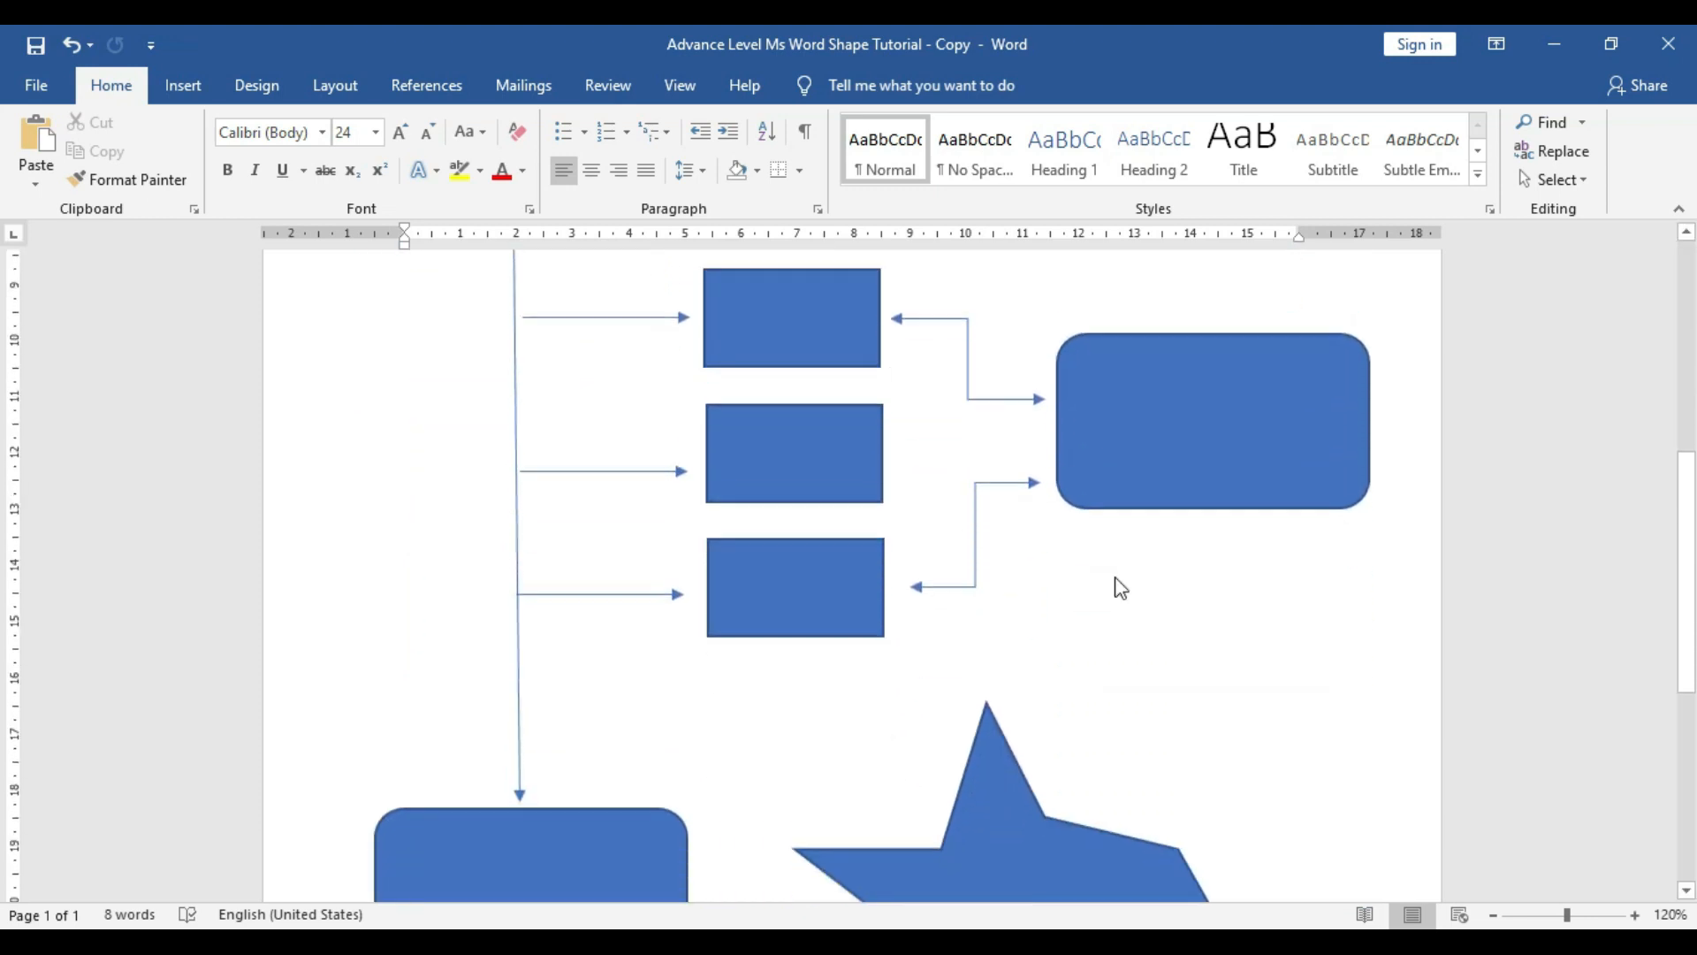
Add the text "A" inside the first edited shape under the long bar, and select the middle shape
{"action": "scroll", "coordinate": [1115, 579], "scroll_direction": "up", "scroll_amount": 6}
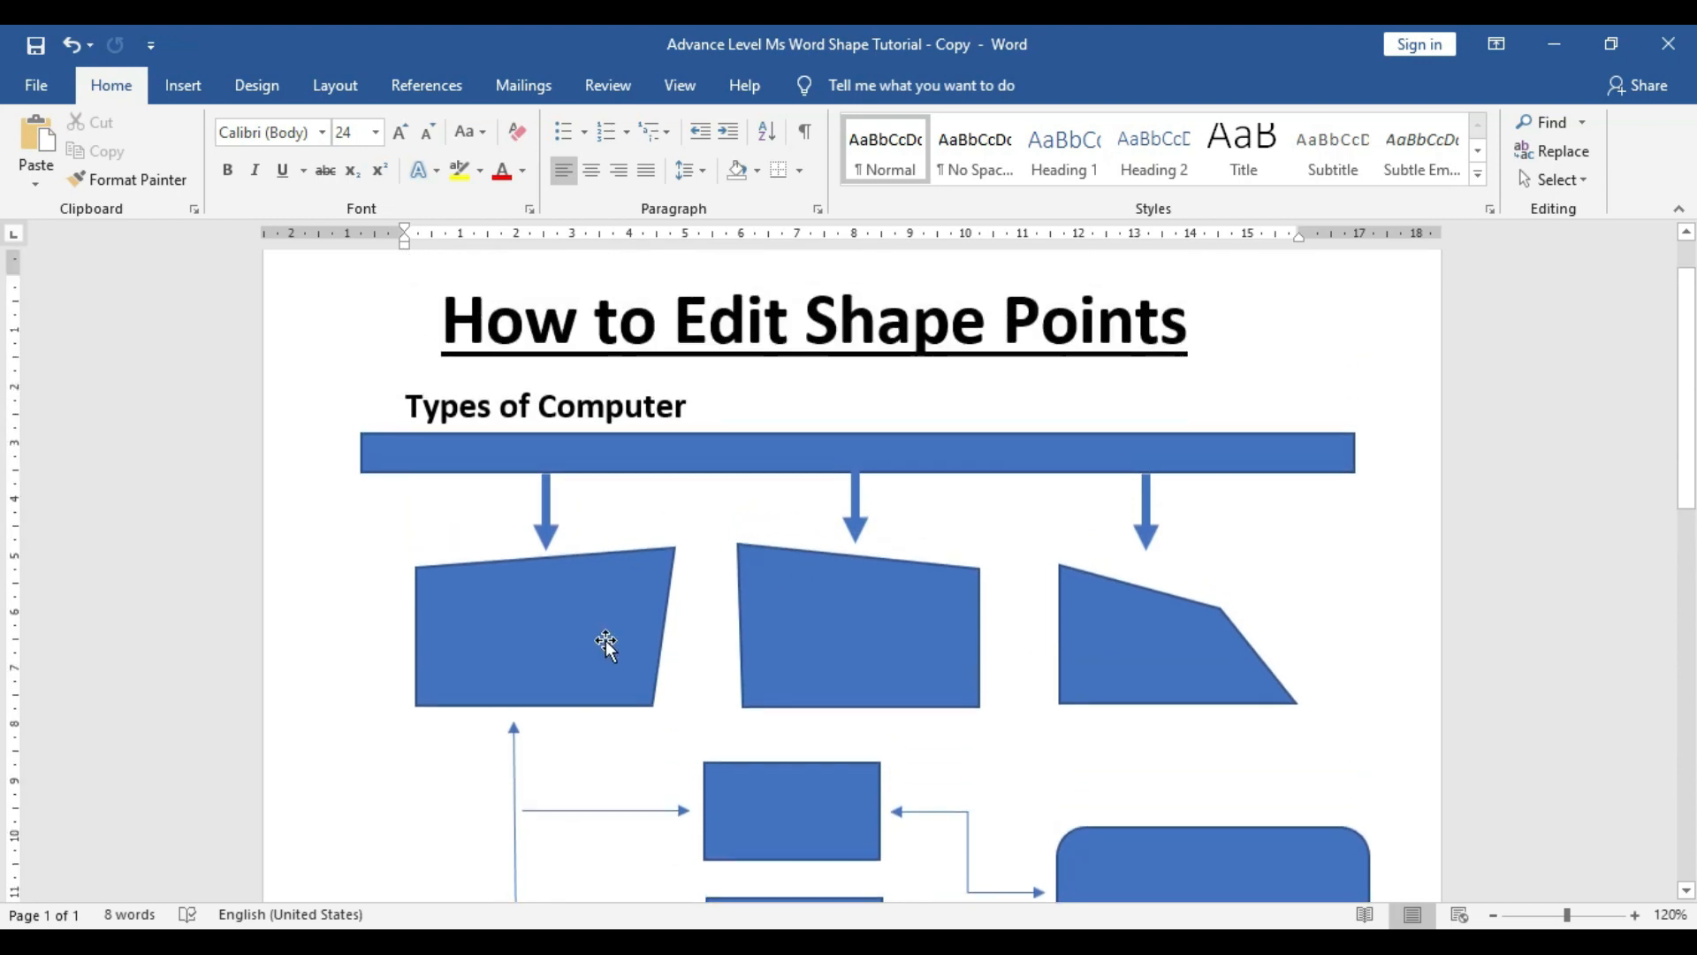
{"action": "left_click", "coordinate": [604, 640]}
{"action": "right_click", "coordinate": [602, 638]}
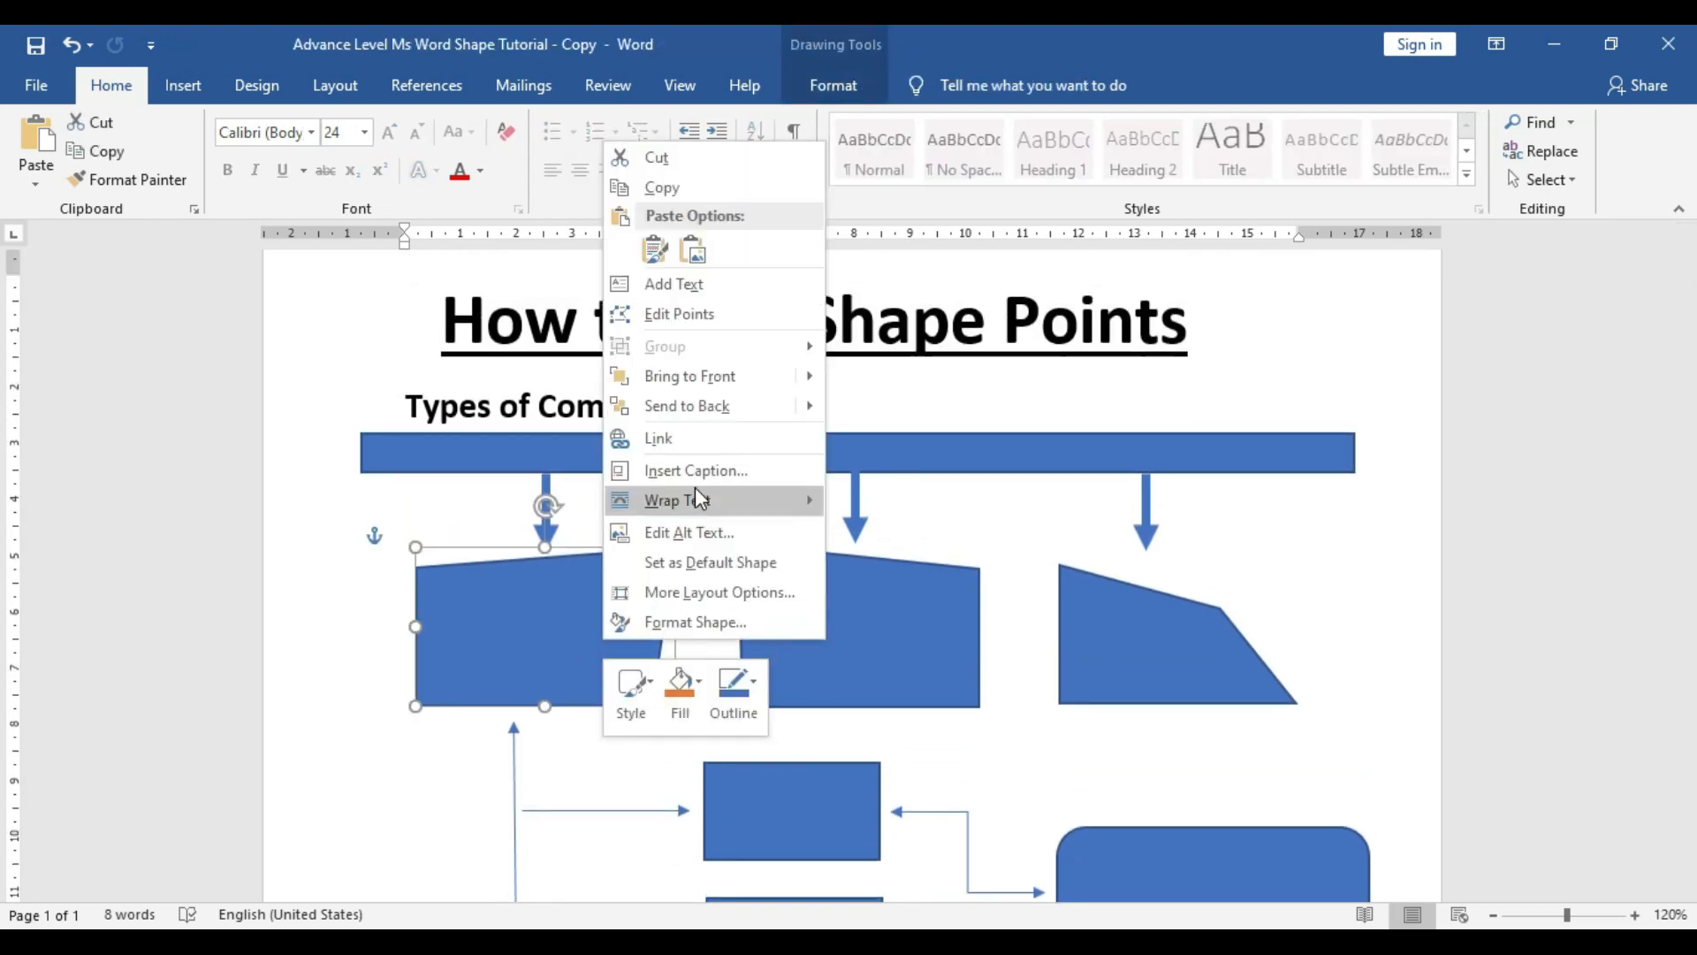
{"action": "left_click", "coordinate": [674, 285]}
{"action": "type", "text": "A"}
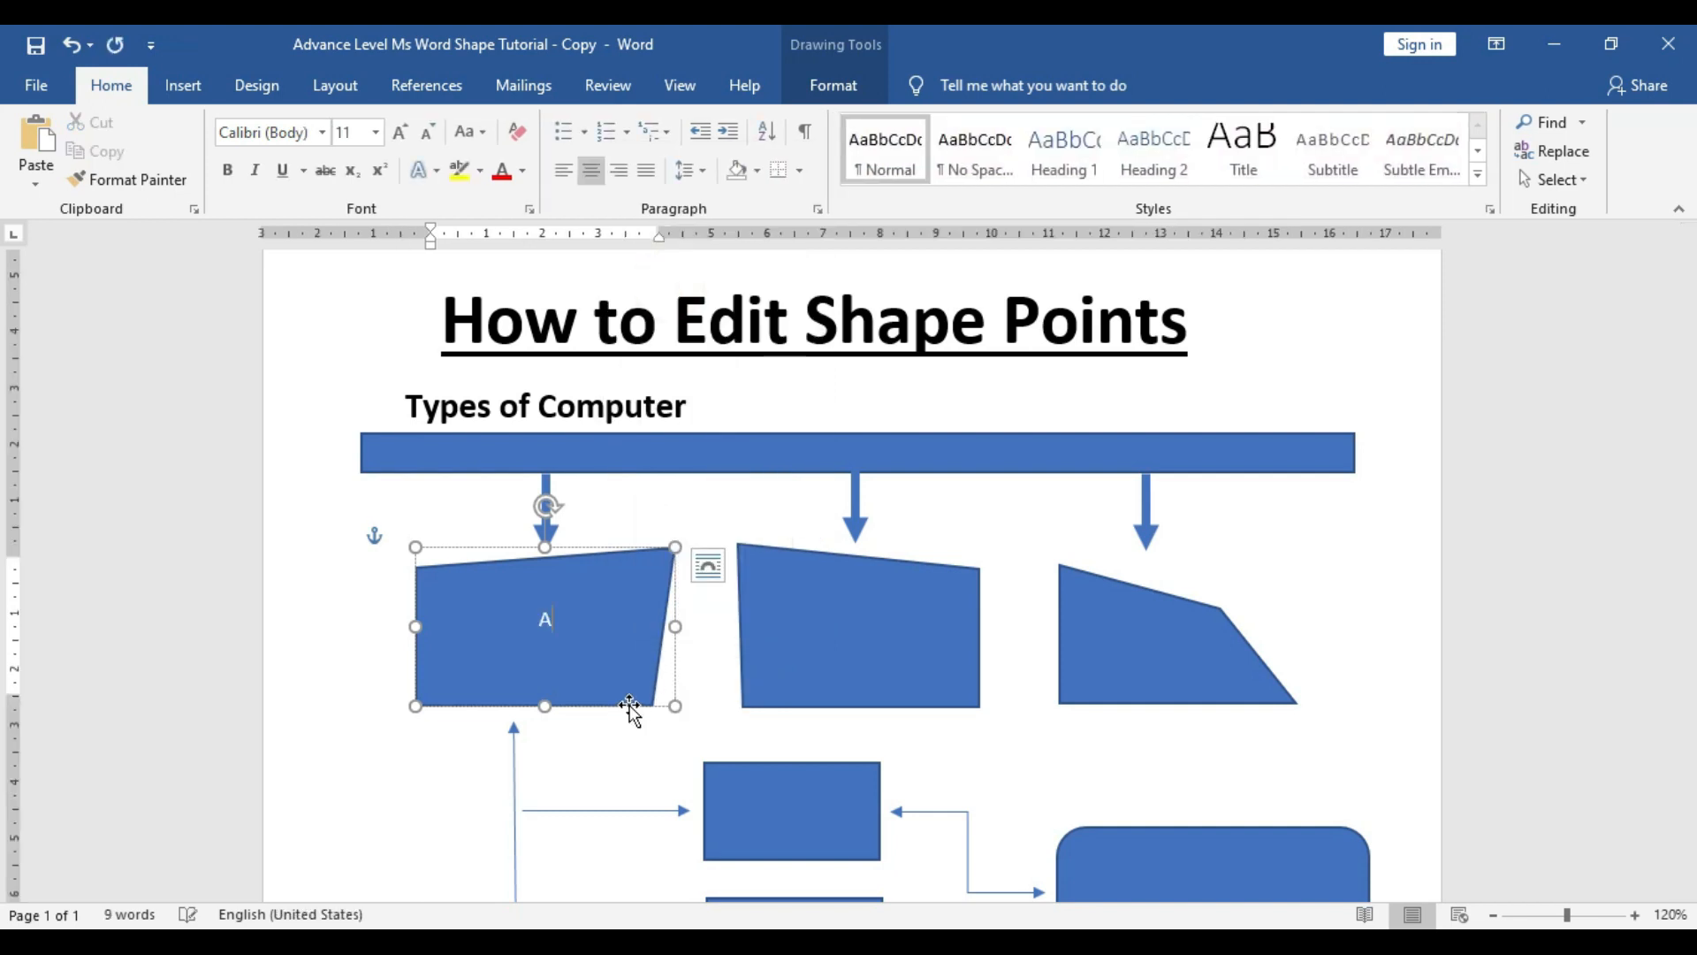
{"action": "left_click", "coordinate": [904, 621]}
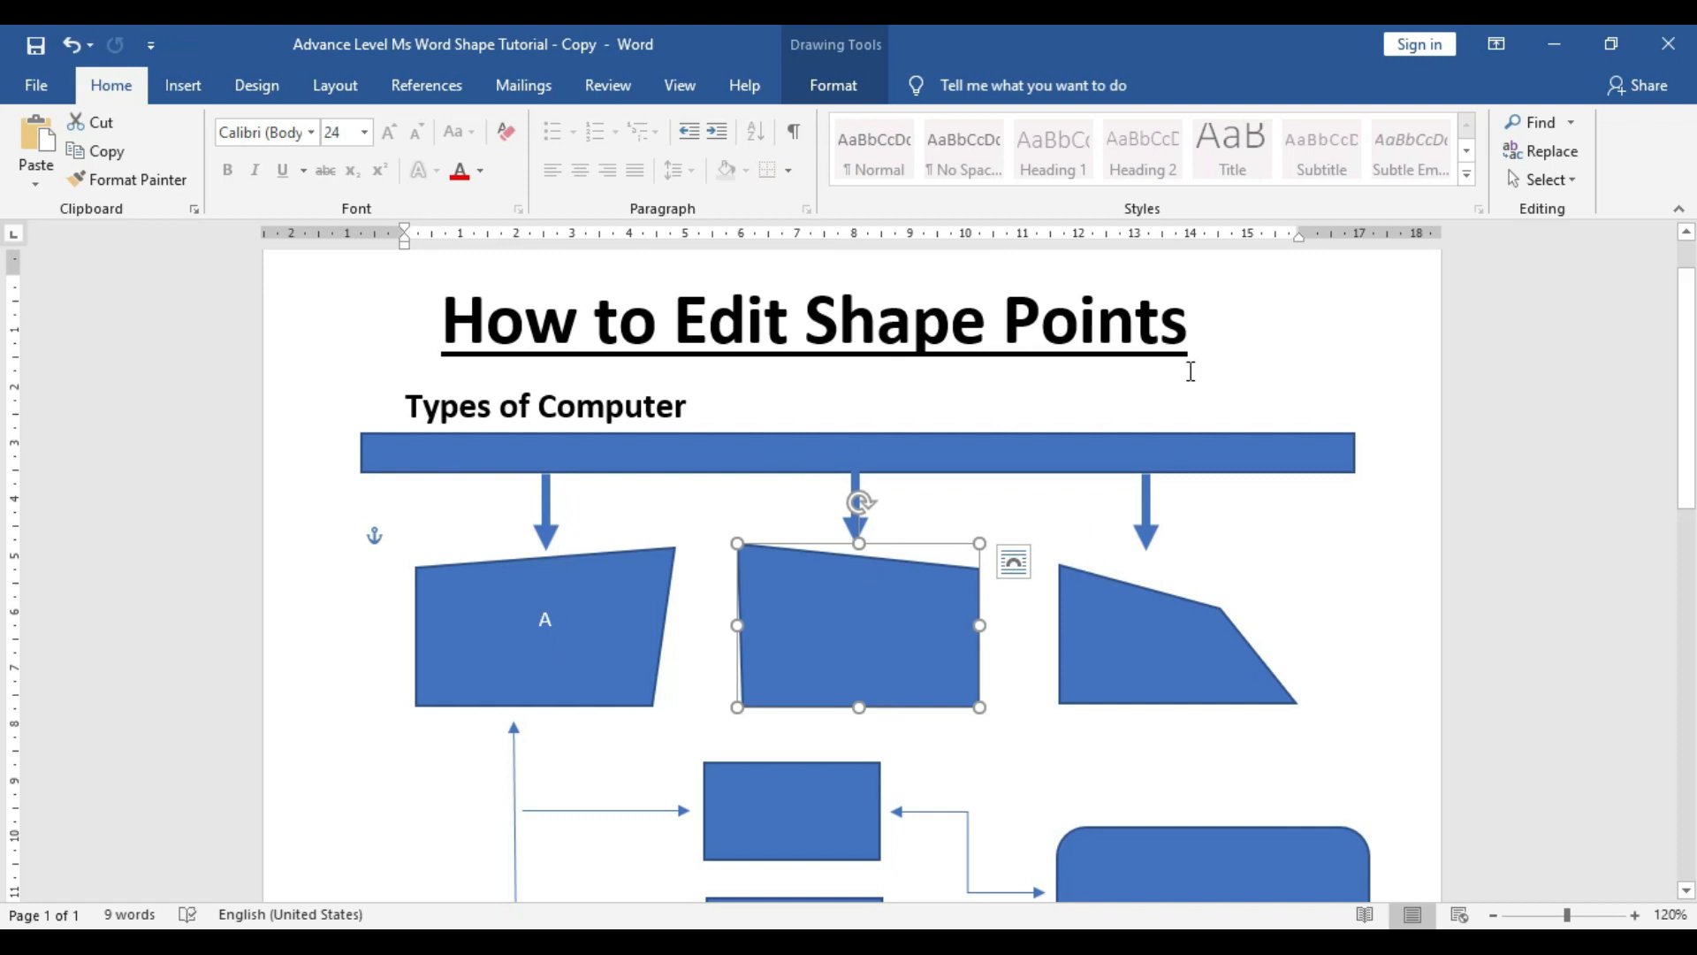
{"action": "scroll", "coordinate": [1178, 638], "scroll_direction": "down", "scroll_amount": 2}
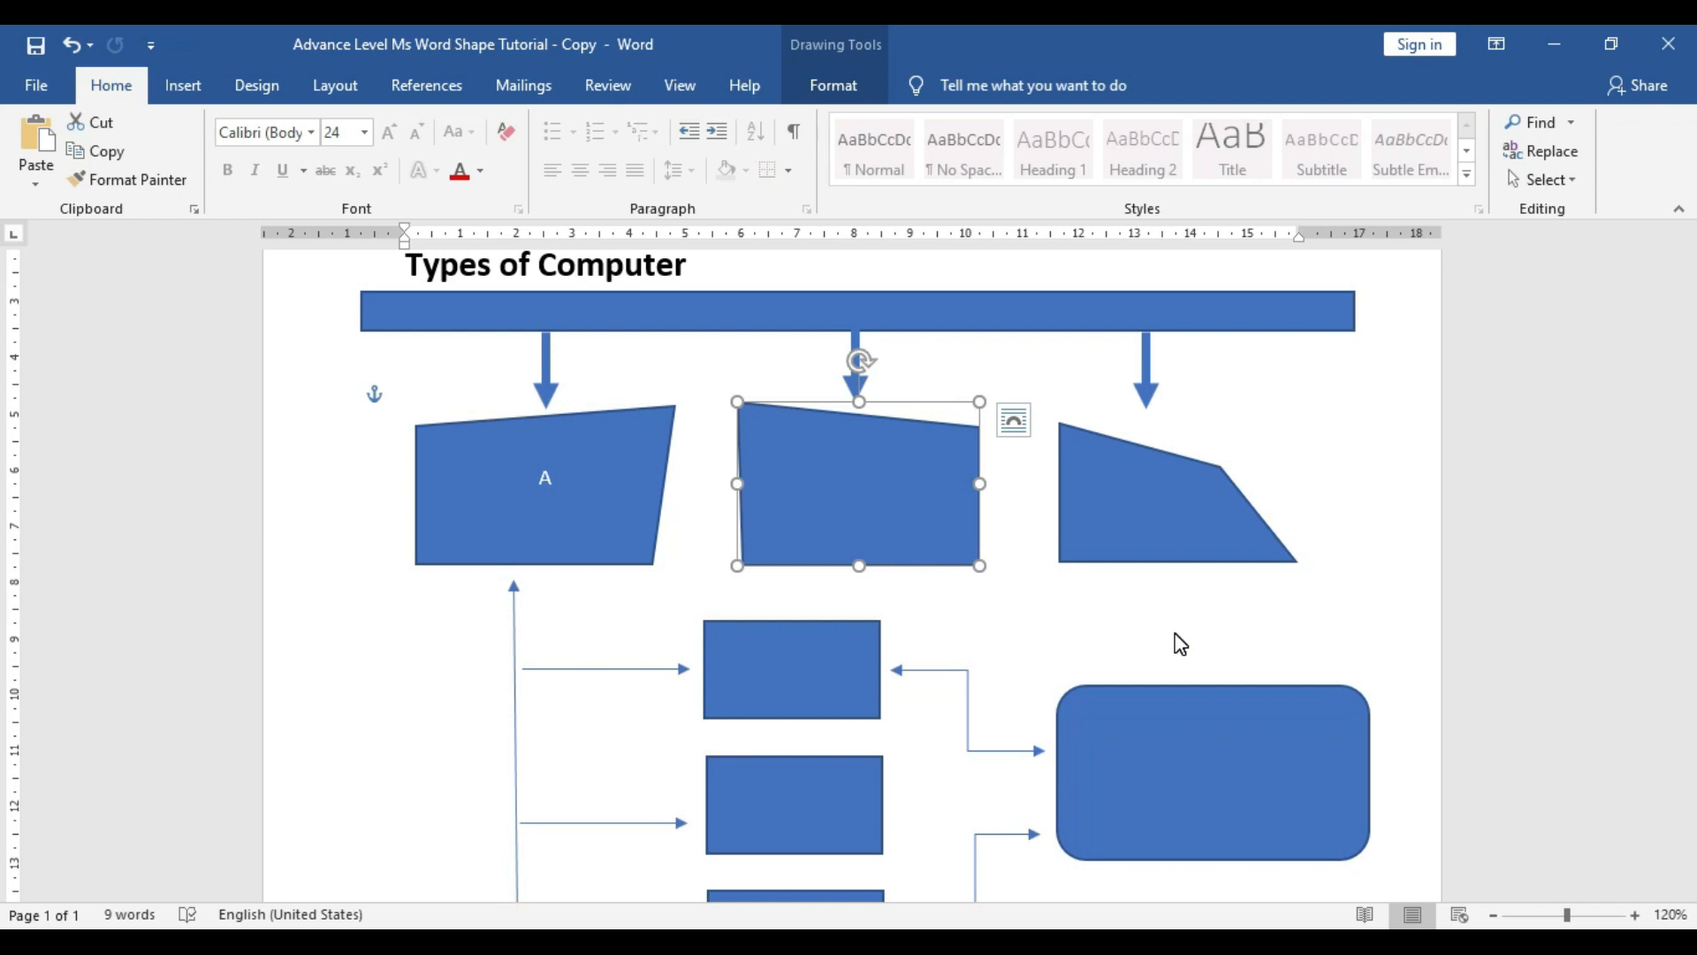
{"action": "scroll", "coordinate": [1175, 638], "scroll_direction": "down", "scroll_amount": 8}
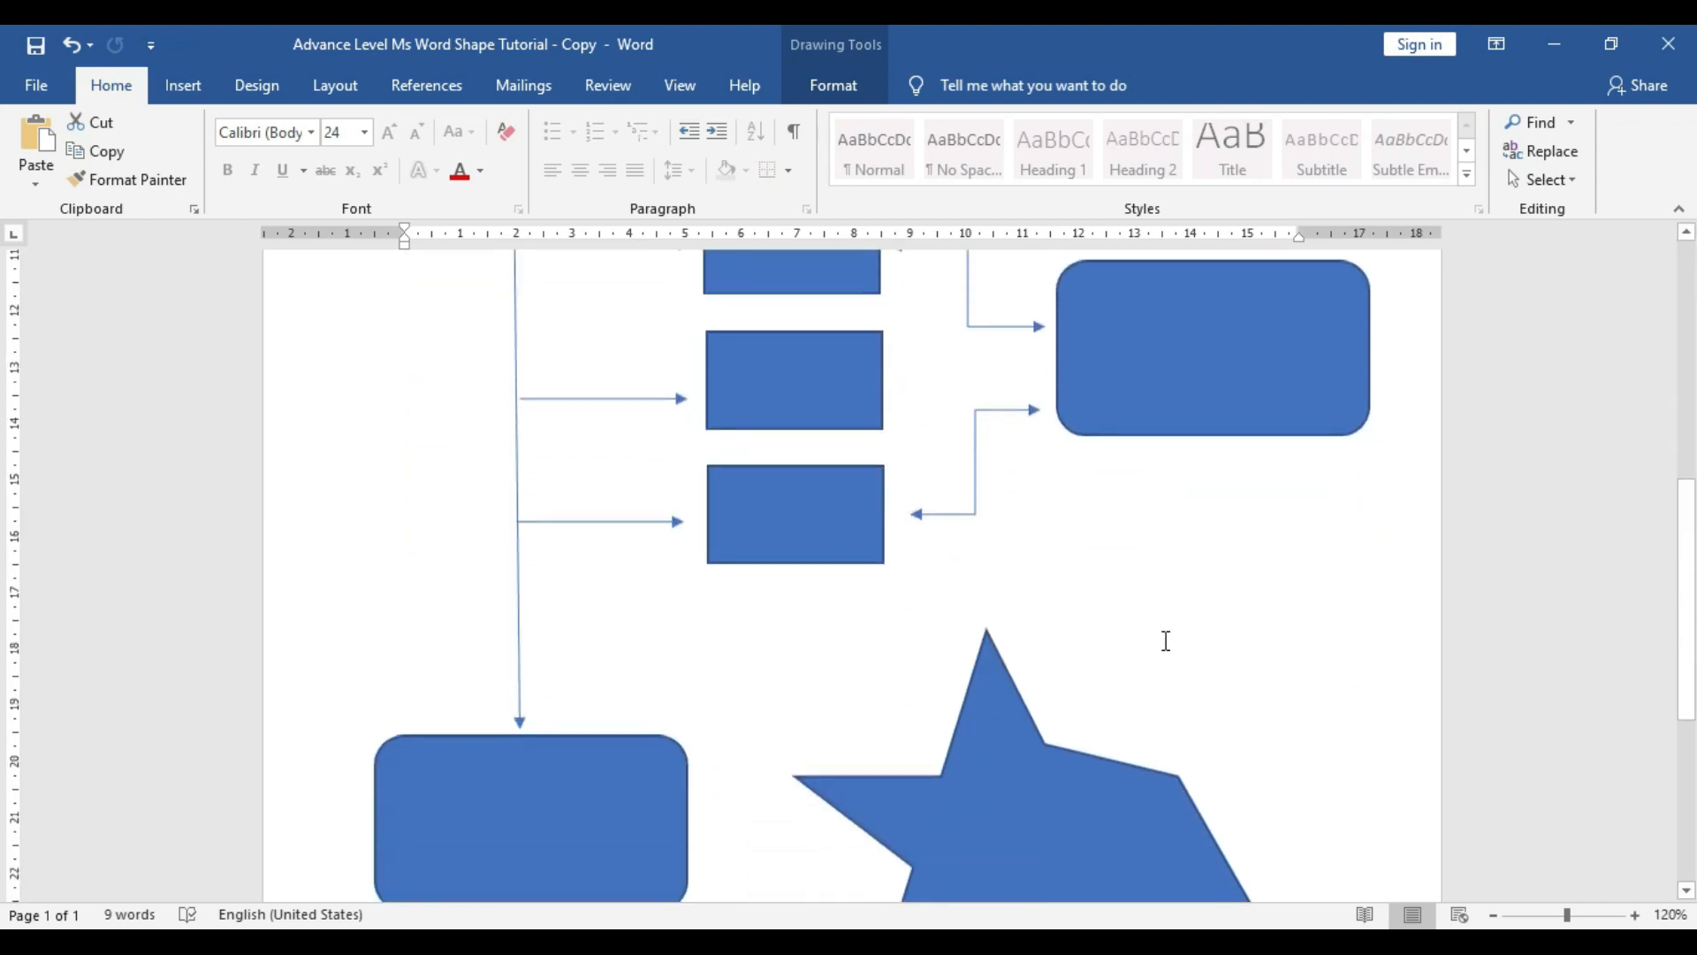
{"action": "scroll", "coordinate": [1166, 641], "scroll_direction": "down", "scroll_amount": 1}
{"action": "scroll", "coordinate": [1166, 641], "scroll_direction": "up", "scroll_amount": 9}
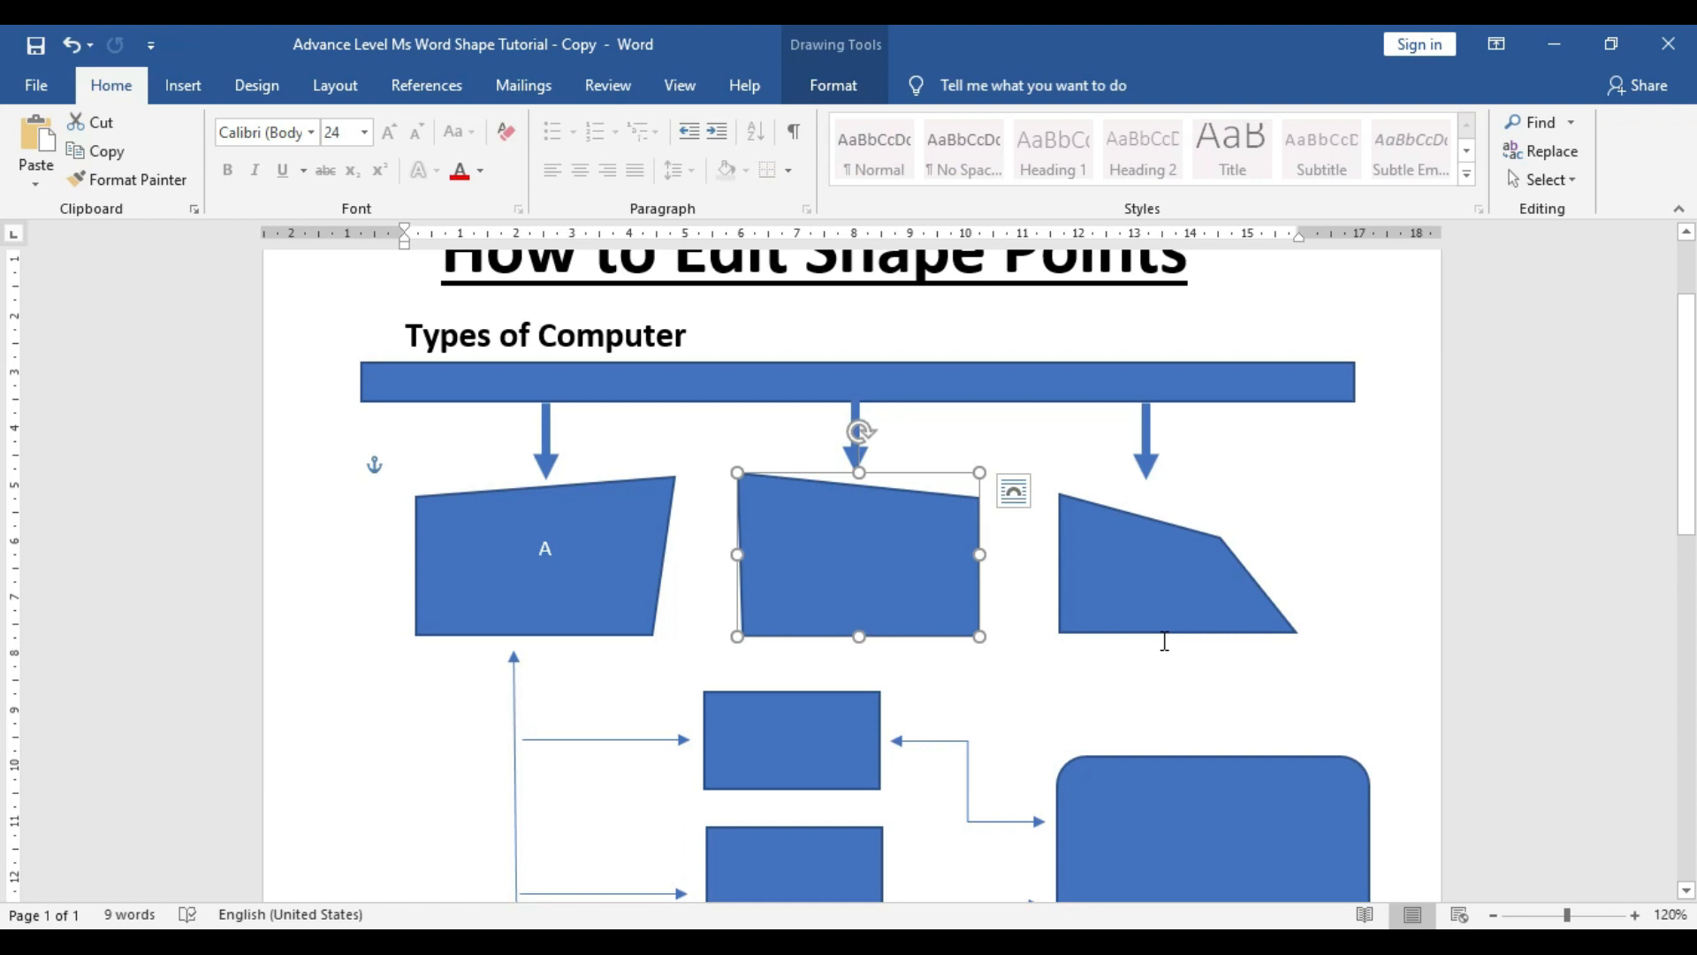
{"action": "scroll", "coordinate": [1165, 641], "scroll_direction": "up", "scroll_amount": 2}
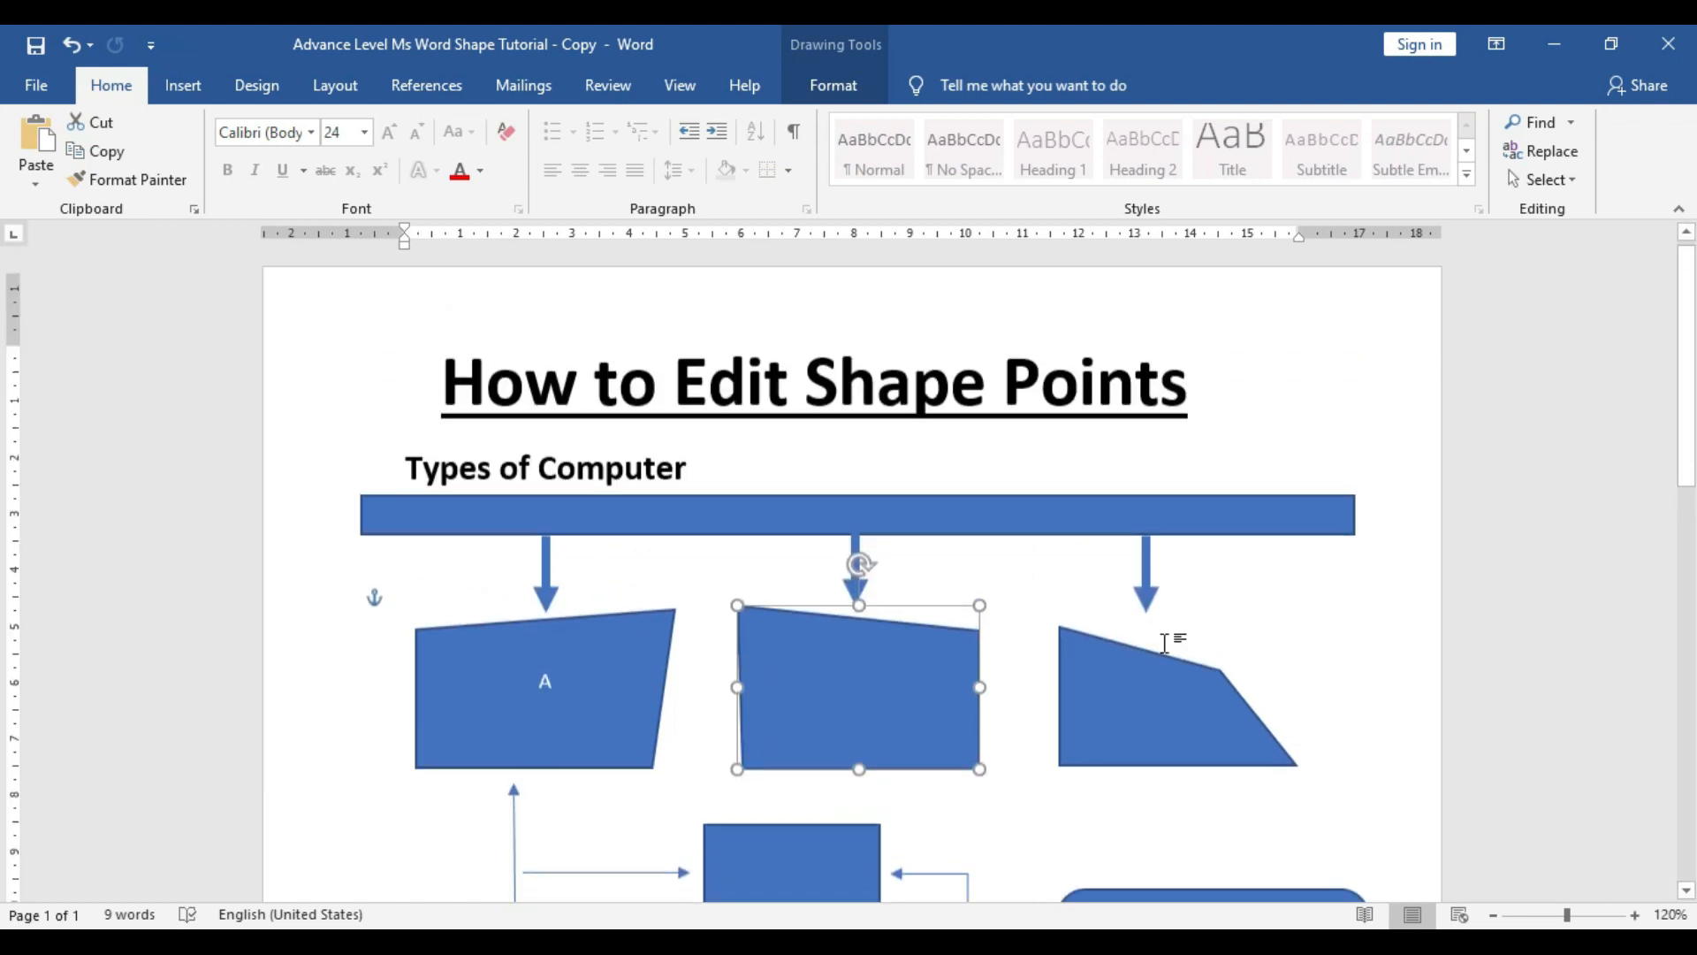